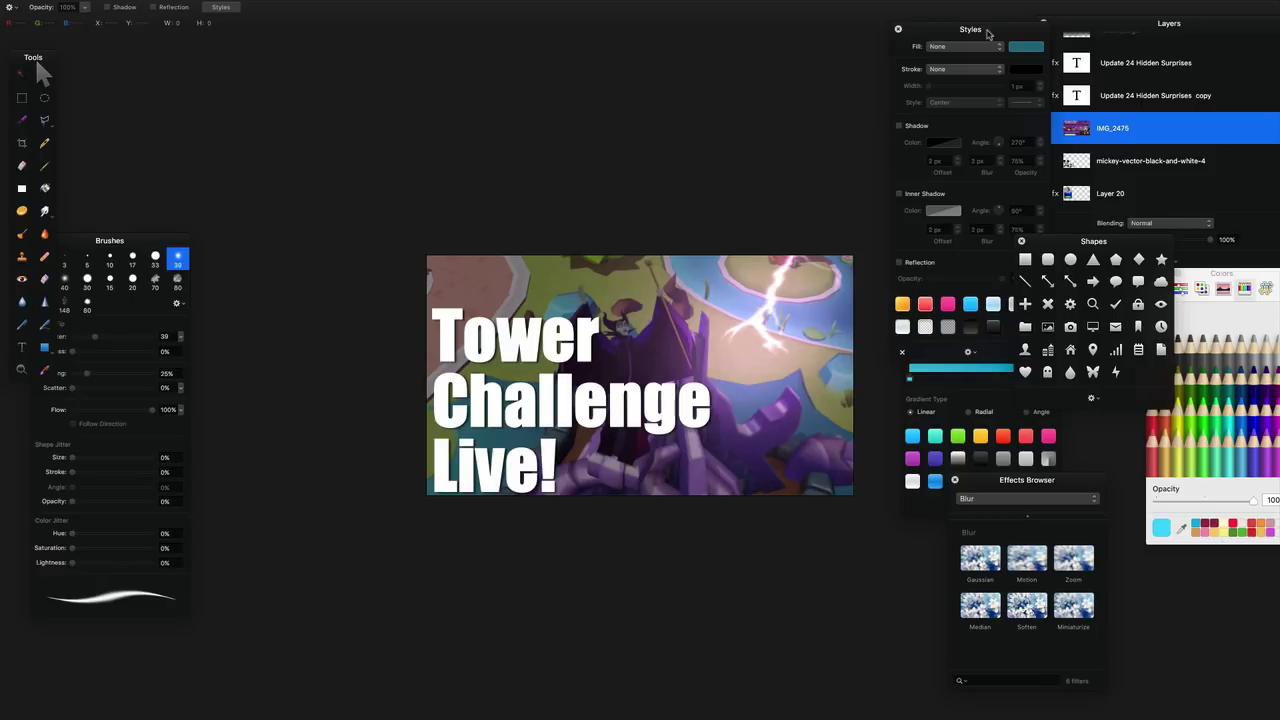
- Spread the floating Styles, Brushes, Shapes, Gradients, Colors and Layers palettes around the canvas so they stop overlapping
left_click_drag(987, 34, 313, 35)
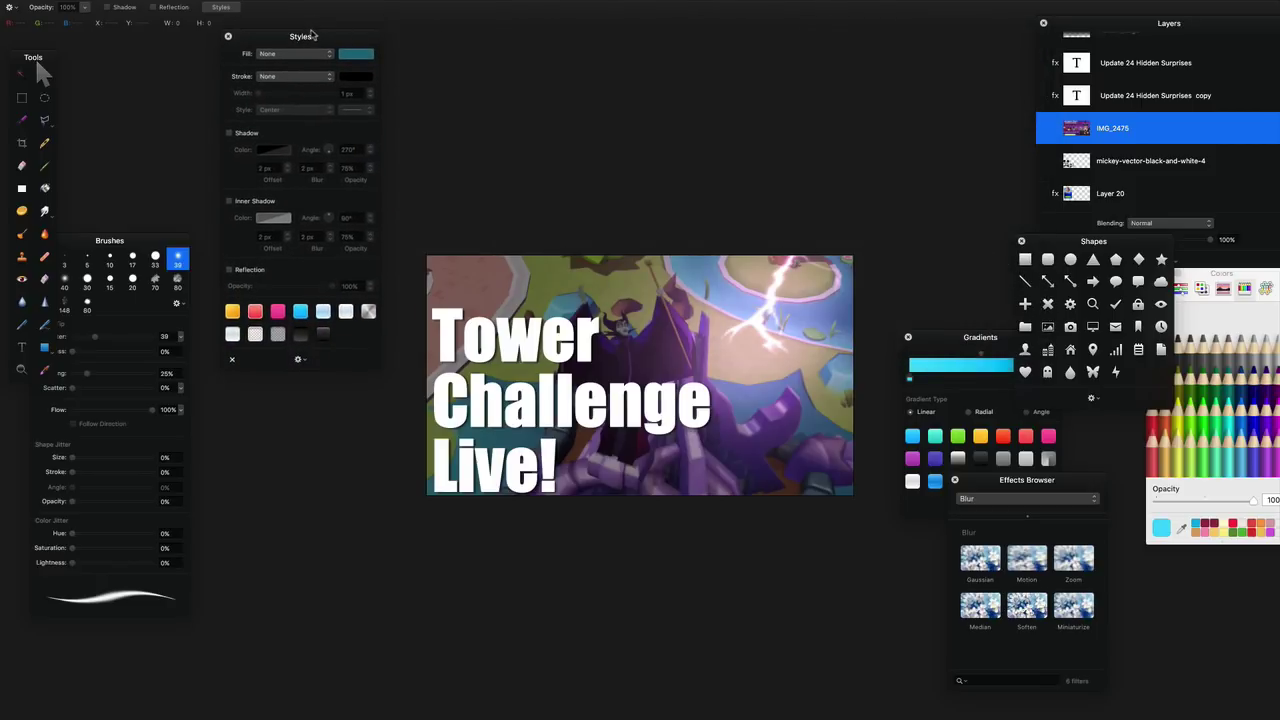
mouse_move(123, 240)
left_mouse_down()
mouse_move(150, 252)
mouse_move(172, 362)
mouse_move(142, 250)
left_mouse_up()
left_click_drag(275, 37, 298, 30)
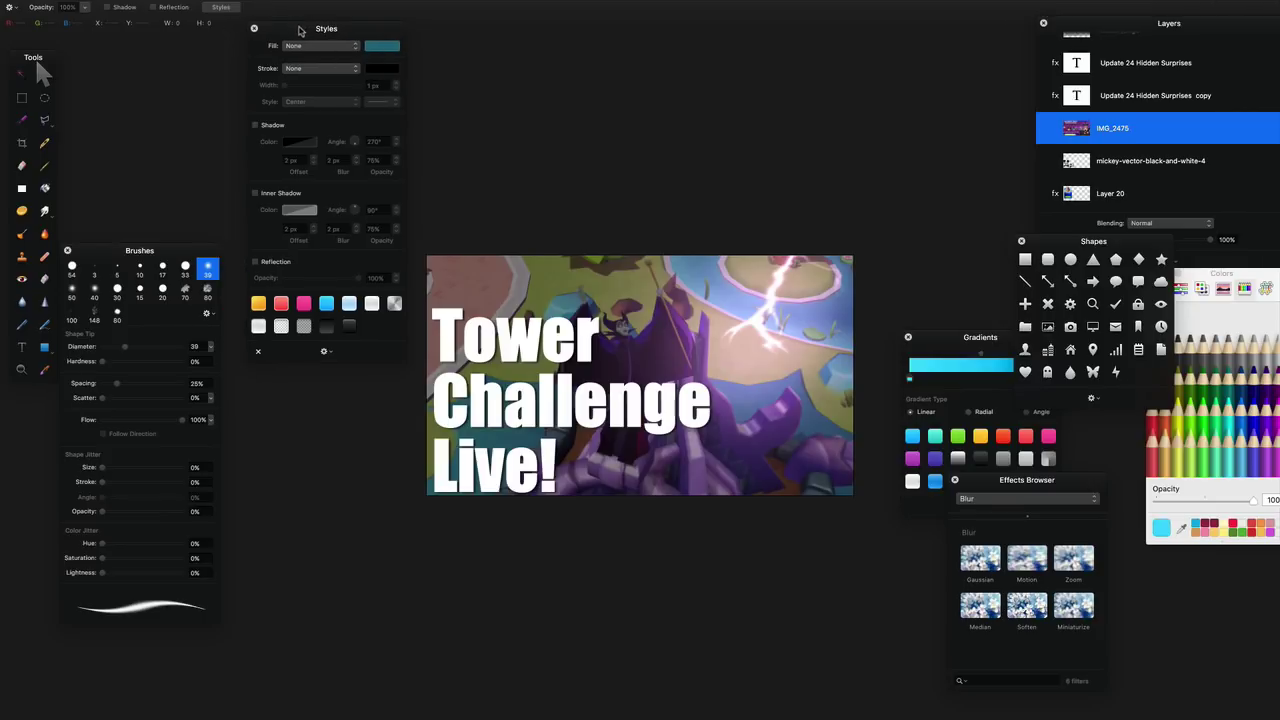
left_click_drag(118, 254, 120, 252)
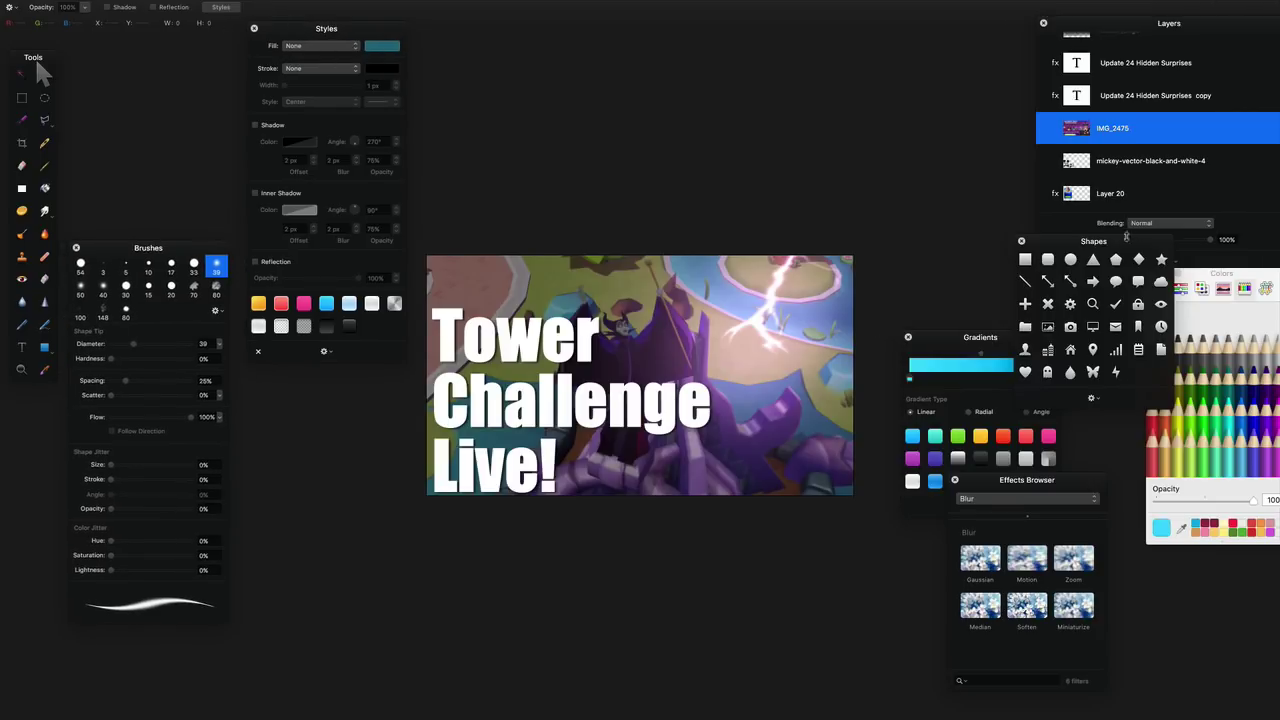
left_click_drag(1097, 248, 903, 41)
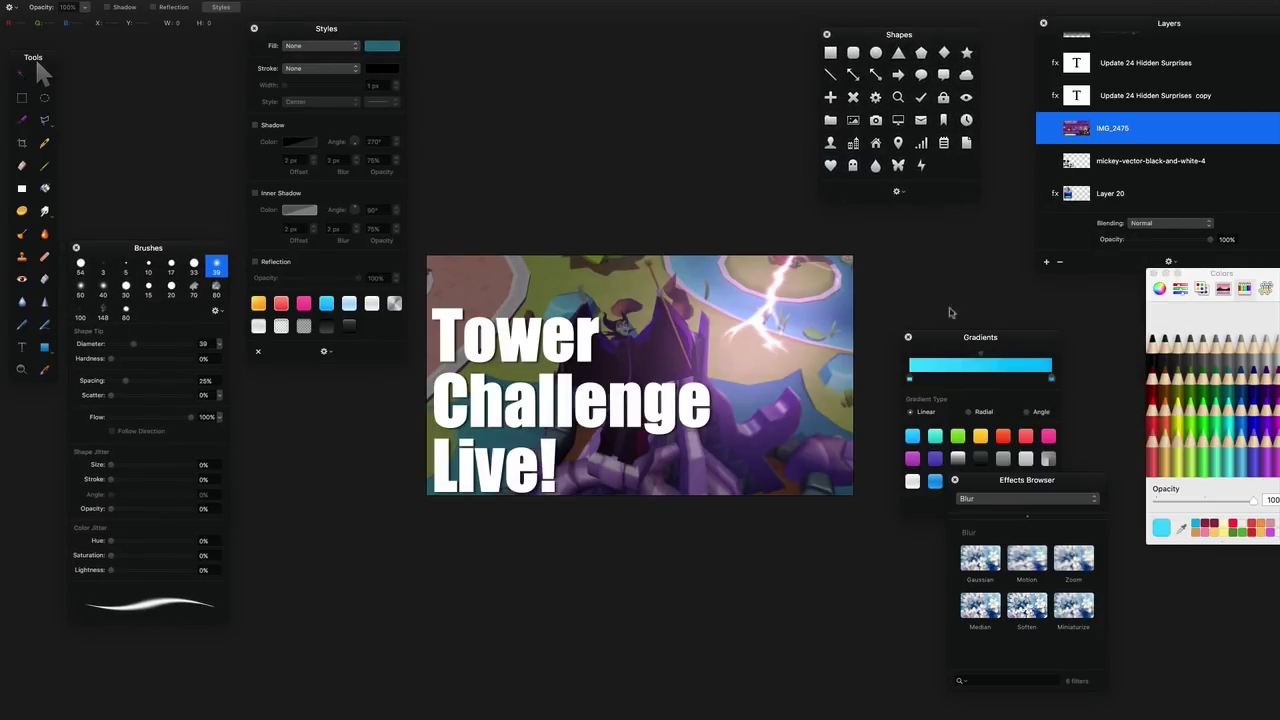
left_click_drag(953, 343, 928, 276)
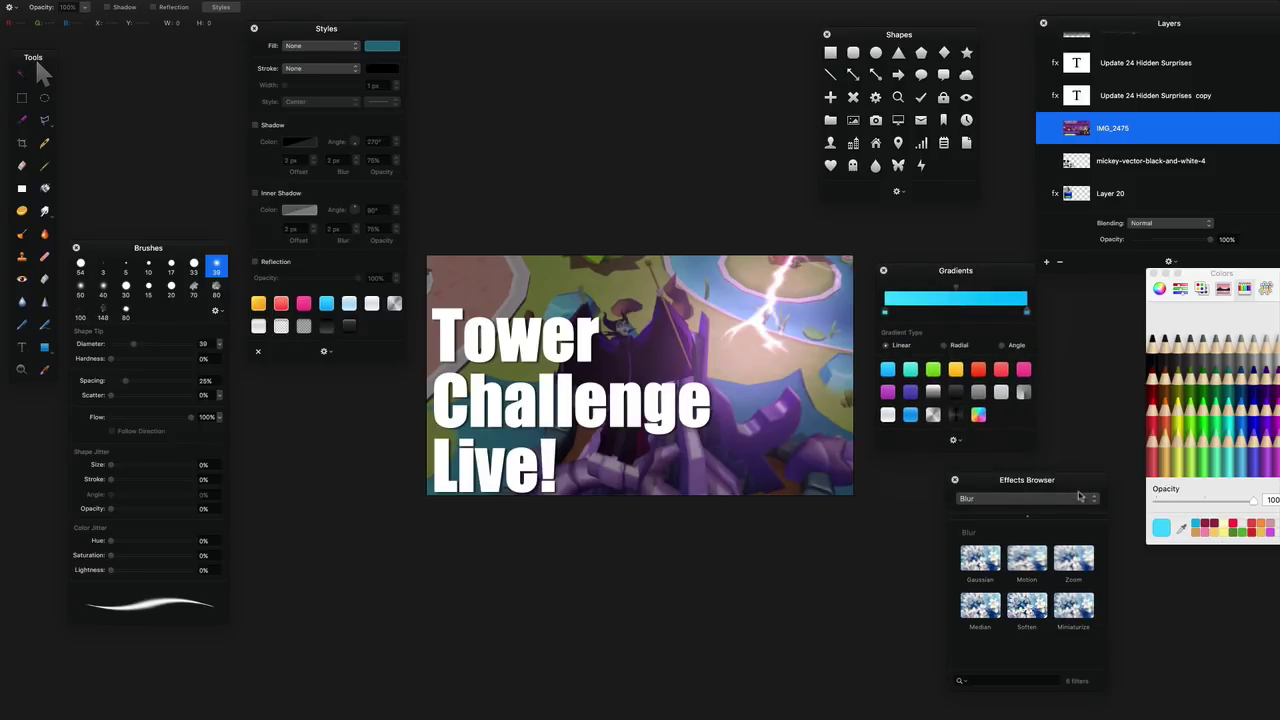
left_click_drag(1226, 274, 1192, 322)
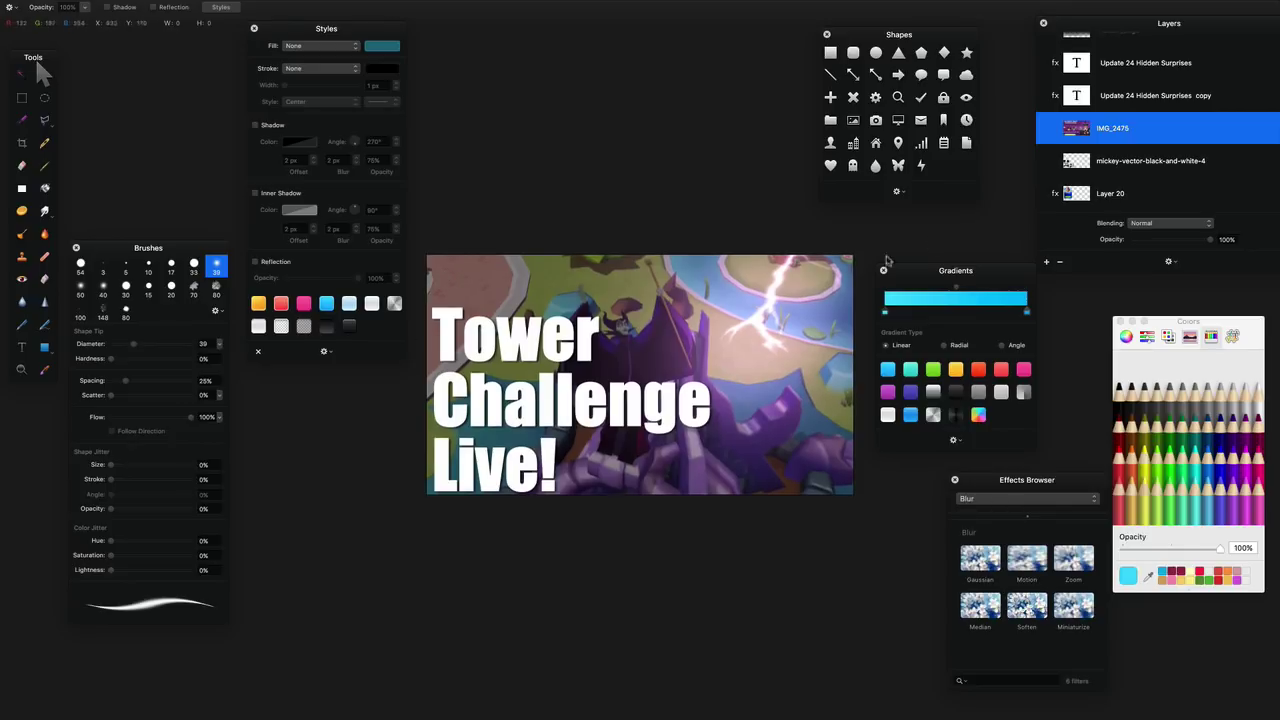
scroll(1150, 120, "up", 5)
left_click_drag(1130, 30, 1107, 30)
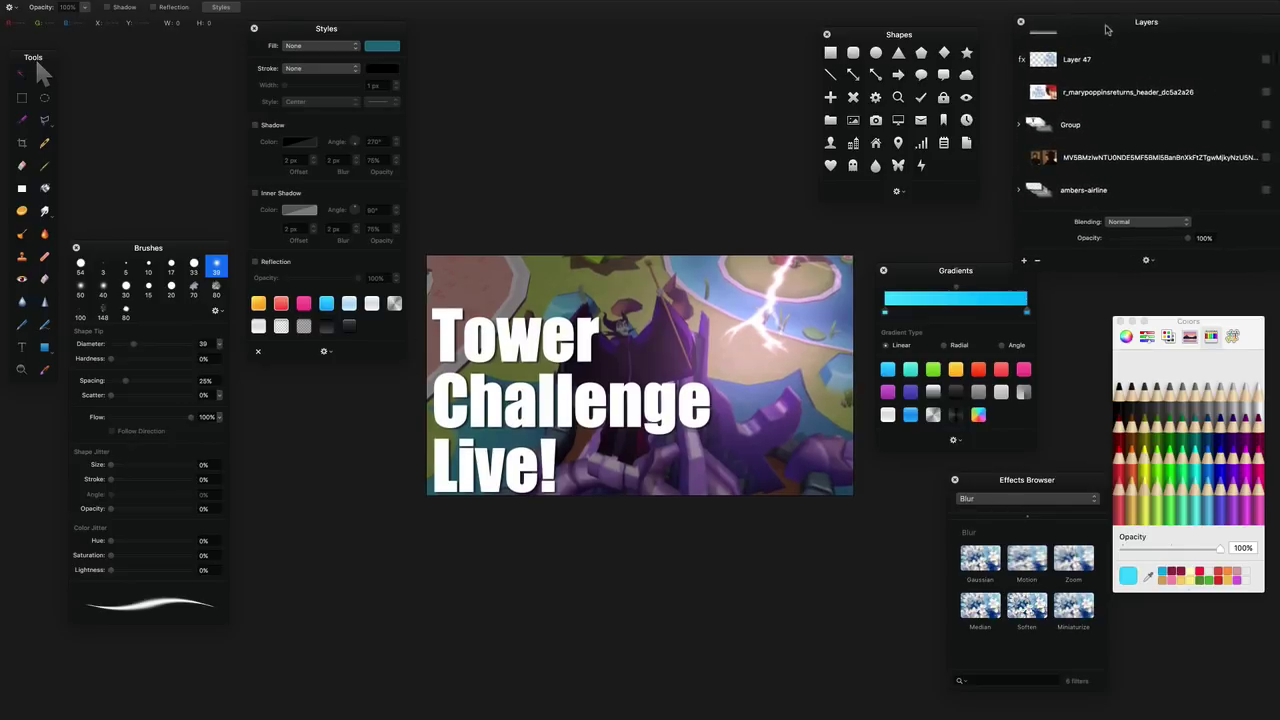
- Preview the ambers-airline layer group on the canvas and hide it again
scroll(1120, 100, "up", 10)
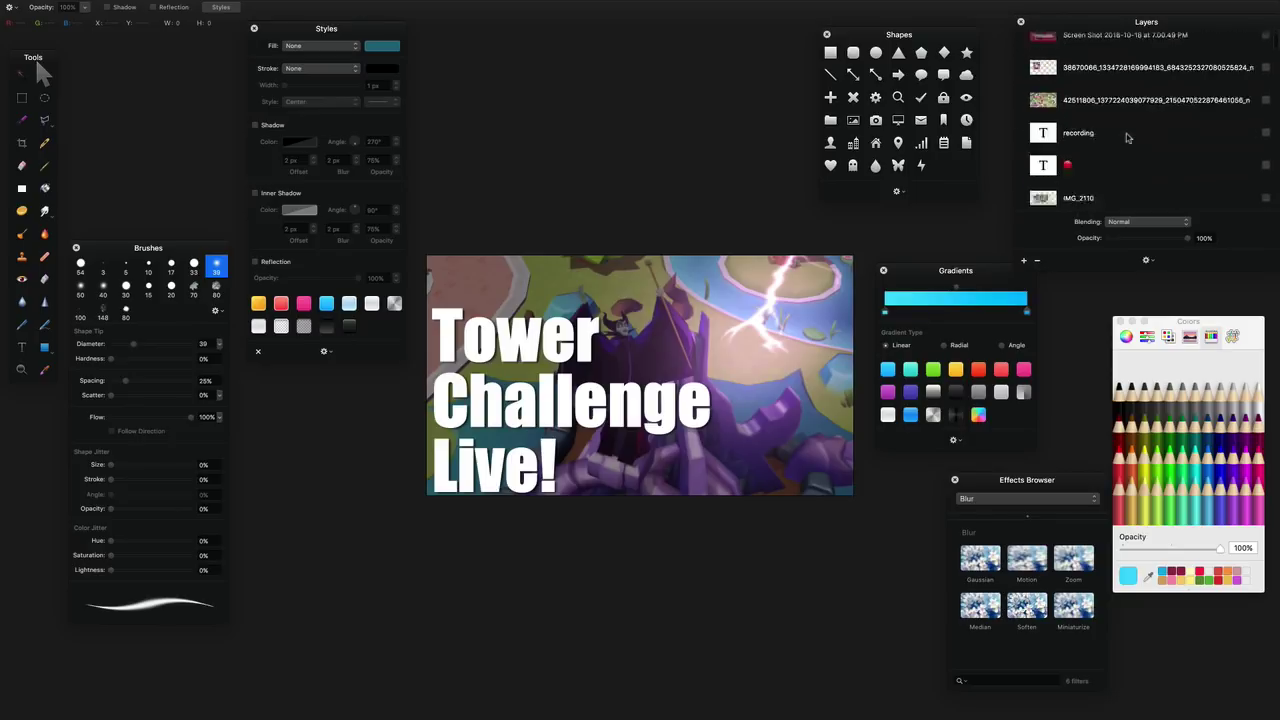
scroll(1127, 138, "down", 10)
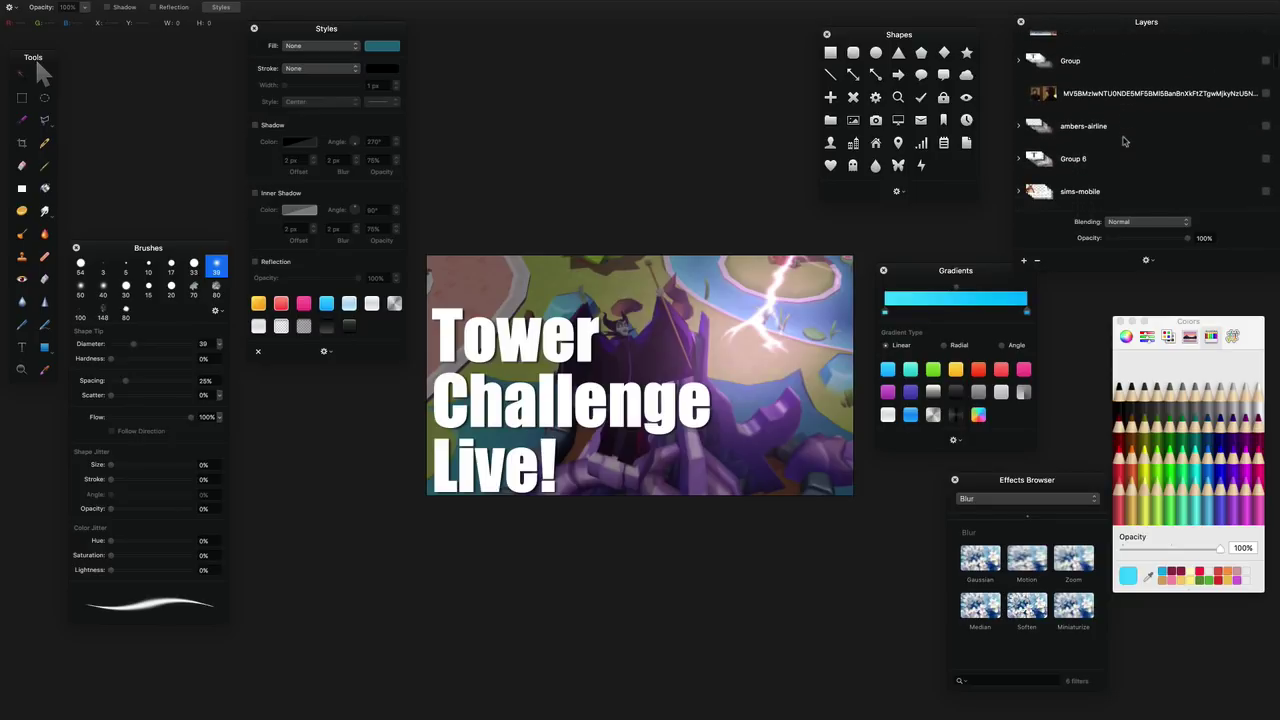
scroll(1124, 141, "down", 1)
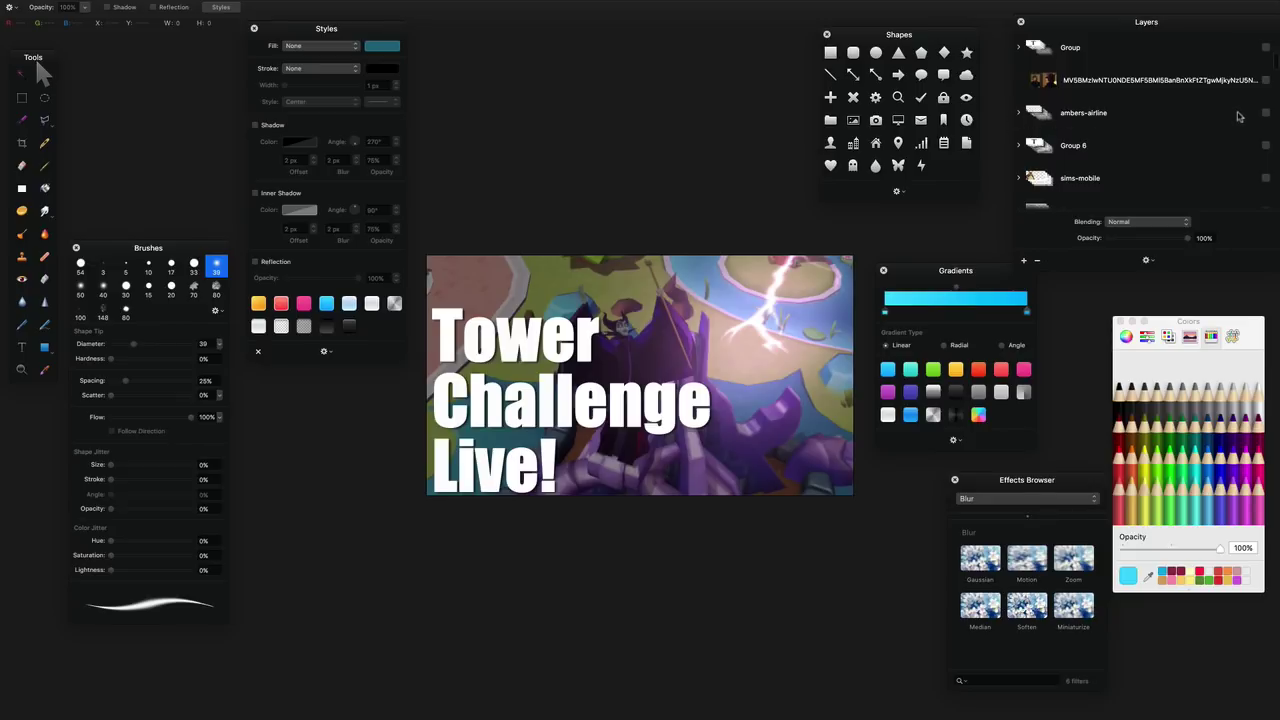
scroll(1262, 112, "down", 2)
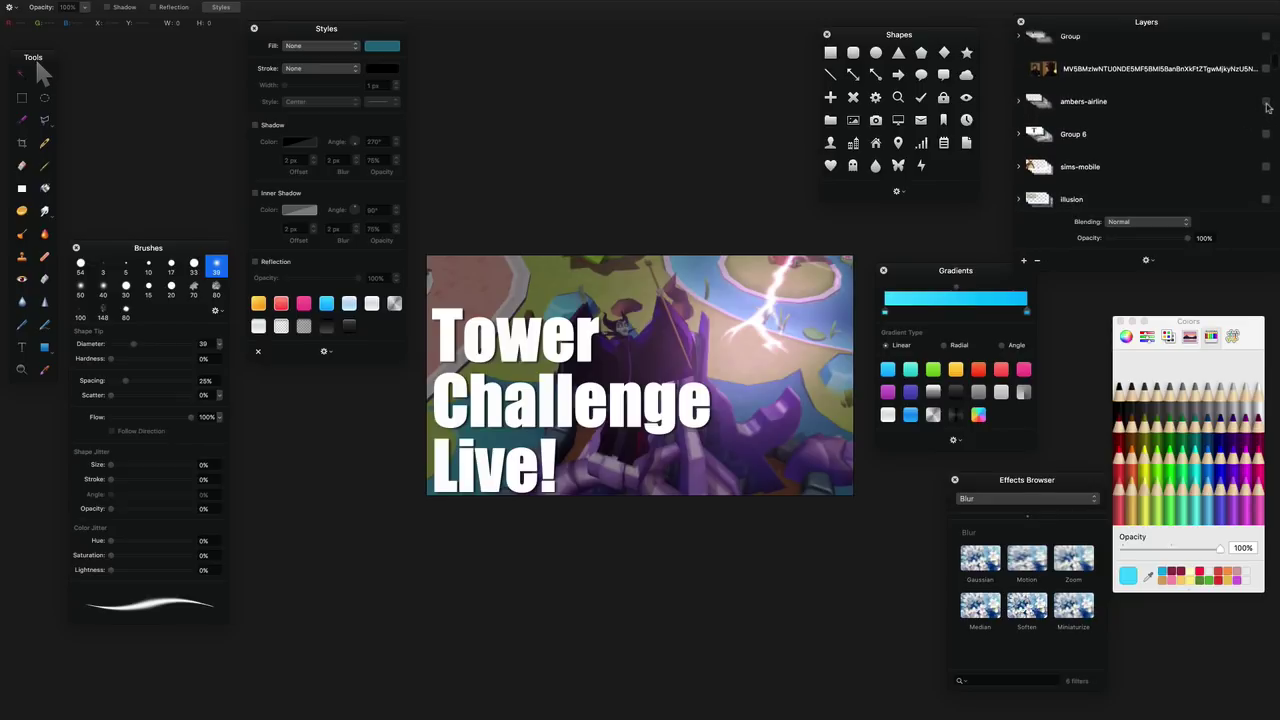
left_click(1266, 103)
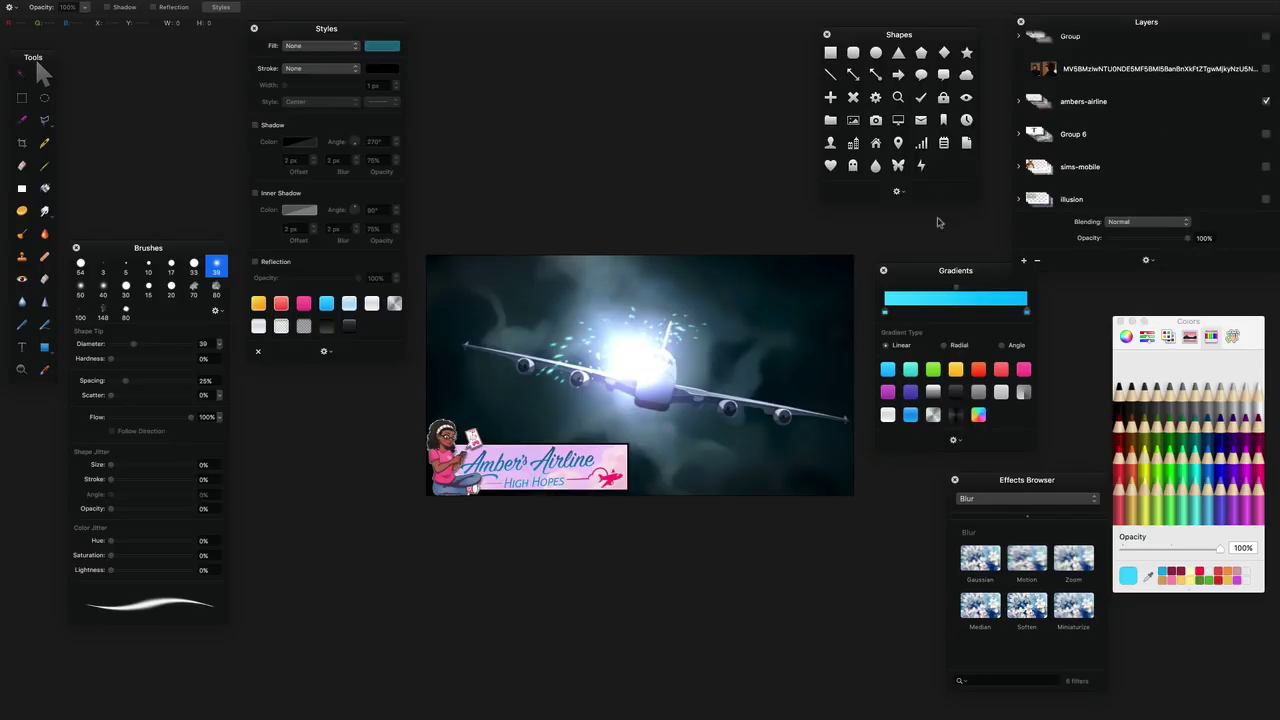
left_click(1265, 103)
- Preview the Group 6 and sims-mobile layer groups one at a time, hiding each again
left_click(1265, 135)
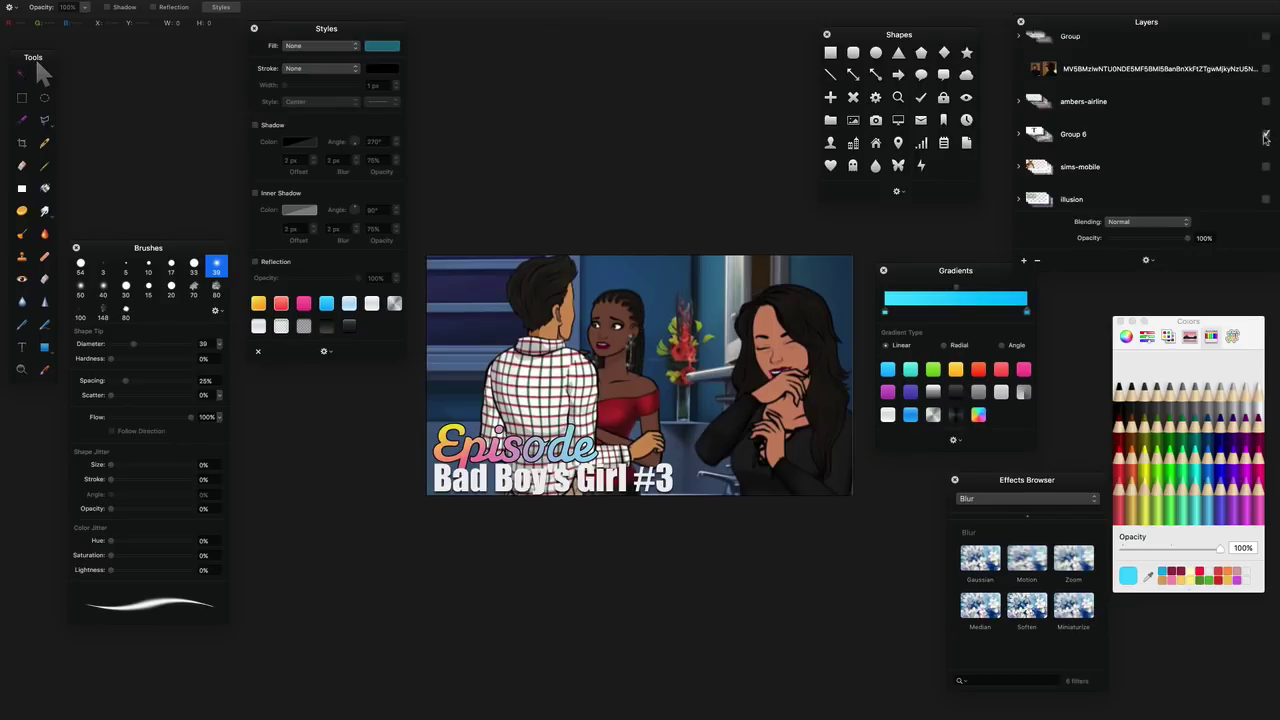
left_click(1265, 135)
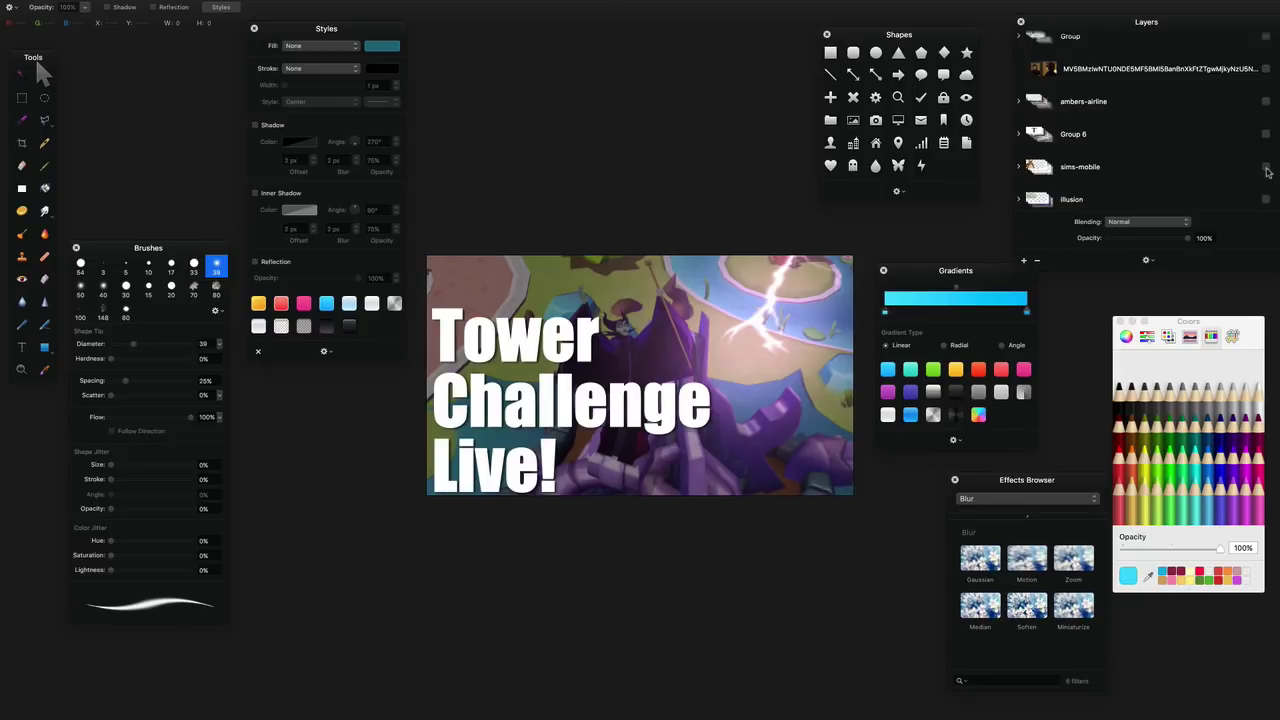
left_click(1265, 168)
left_click(1265, 168)
- Preview the illusion and tsums layer groups one at a time, hiding each again
scroll(1270, 140, "down", 3)
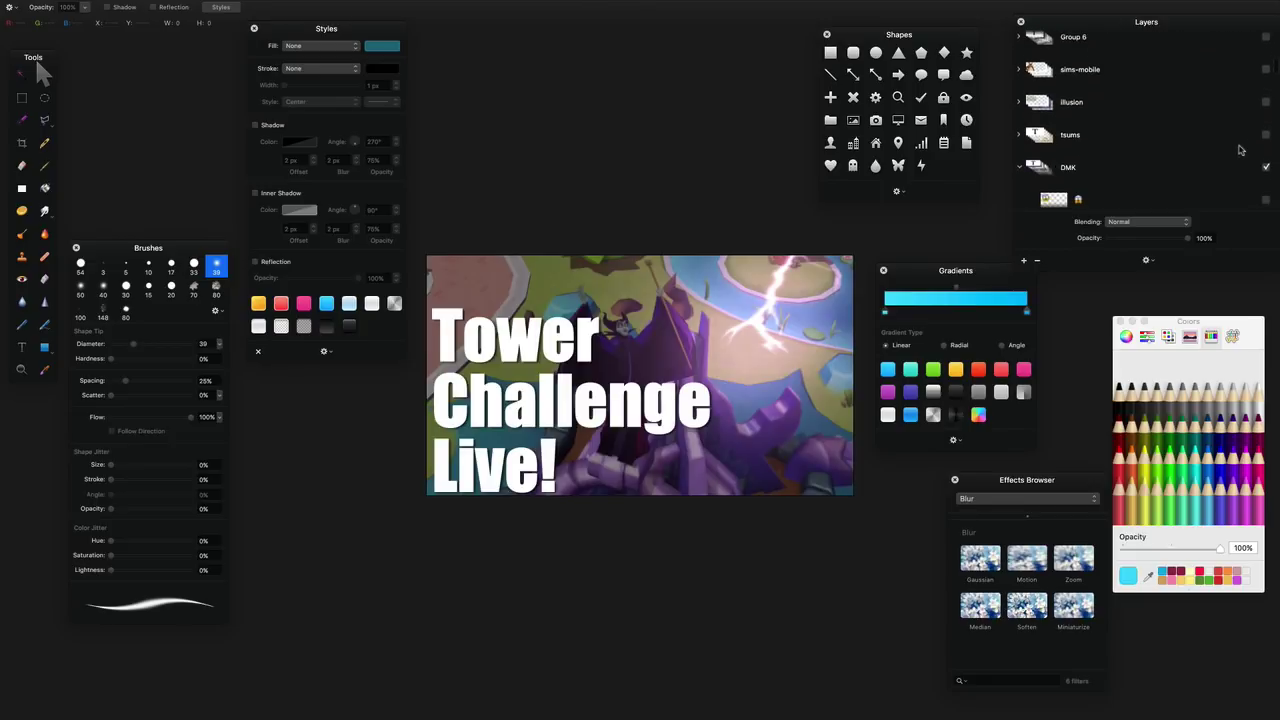
left_click(1265, 102)
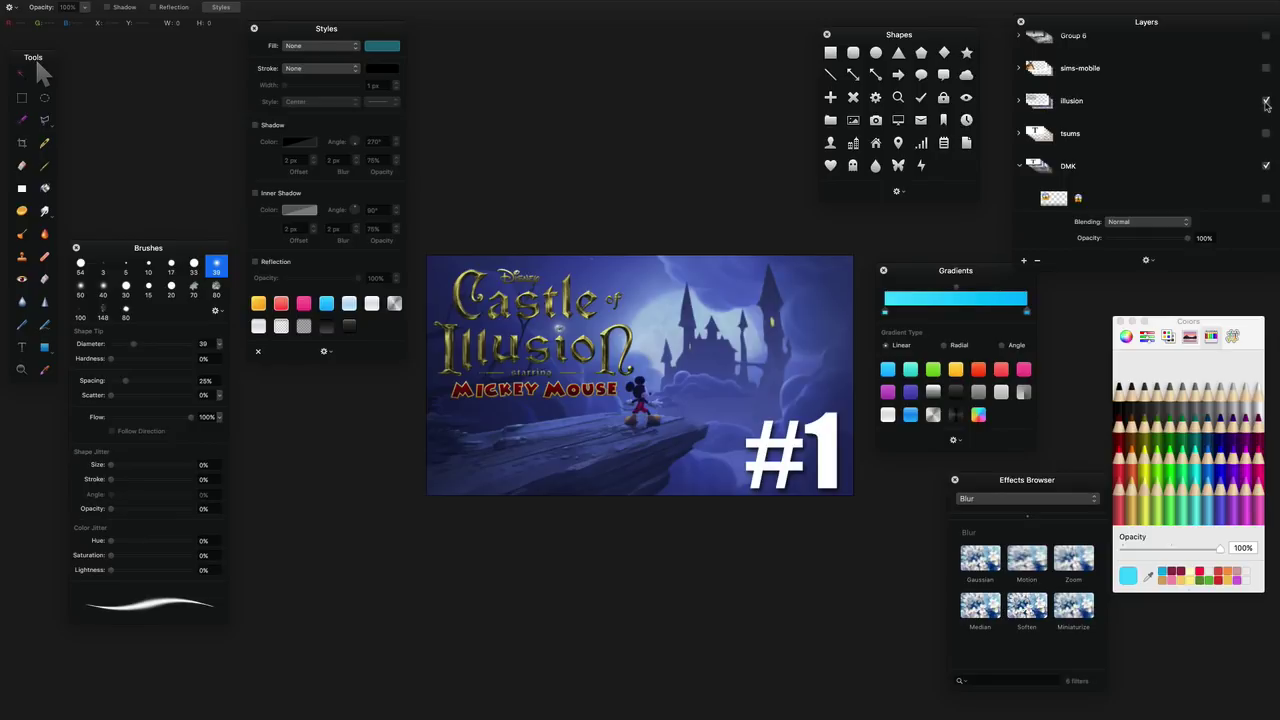
left_click(1265, 102)
left_click(1265, 134)
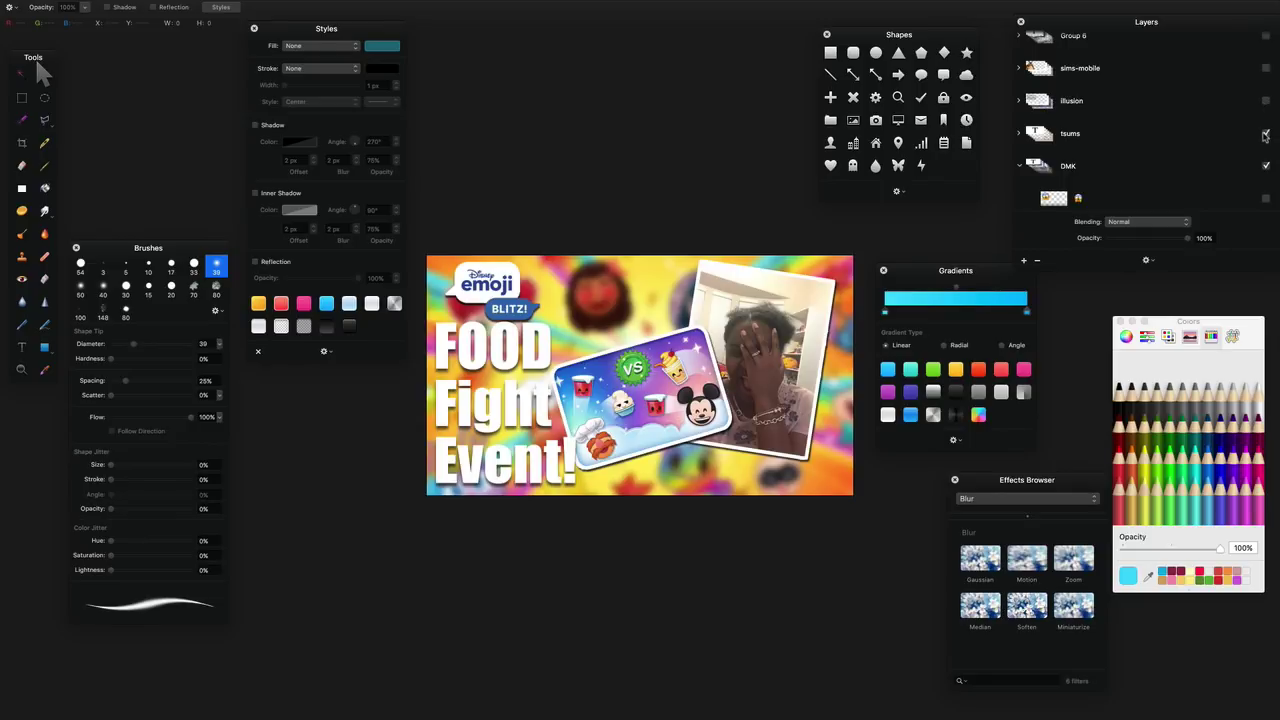
left_click(1265, 134)
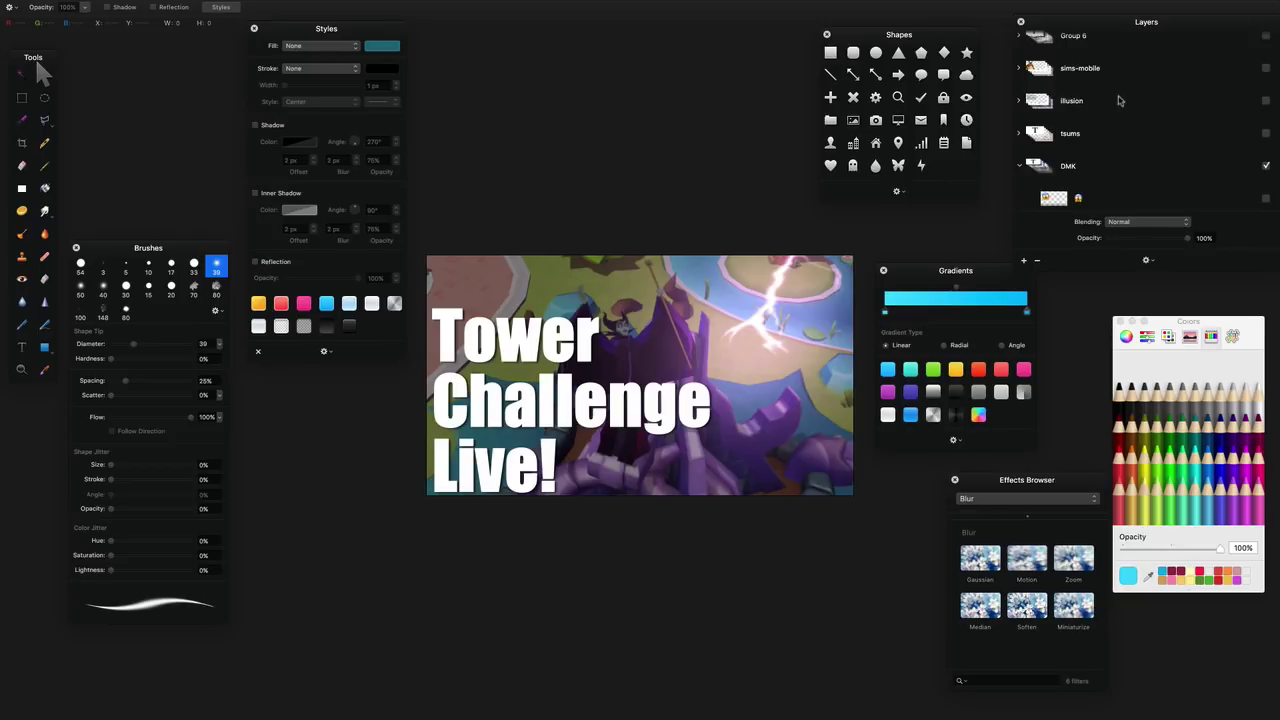
- Look through the layers inside the DMK group, from its title texts down to its background images
scroll(1114, 140, "down", 3)
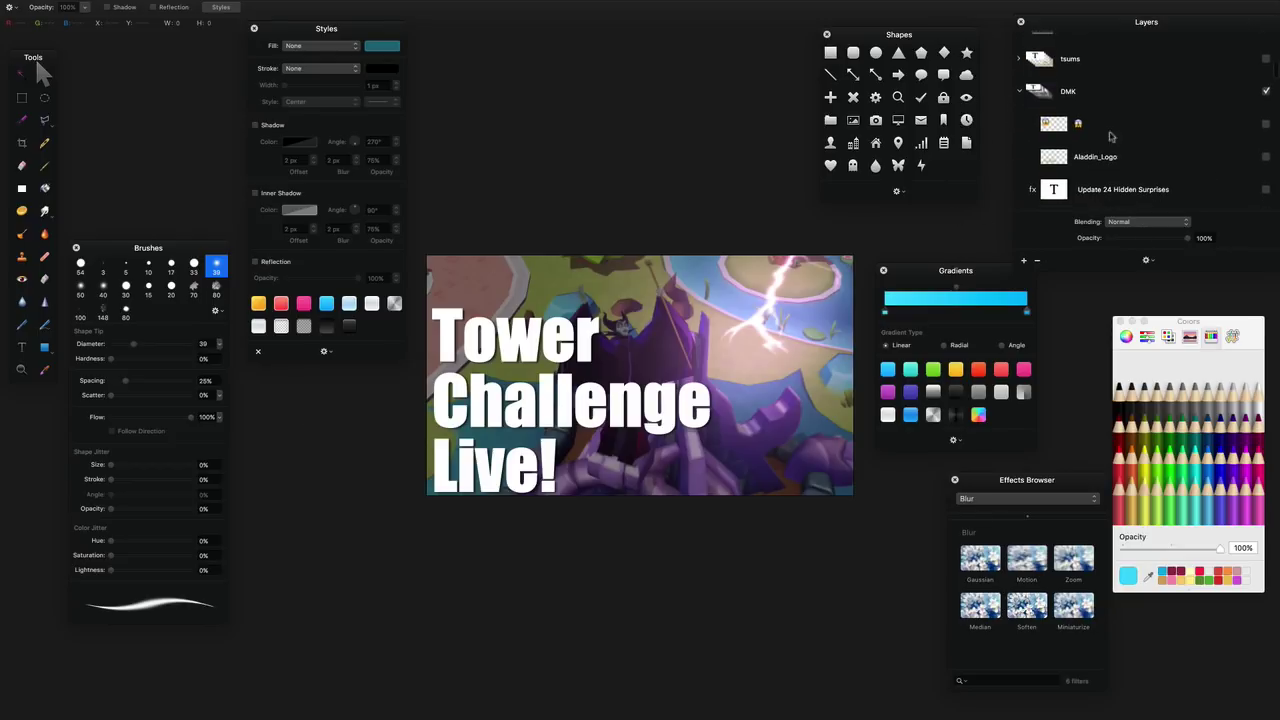
scroll(1152, 160, "down", 5)
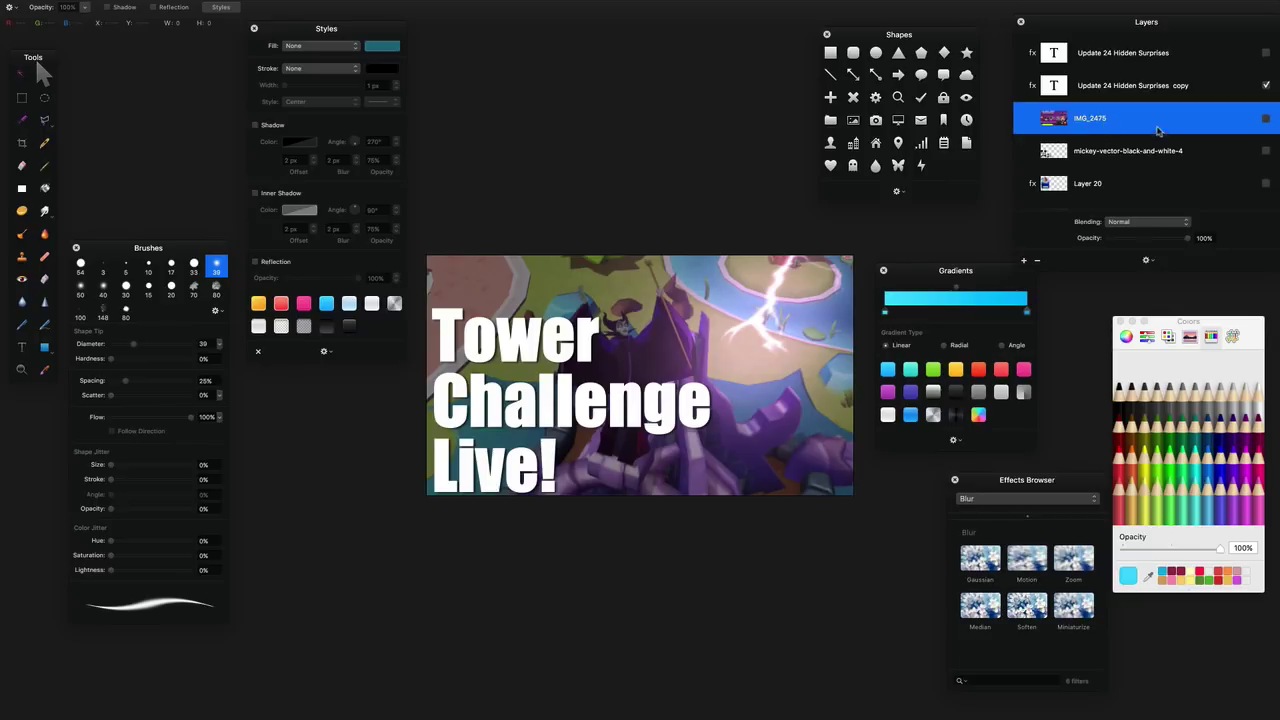
scroll(1160, 130, "down", 1)
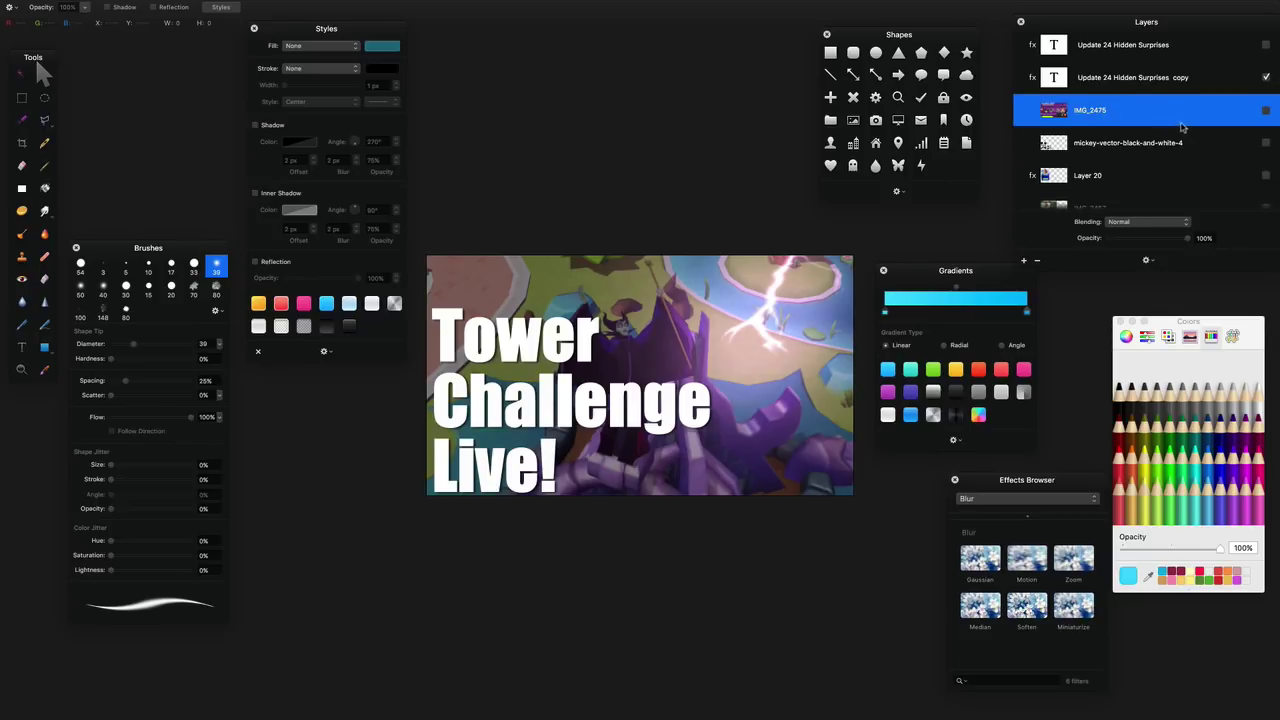
scroll(1176, 159, "up", 3)
scroll(1176, 159, "down", 6)
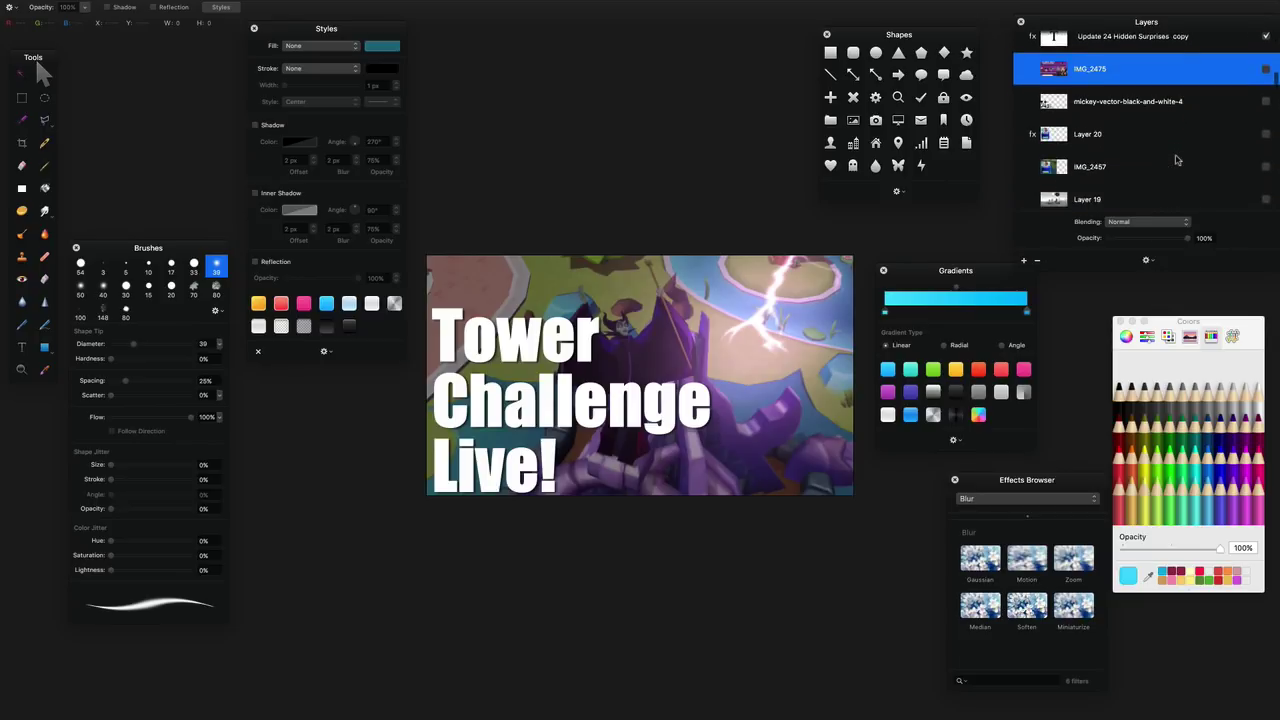
scroll(1176, 159, "down", 3)
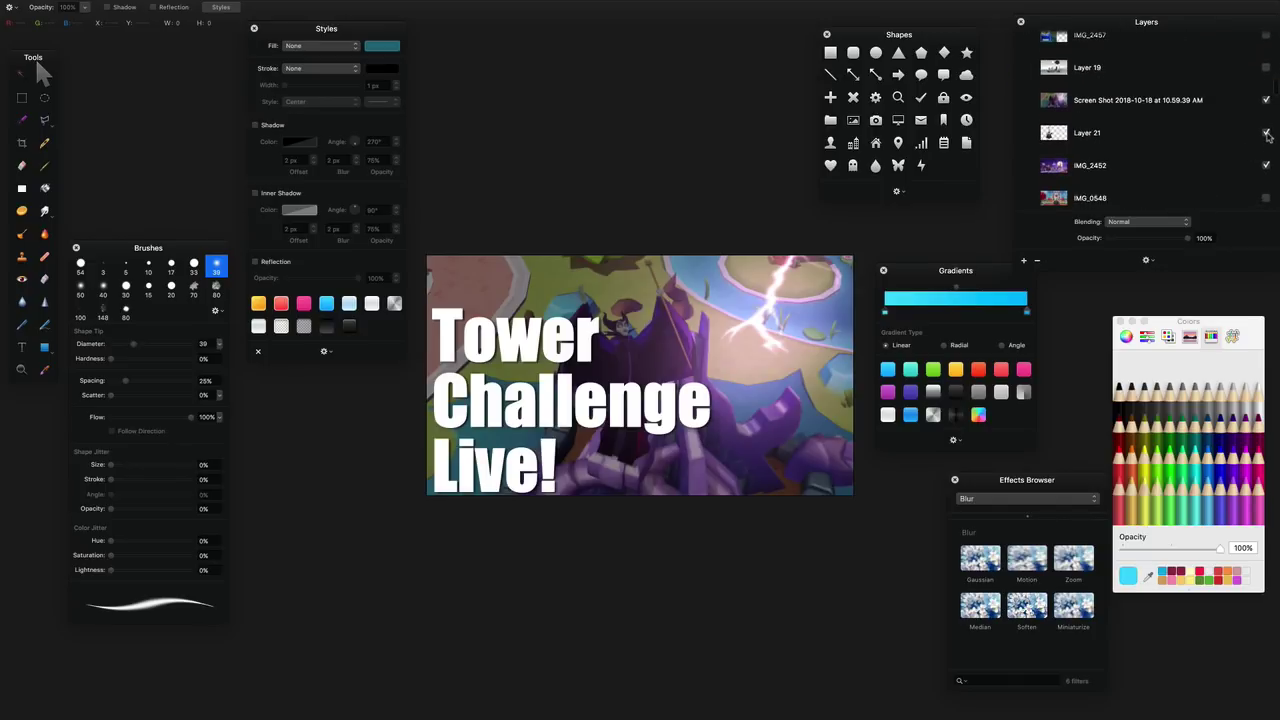
scroll(1115, 148, "up", 10)
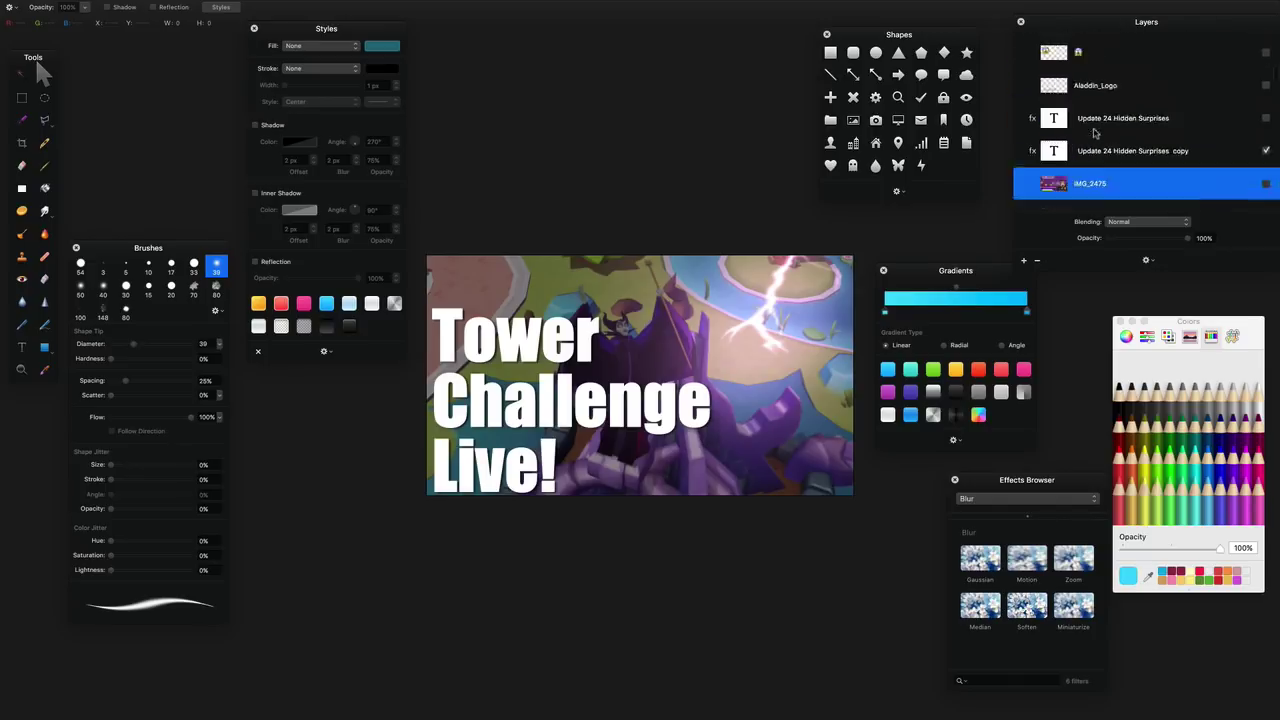
scroll(1112, 148, "down", 7)
scroll(1113, 148, "down", 2)
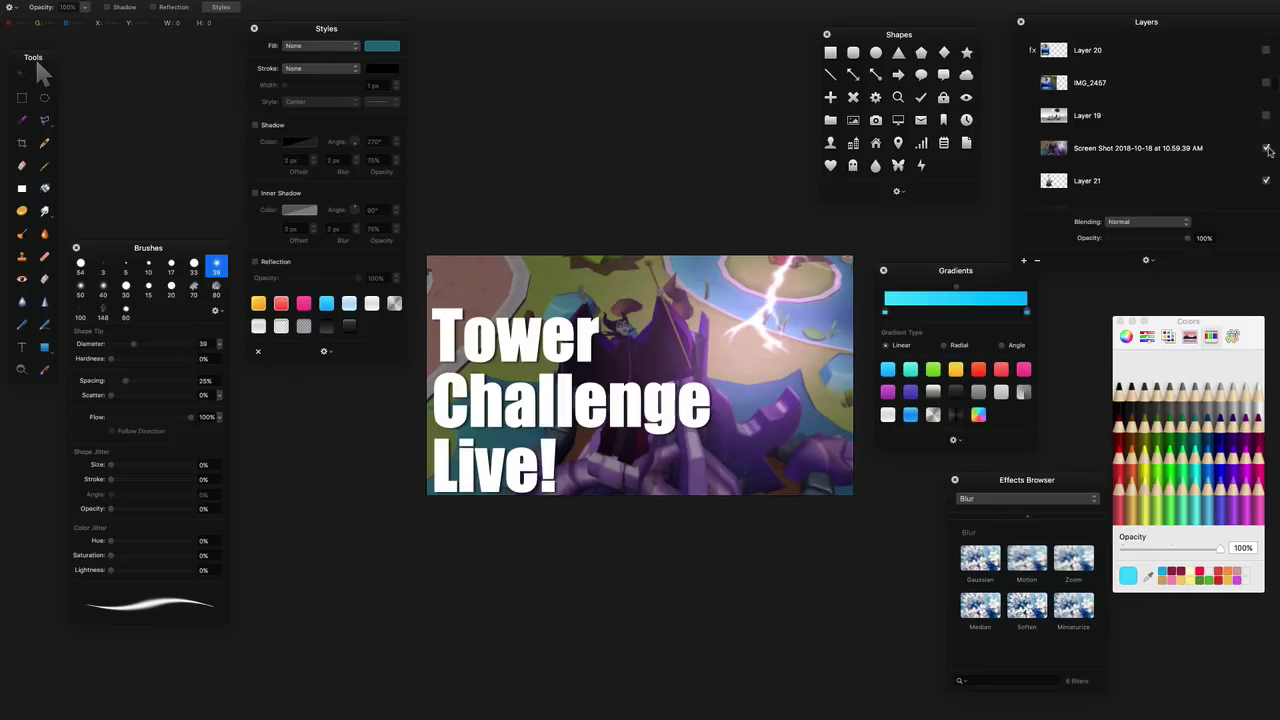
- Hide the Screen Shot 2018-10-18 at 10.59.39 AM layer and move the title text down until only "Tower" remains on the canvas
left_click(1267, 148)
scroll(1130, 185, "down", 3)
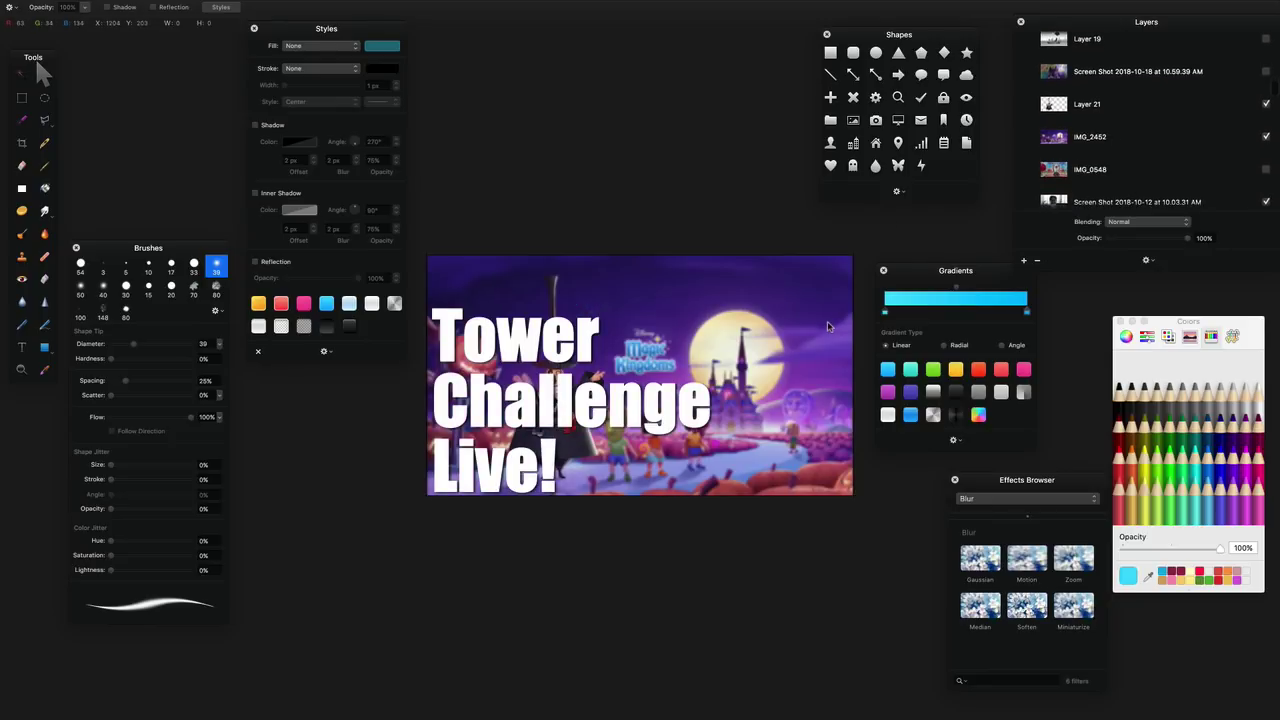
left_click(556, 343)
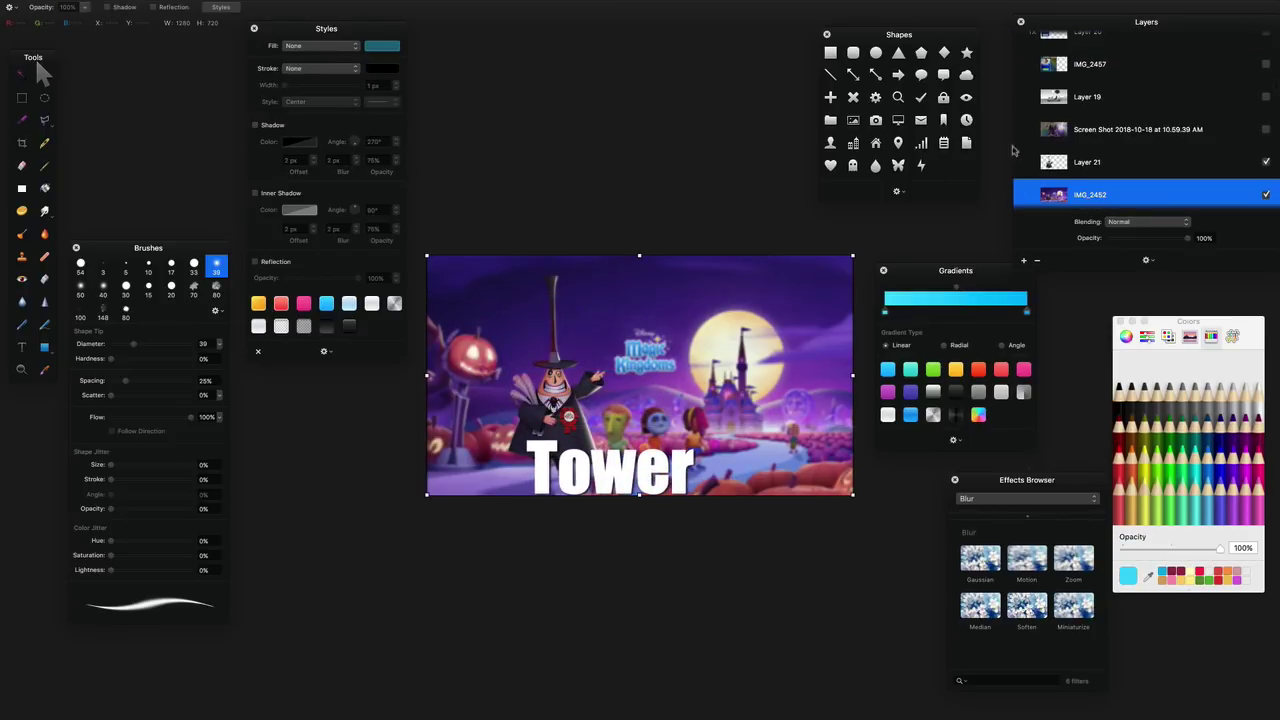
- Show the IMG_2475 layer and shift its image slightly to the right on the canvas
scroll(1138, 124, "up", 10)
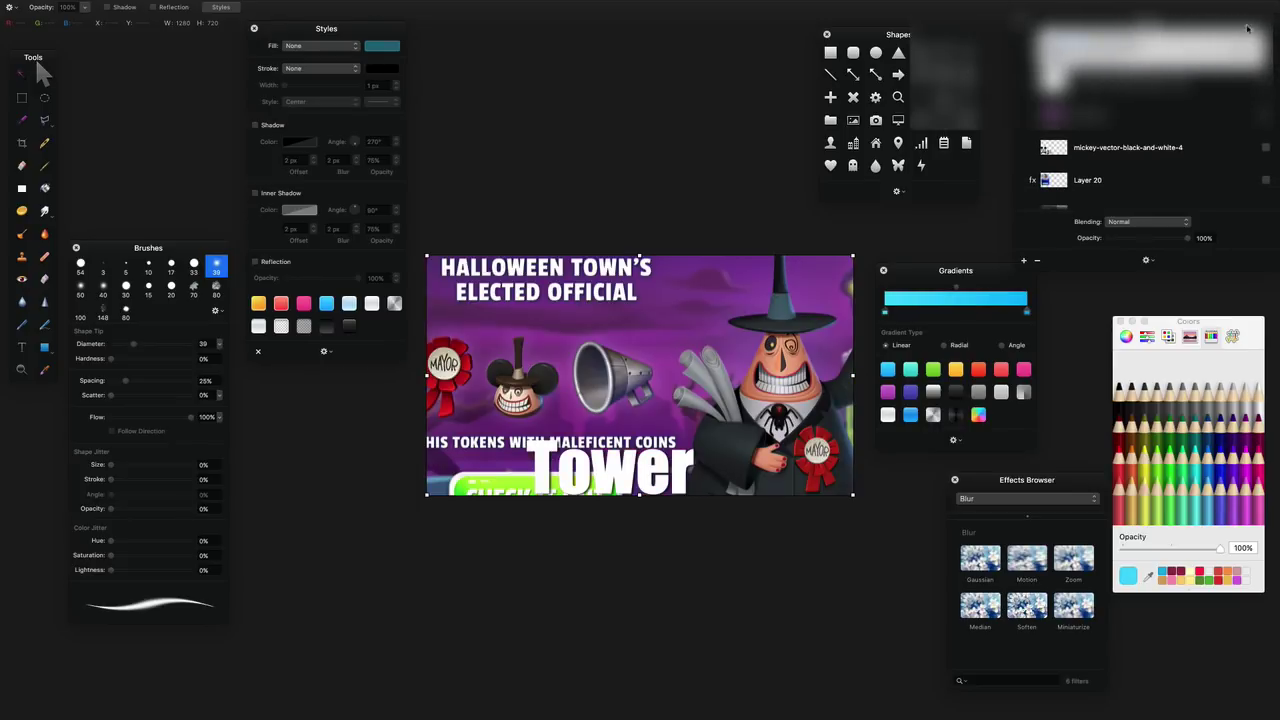
mouse_move(1277, 3)
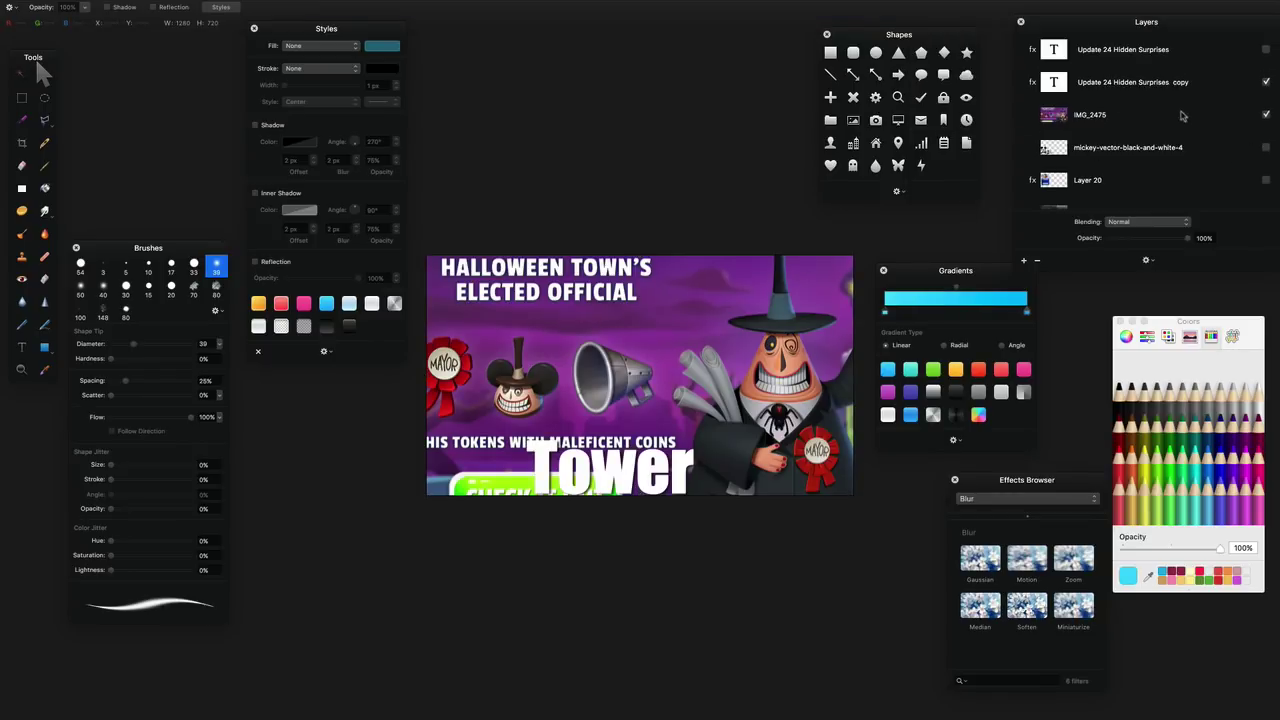
left_click(1265, 117)
left_click(1265, 117)
left_click_drag(717, 375, 756, 373)
- Preview a Gaussian Blur with a 1.1 px radius on the IMG_2475 image without applying it
left_click_drag(994, 486, 994, 479)
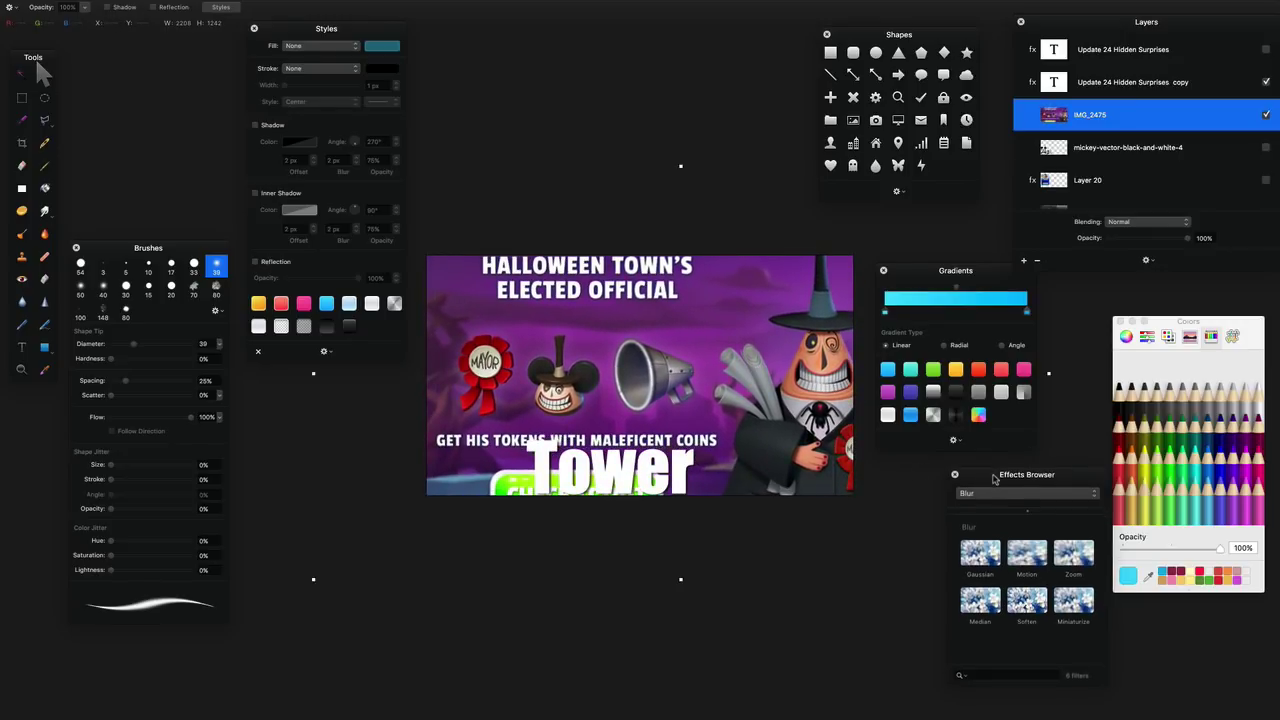
left_click_drag(977, 555, 734, 361)
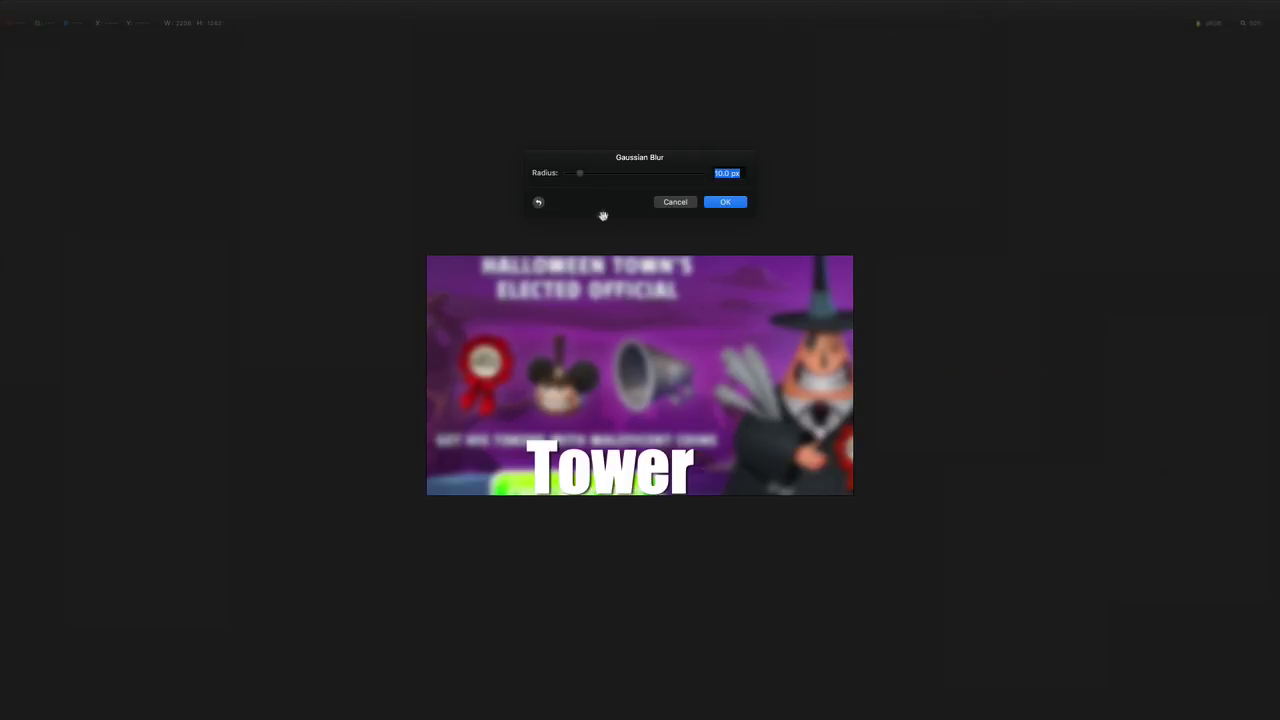
mouse_move(581, 174)
left_mouse_down()
mouse_move(617, 175)
mouse_move(566, 175)
left_mouse_up()
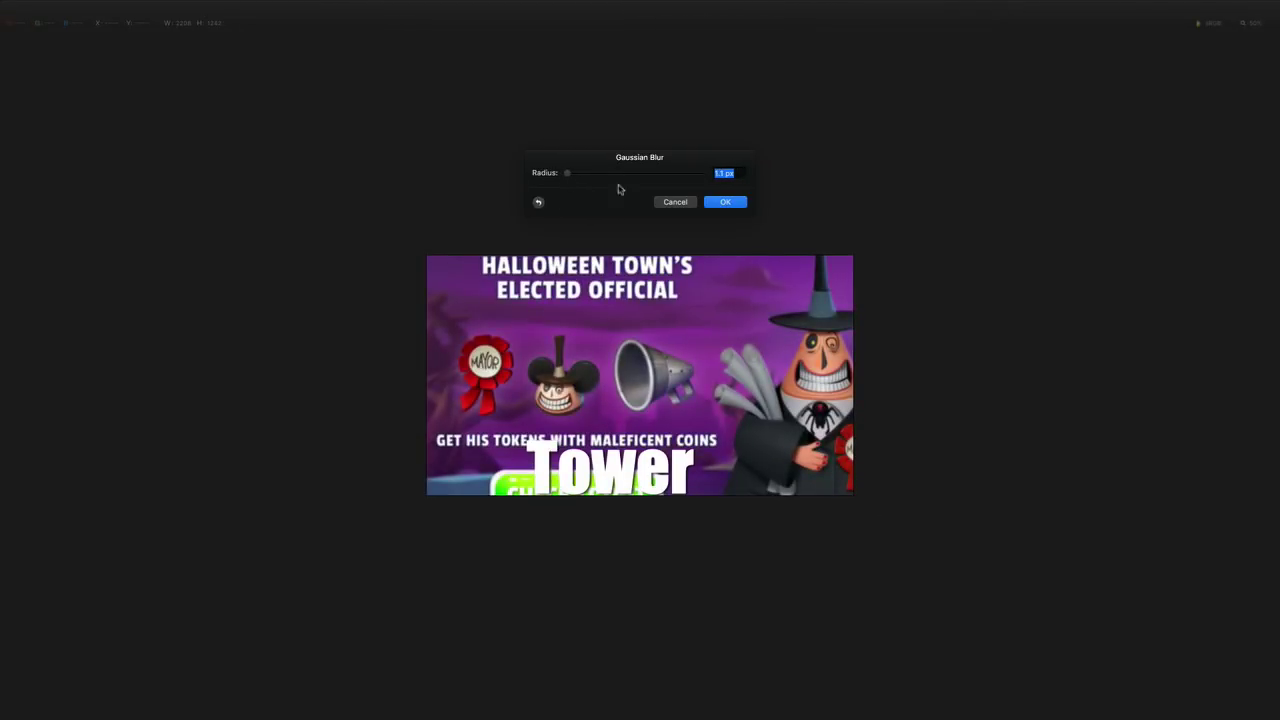
left_click(692, 205)
- Scale the IMG_2475 image down to about 1356 × 763 px and position it to cover the canvas
left_click_drag(524, 312, 401, 357)
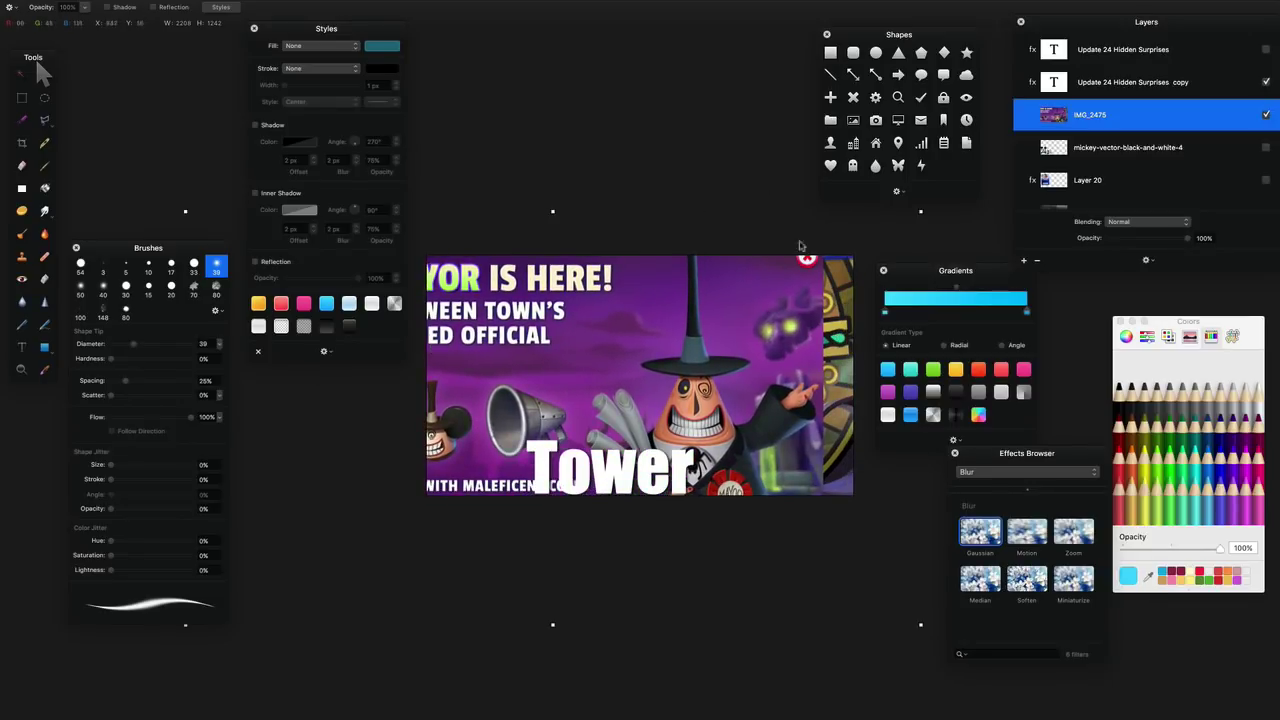
left_click_drag(892, 228, 637, 371)
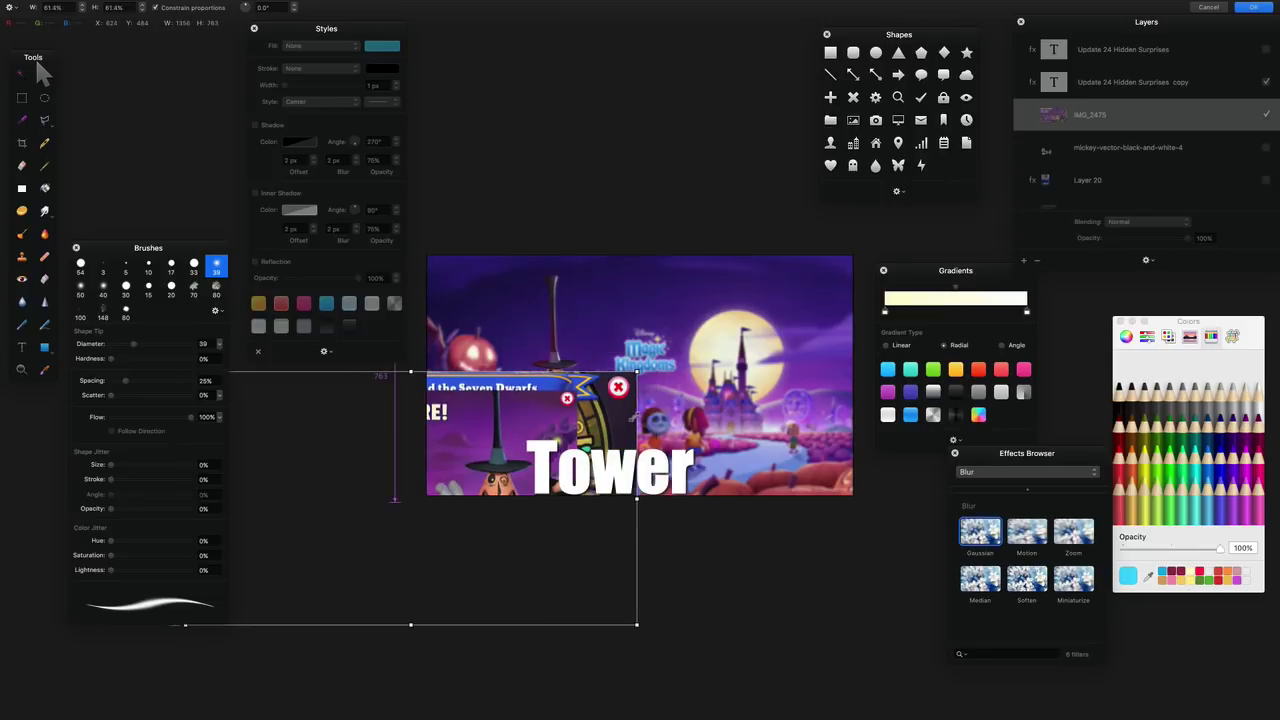
left_click_drag(531, 413, 755, 289)
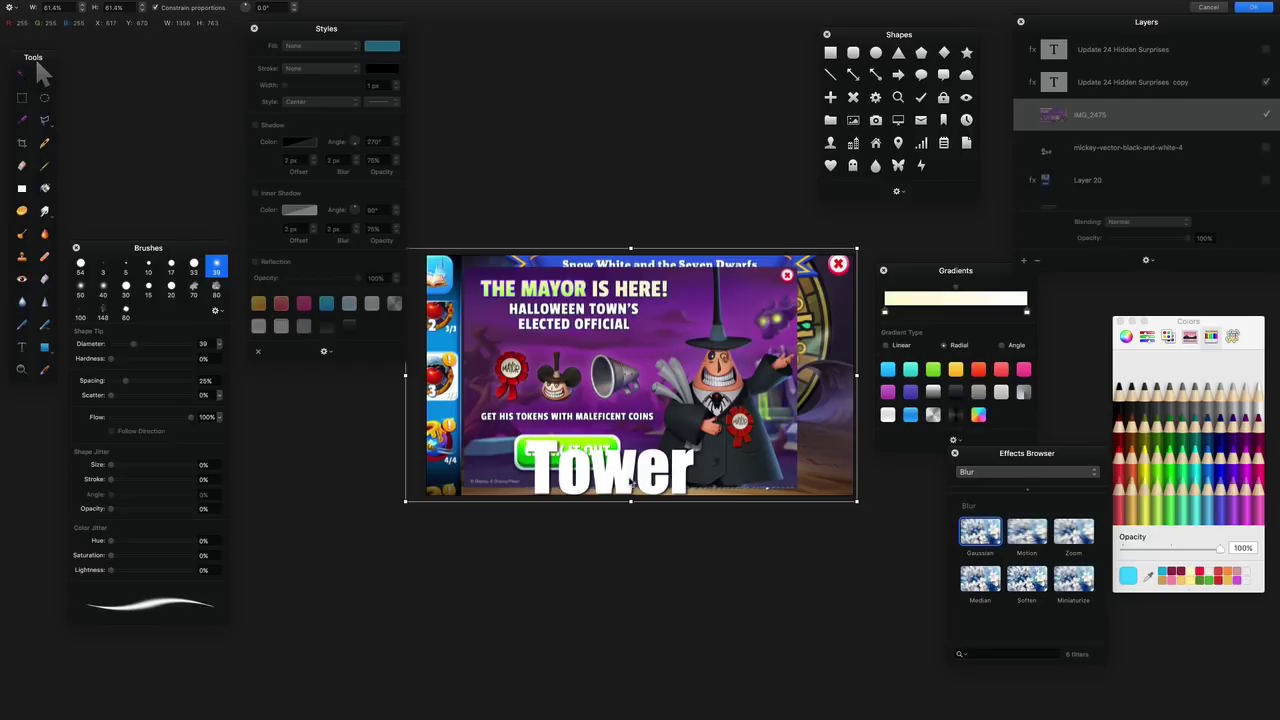
- Move the title text up over the image and hide the Update 24 Hidden Surprises copy layer
left_click_drag(604, 474, 584, 345)
key("Return")
left_click(610, 478)
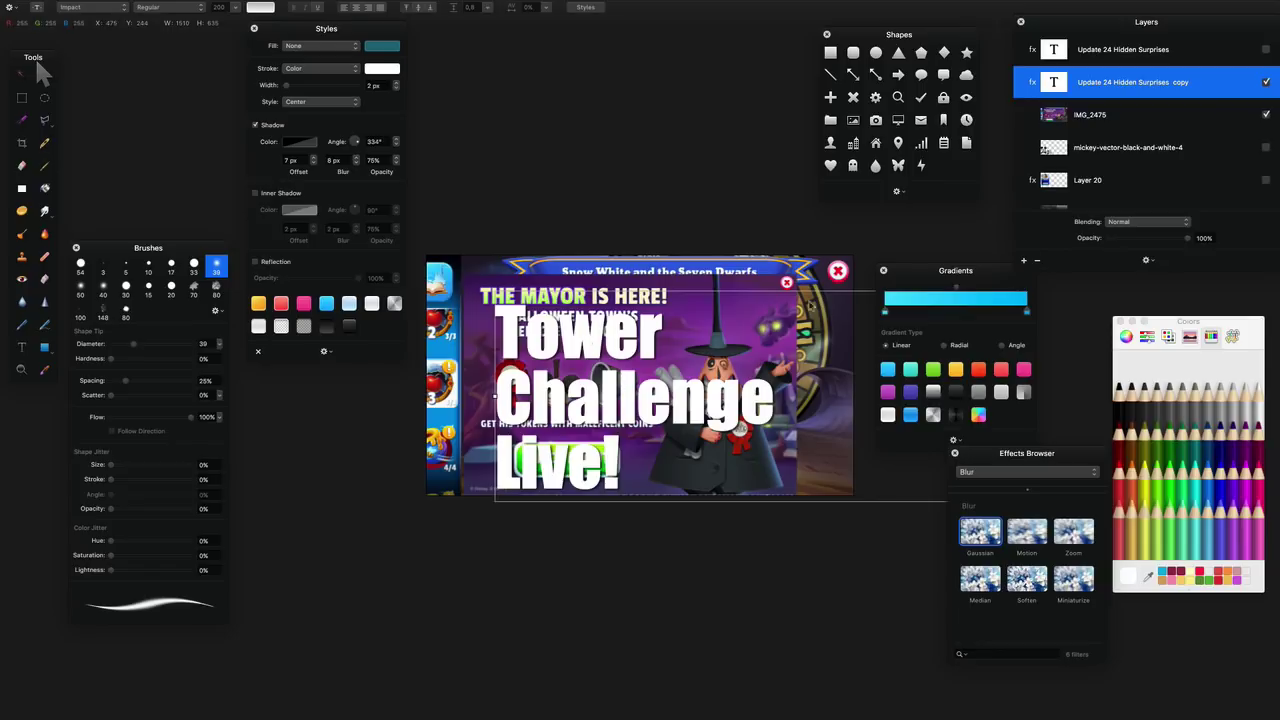
left_click(1267, 82)
- Select the Mayor figure in IMG_2475 with the selection brush and copy it onto a new layer
left_click(1130, 114)
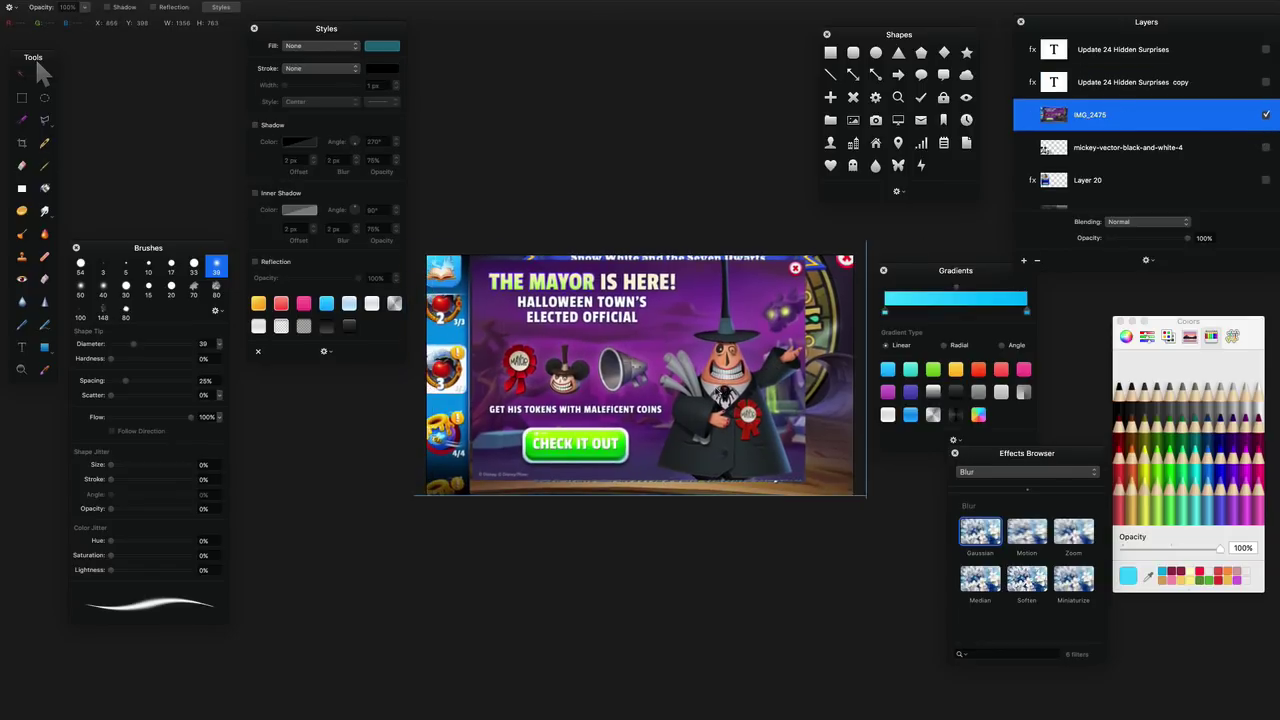
left_click(23, 121)
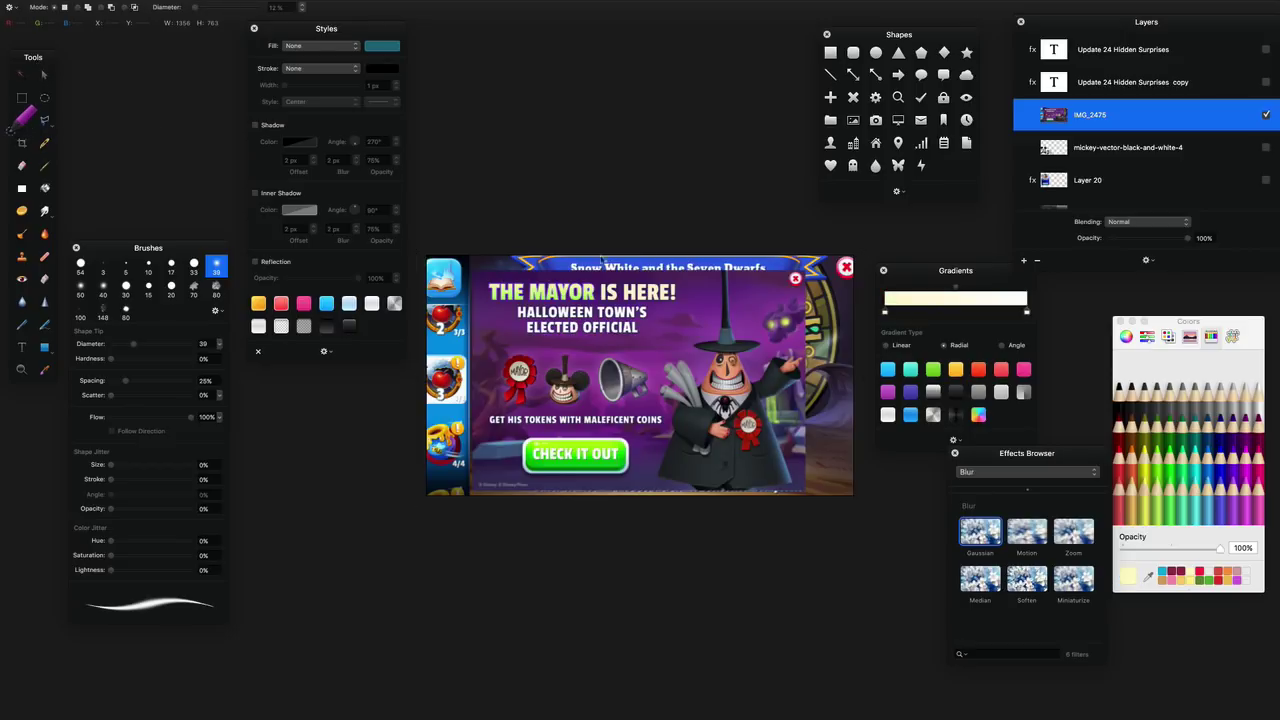
mouse_move(750, 414)
left_mouse_down()
mouse_move(757, 452)
mouse_move(690, 450)
mouse_move(724, 319)
mouse_move(735, 410)
mouse_move(790, 368)
mouse_move(706, 403)
mouse_move(680, 376)
mouse_move(666, 390)
mouse_move(700, 450)
mouse_move(705, 410)
mouse_move(752, 420)
mouse_move(733, 366)
left_mouse_up()
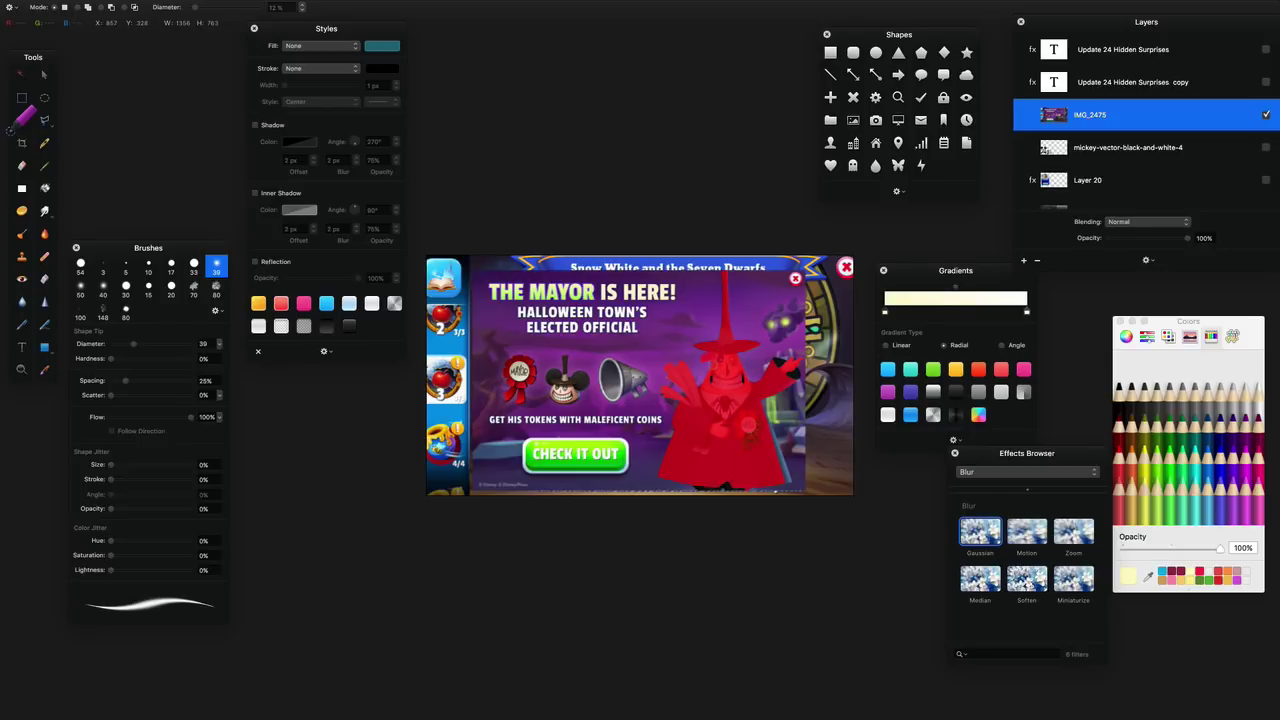
left_click_drag(779, 477, 784, 472)
key("q")
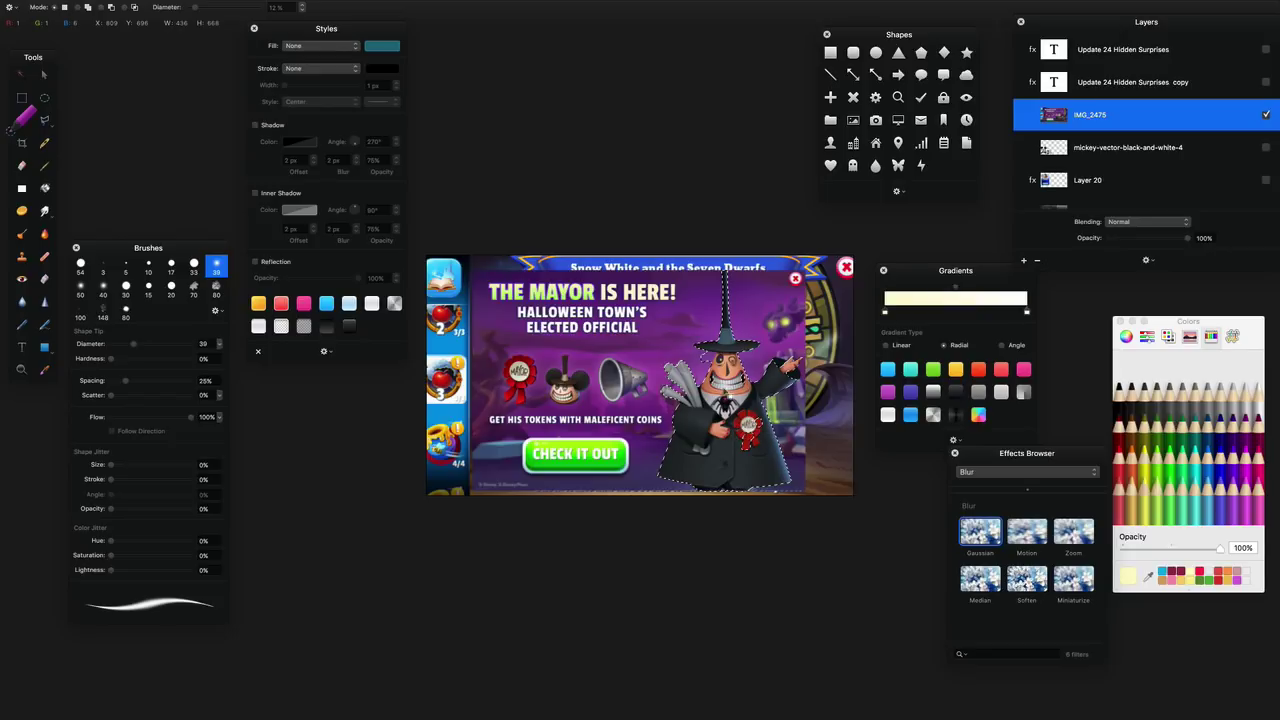
key("super+d")
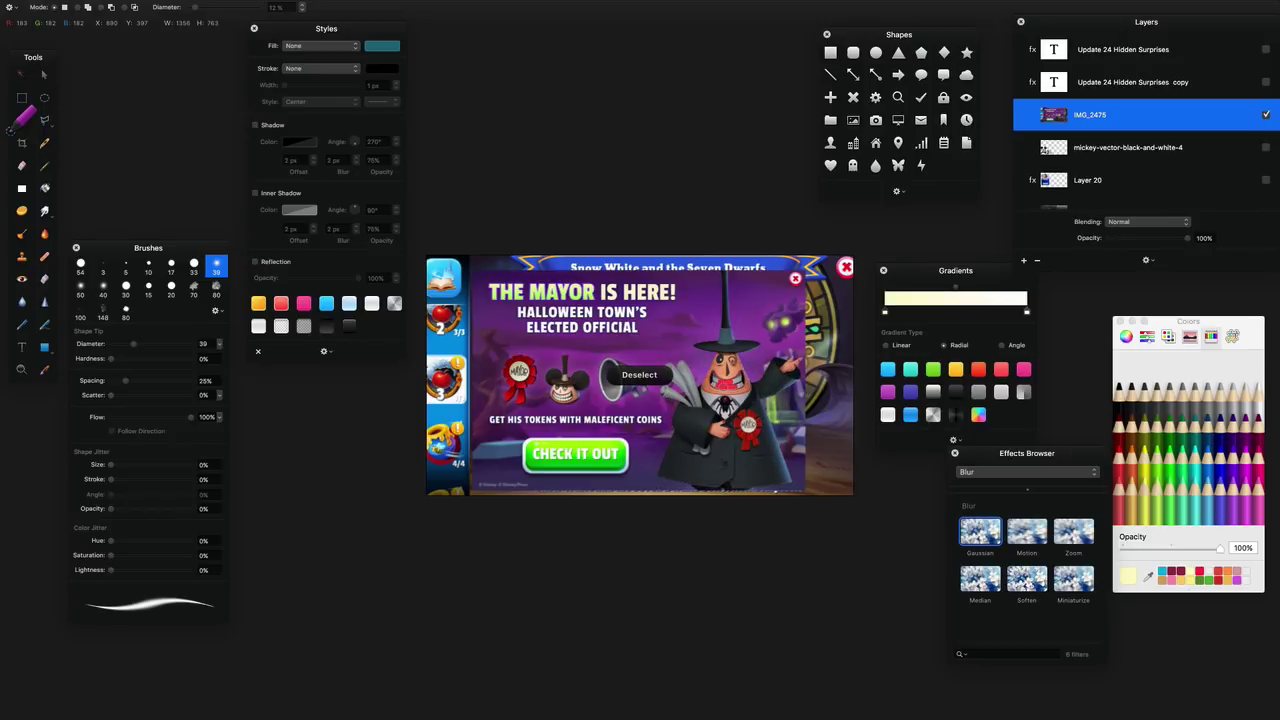
key("super+v")
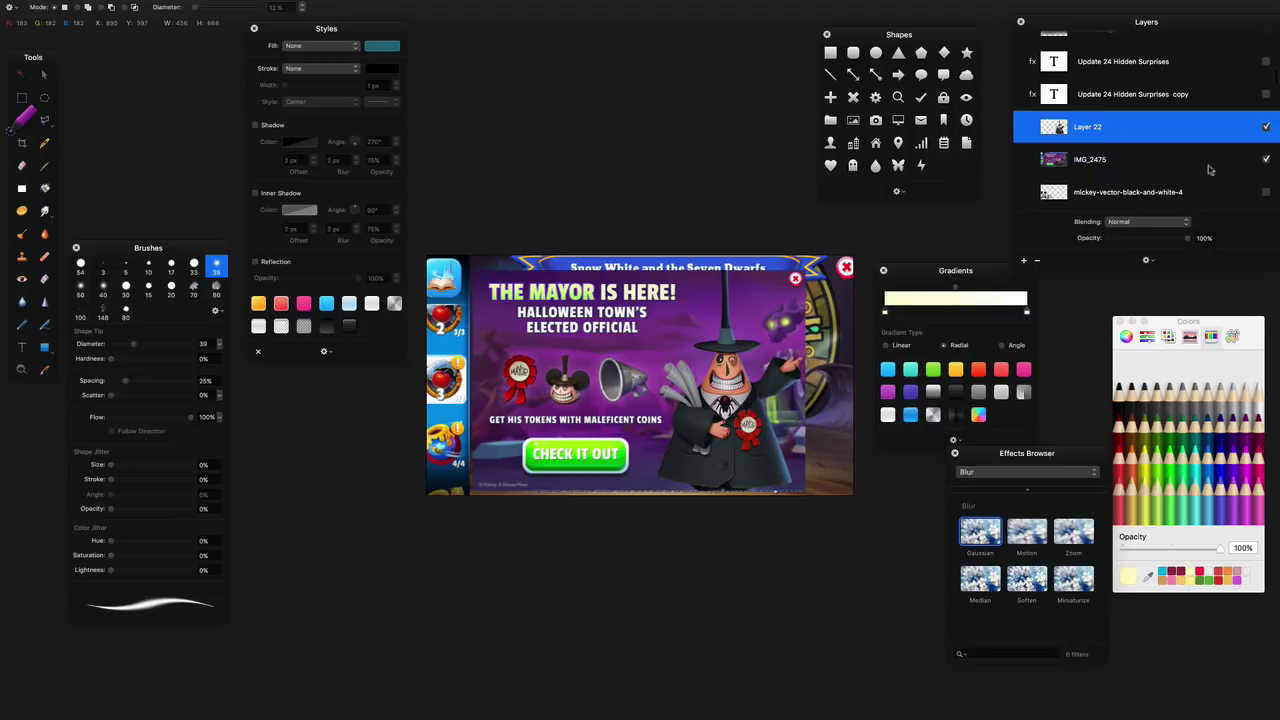
- Check the Mayor cut-out without its source image, leaving Layer 22 hidden and IMG_2475 shown
left_click(1266, 160)
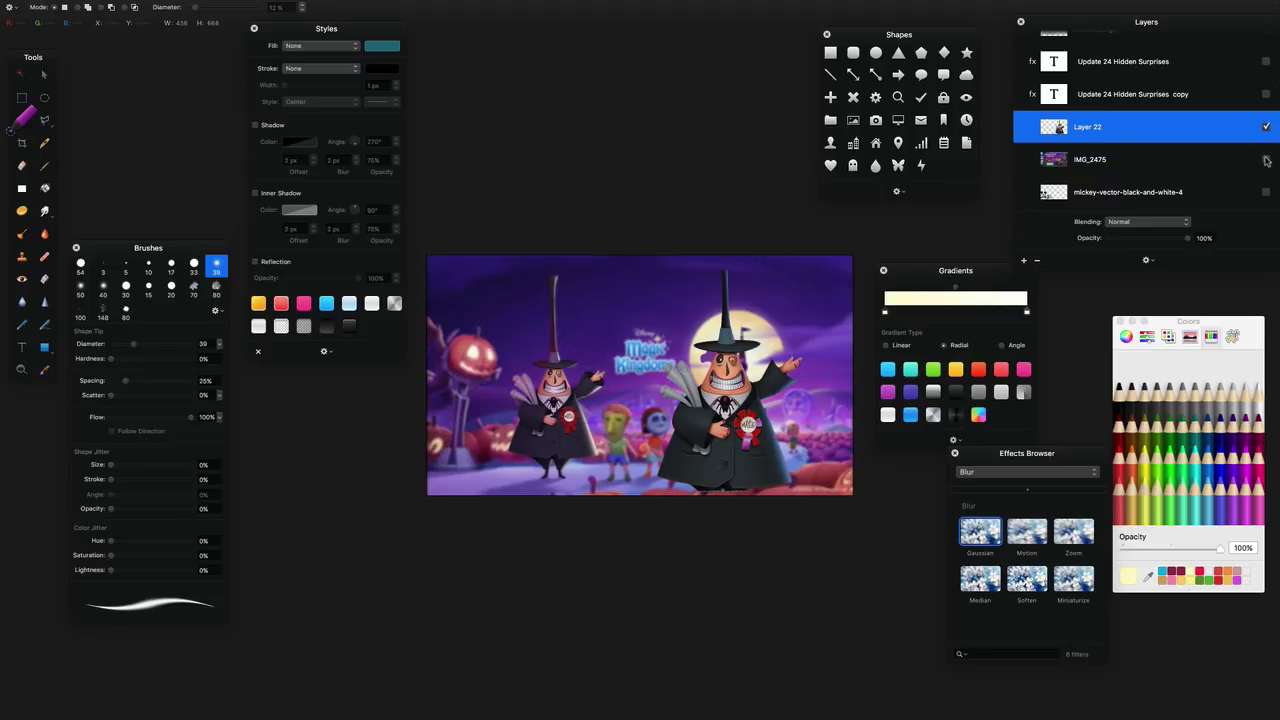
left_click(1266, 128)
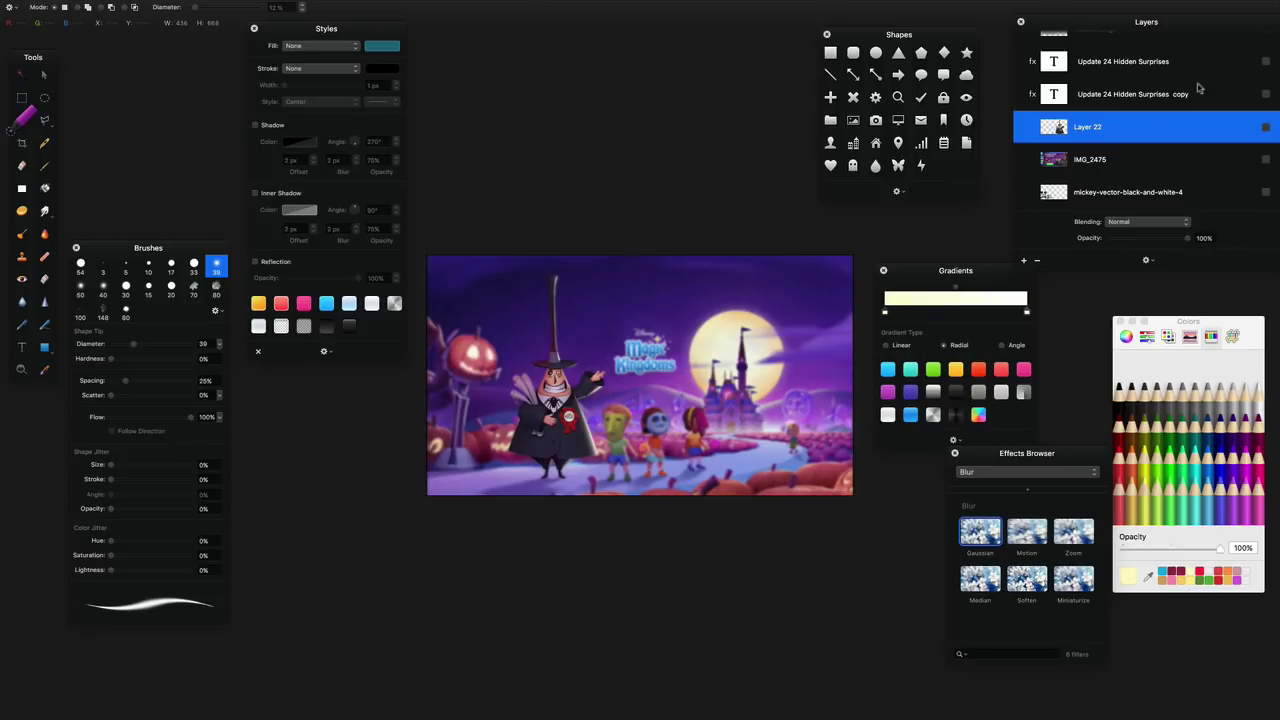
left_click(1266, 161)
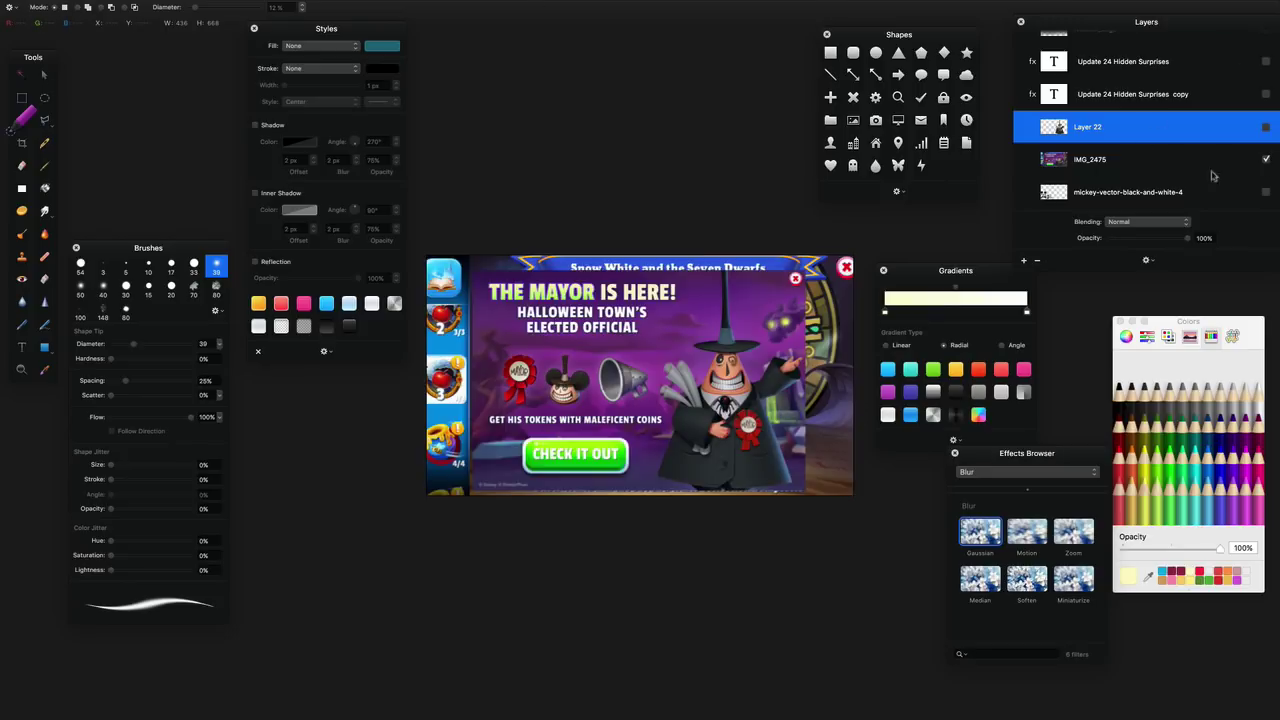
- Enlarge the IMG_2475 image to about 1724 × 970 px
left_click(44, 78)
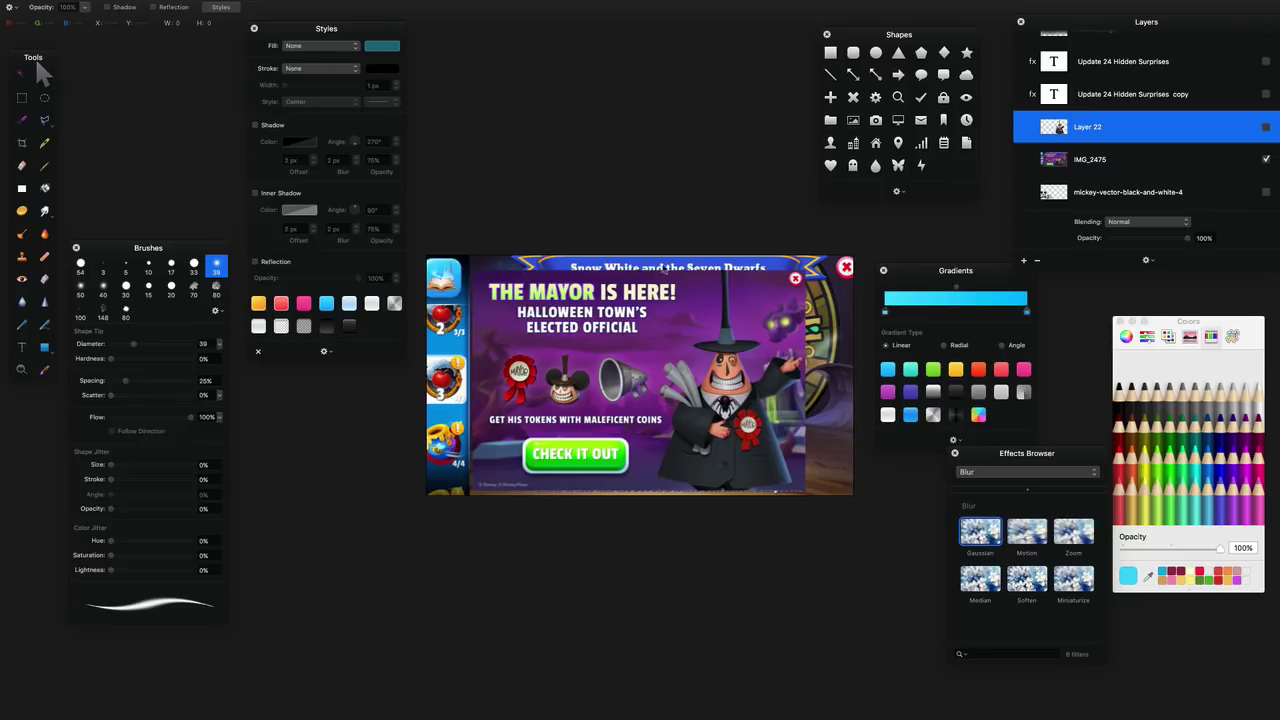
left_click(663, 345)
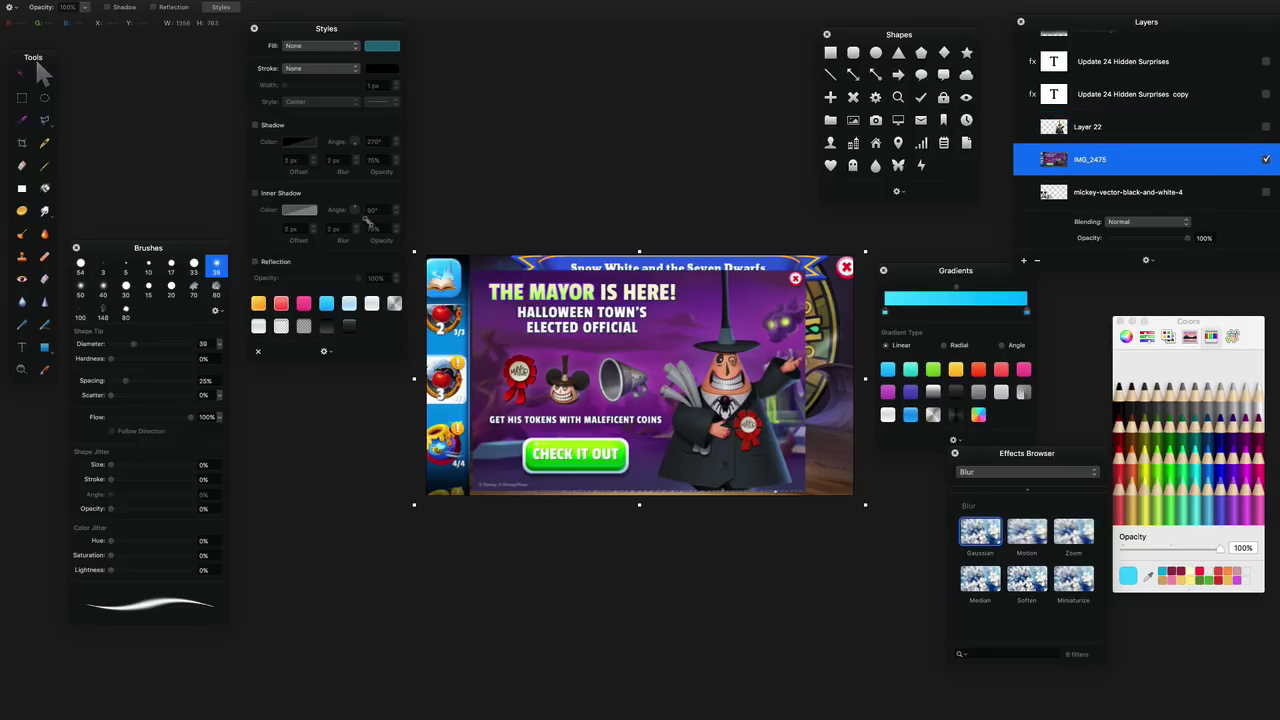
left_click_drag(368, 222, 339, 209)
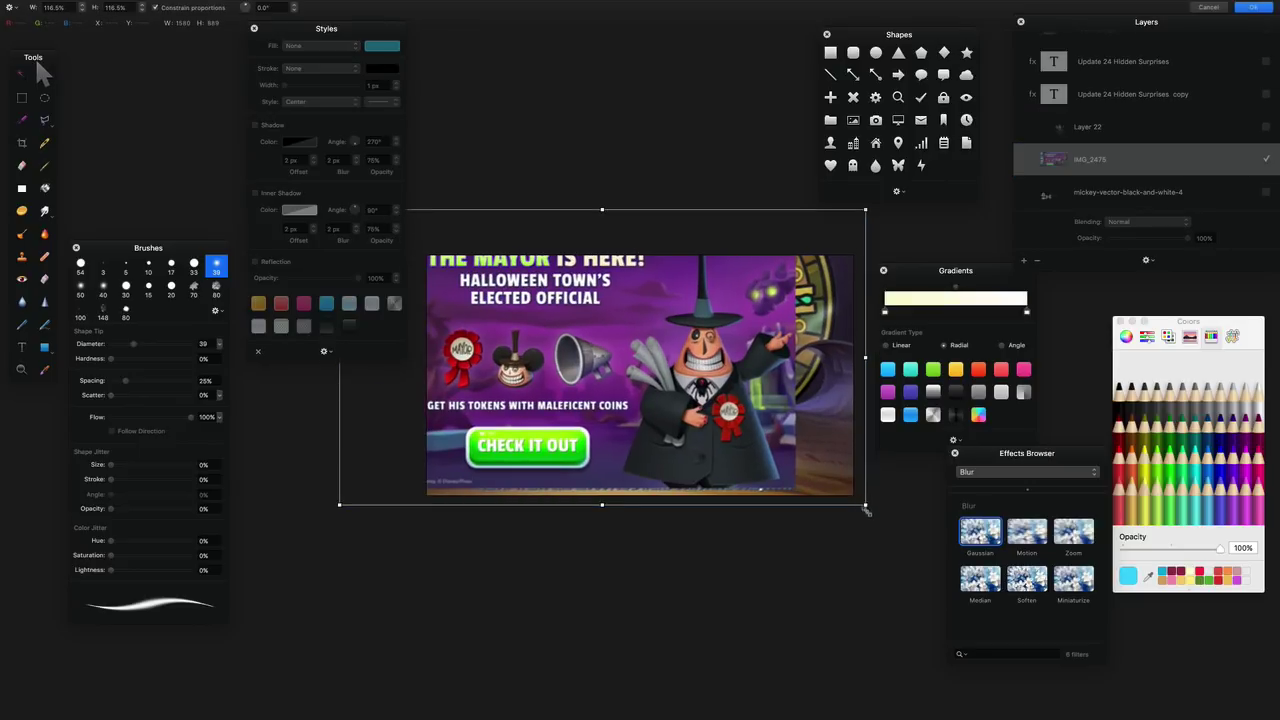
left_click_drag(866, 511, 876, 522)
key("Return")
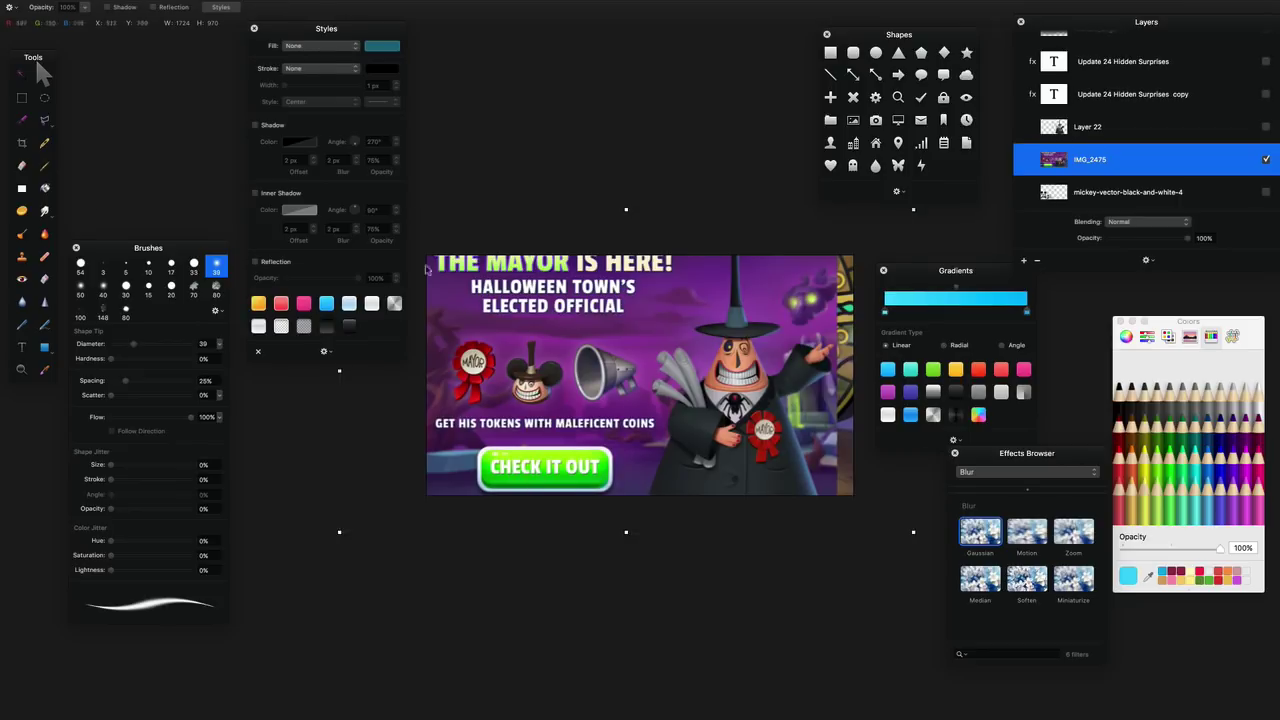
- Copy the megaphone from IMG_2475 onto a new layer using a brushed selection, and hide IMG_2475
left_click(22, 122)
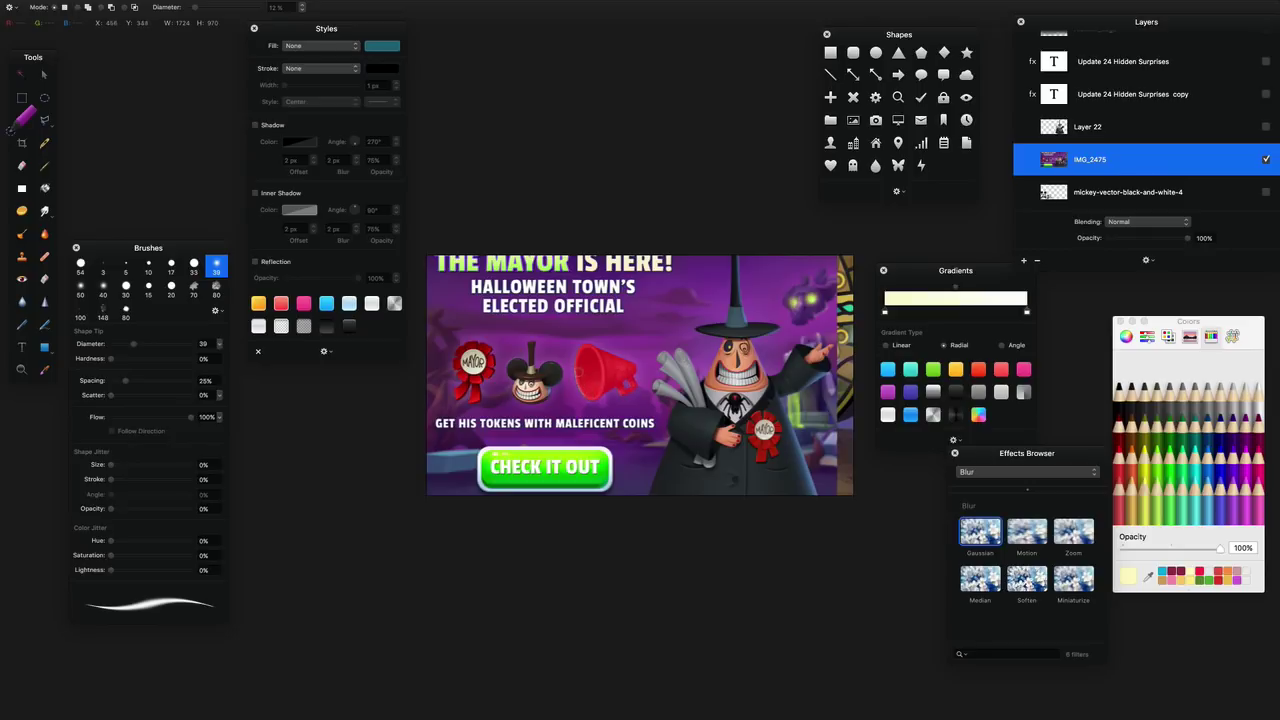
left_click(583, 390)
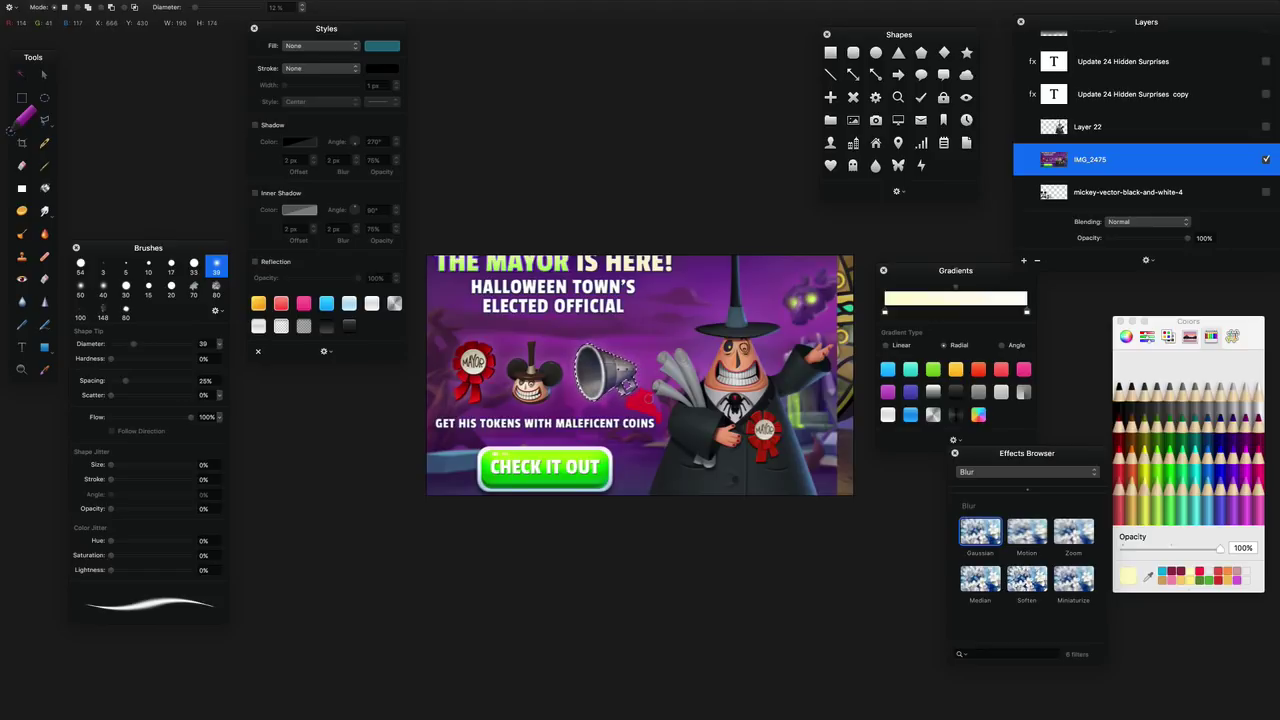
key("super+c")
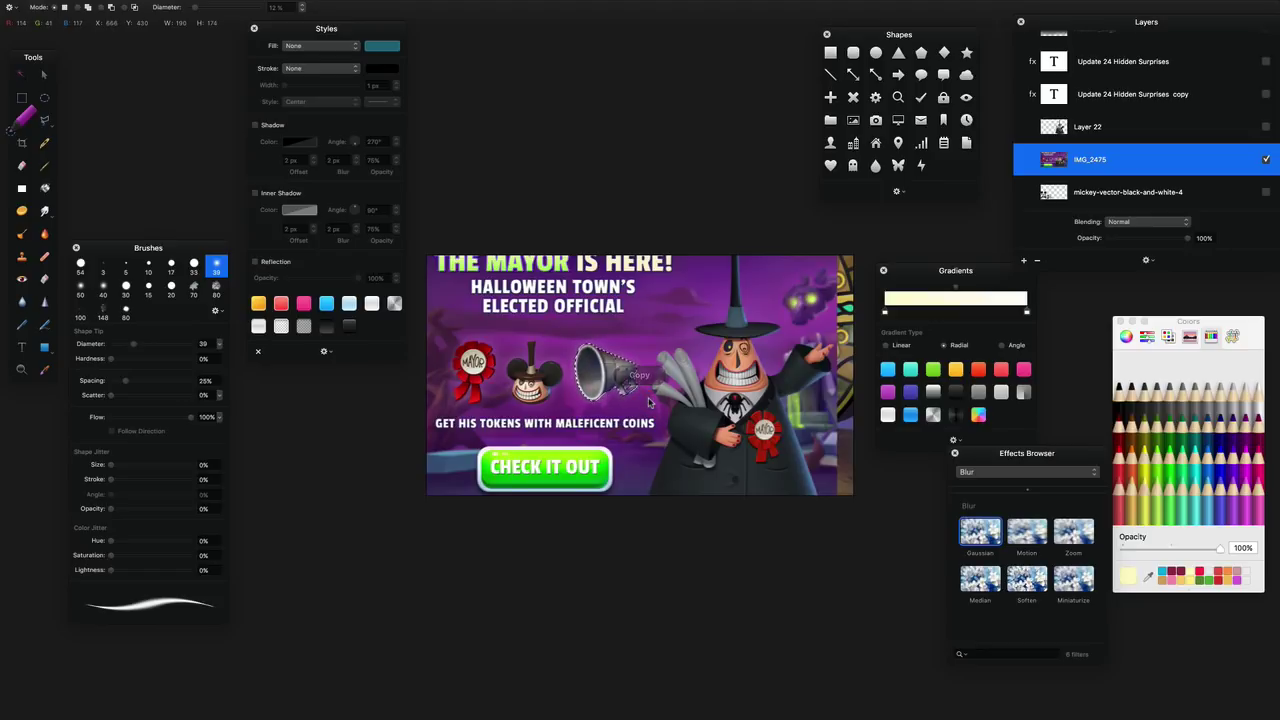
key("super+d")
left_click(1265, 161)
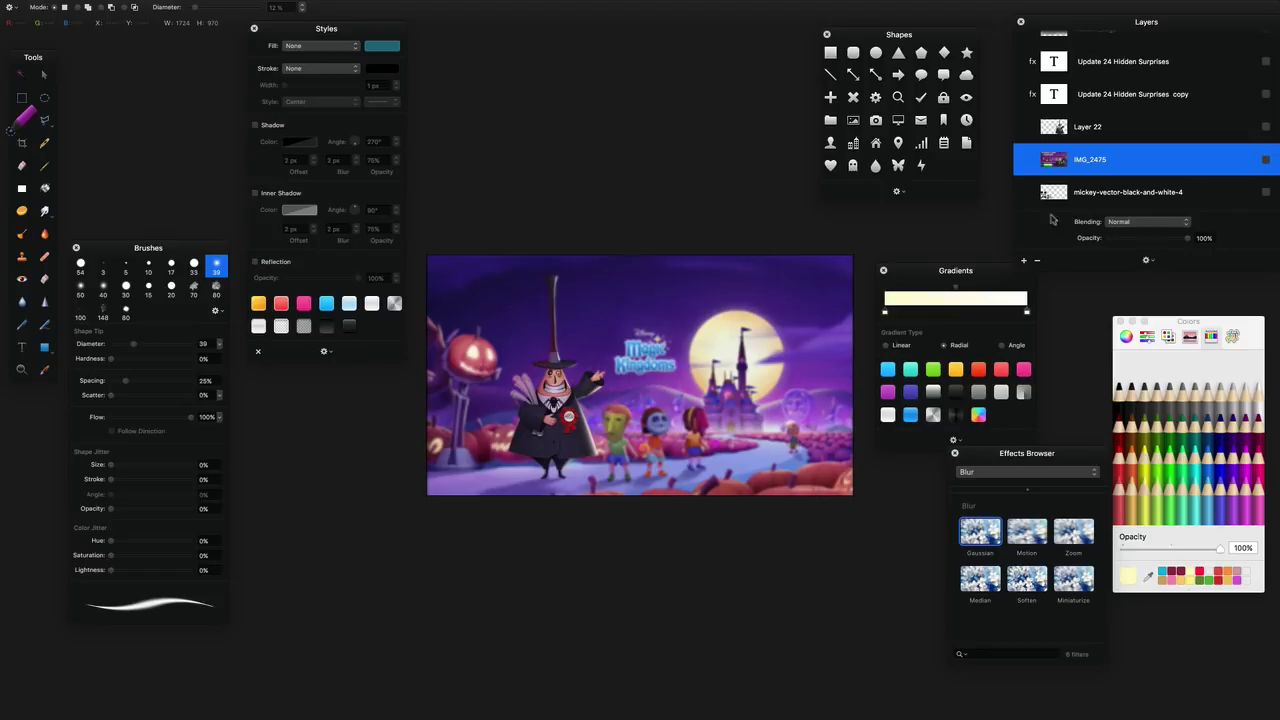
key("super+v")
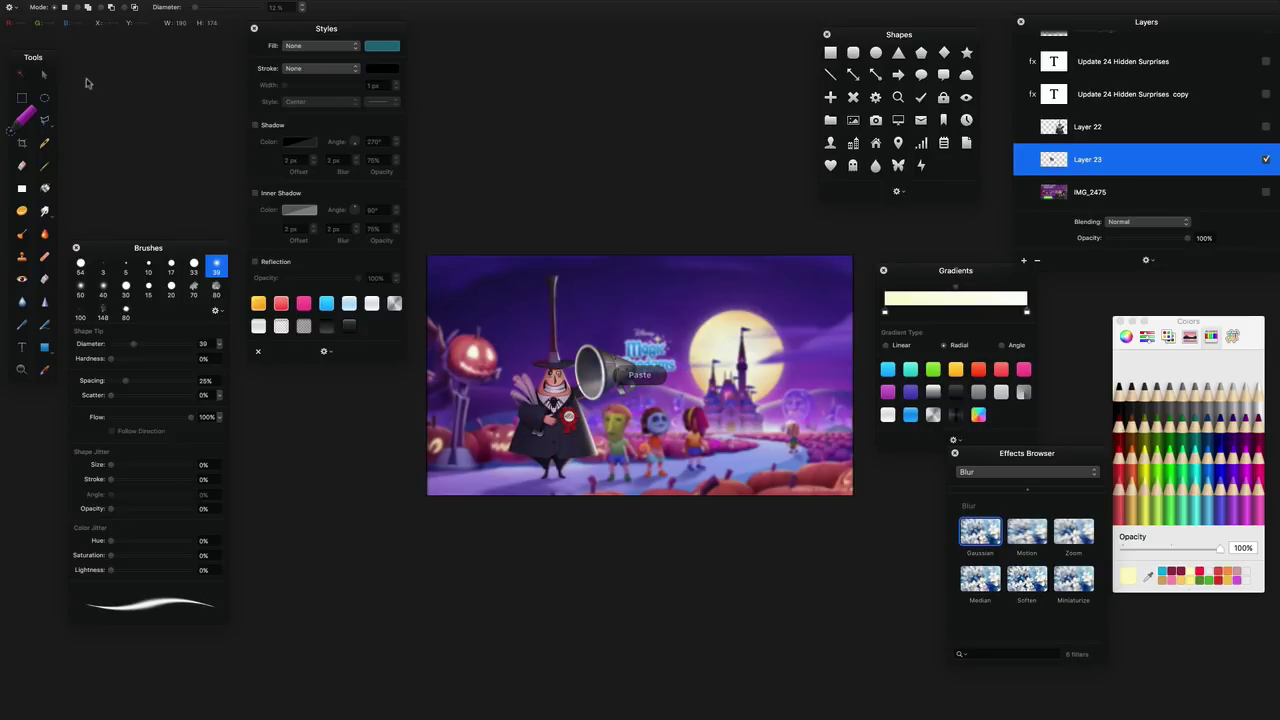
- Move the megaphone to the upper left of the canvas and enlarge it to about 281 × 257 px
left_click(44, 74)
left_click_drag(597, 365, 460, 305)
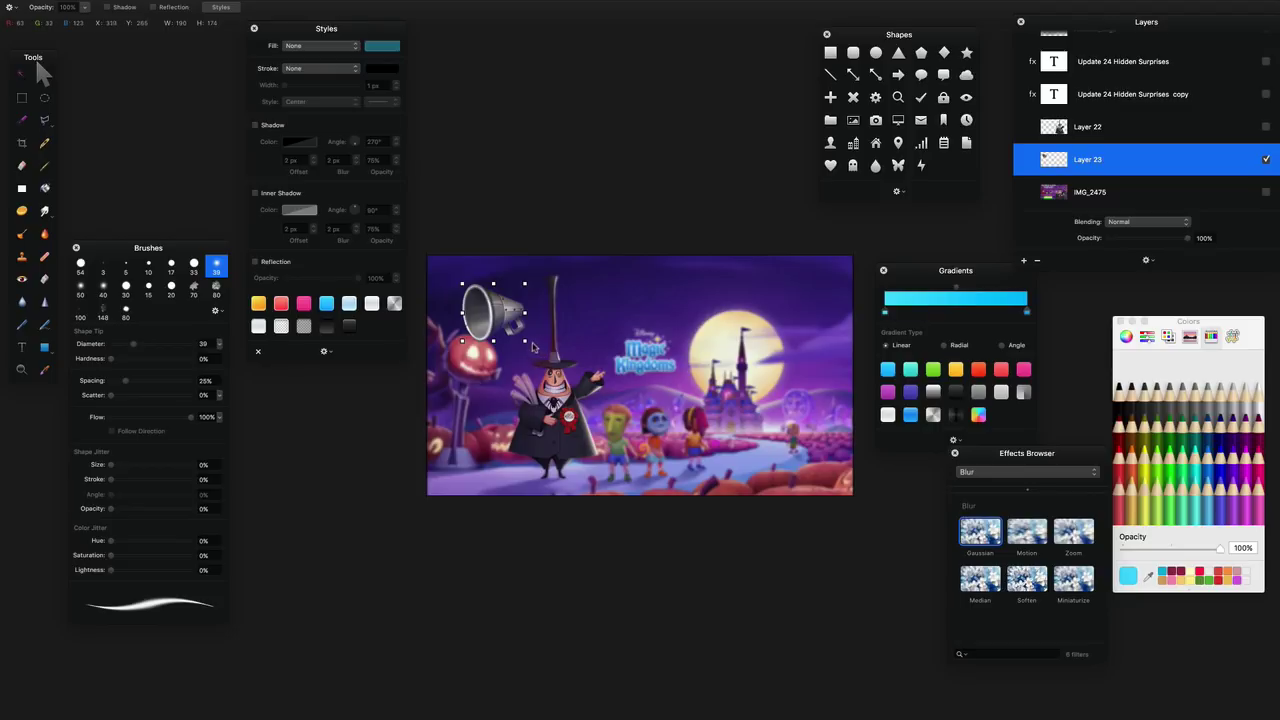
left_click_drag(525, 341, 555, 369)
key("Return")
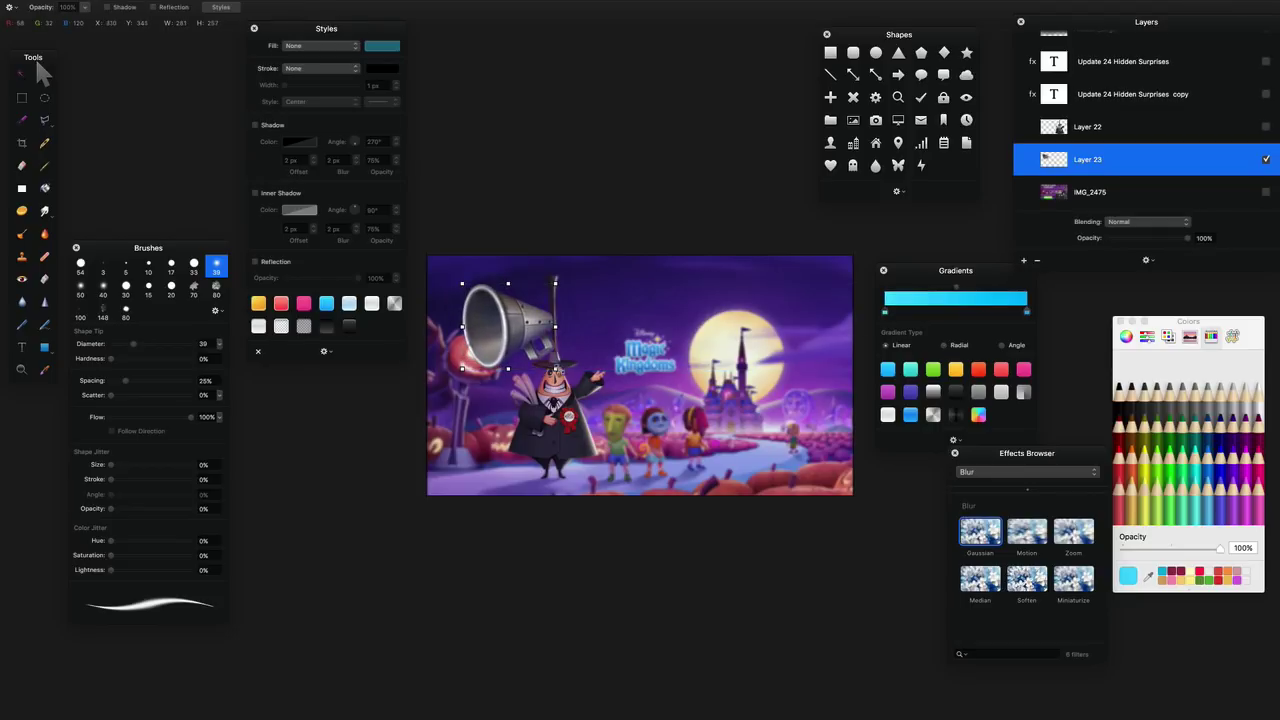
- Move the Layer 21 Mayor to the lower left of the canvas and shift the megaphone up and to the right
mouse_move(562, 418)
left_mouse_down()
mouse_move(481, 430)
mouse_move(540, 428)
left_mouse_up()
key("ctrl+shift+z")
key("ctrl+shift+z")
key("ctrl+shift+z")
key("ctrl+shift+z")
key("ctrl+shift+z")
key("ctrl+shift+z")
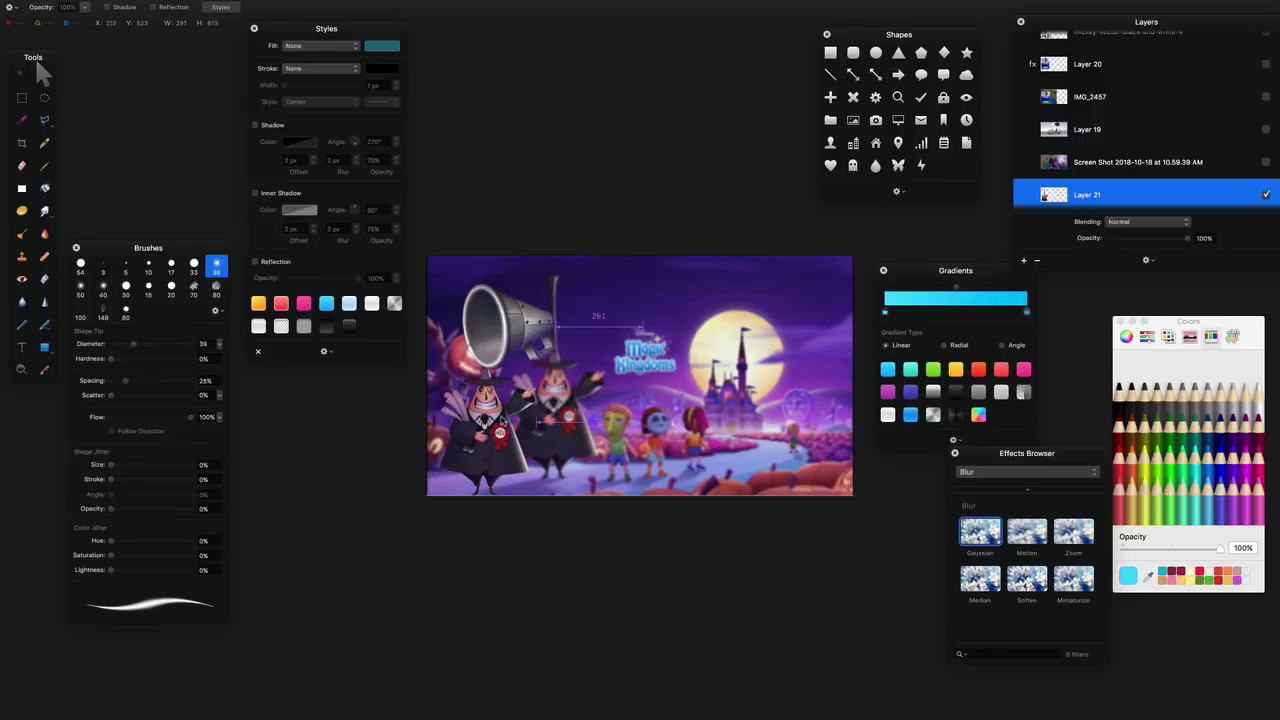
left_click_drag(500, 334, 583, 170)
- Enlarge the Layer 21 Mayor to about 545 × 1148 px and move the megaphone right, above his raised hand
left_click(488, 393)
left_click_drag(517, 446, 497, 484)
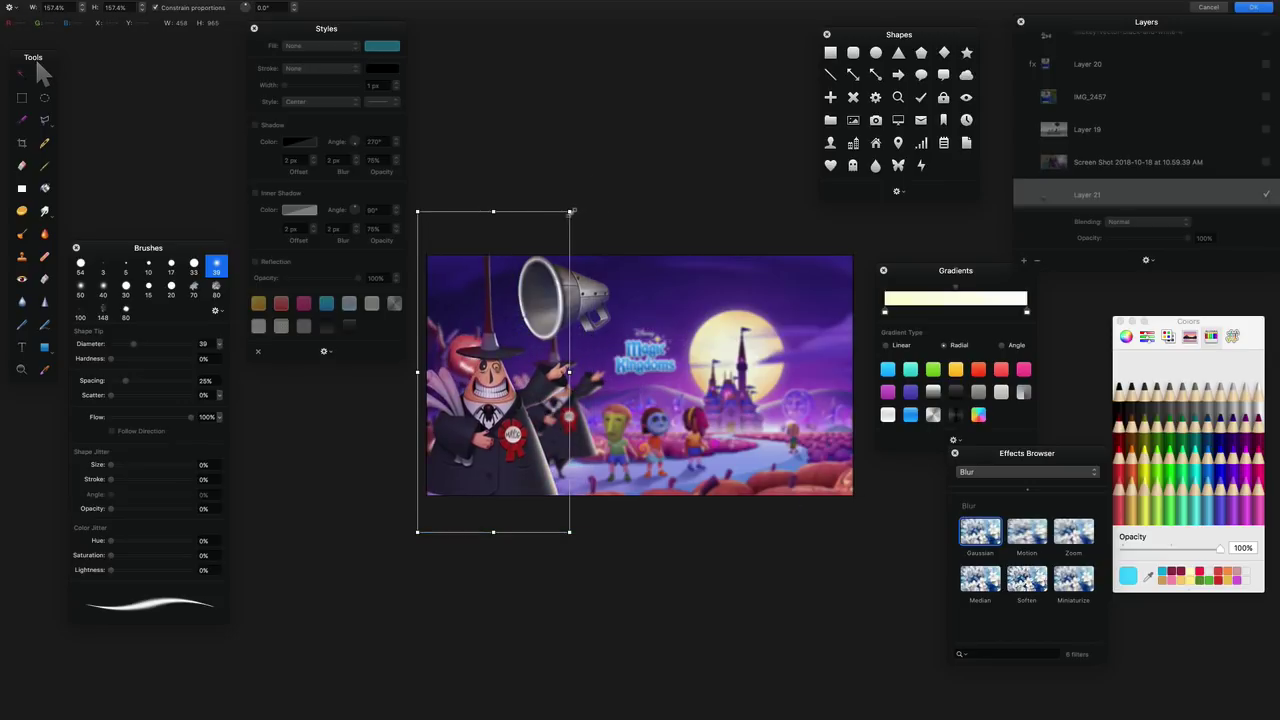
left_click_drag(570, 212, 598, 150)
left_click_drag(515, 406, 510, 424)
key("Return")
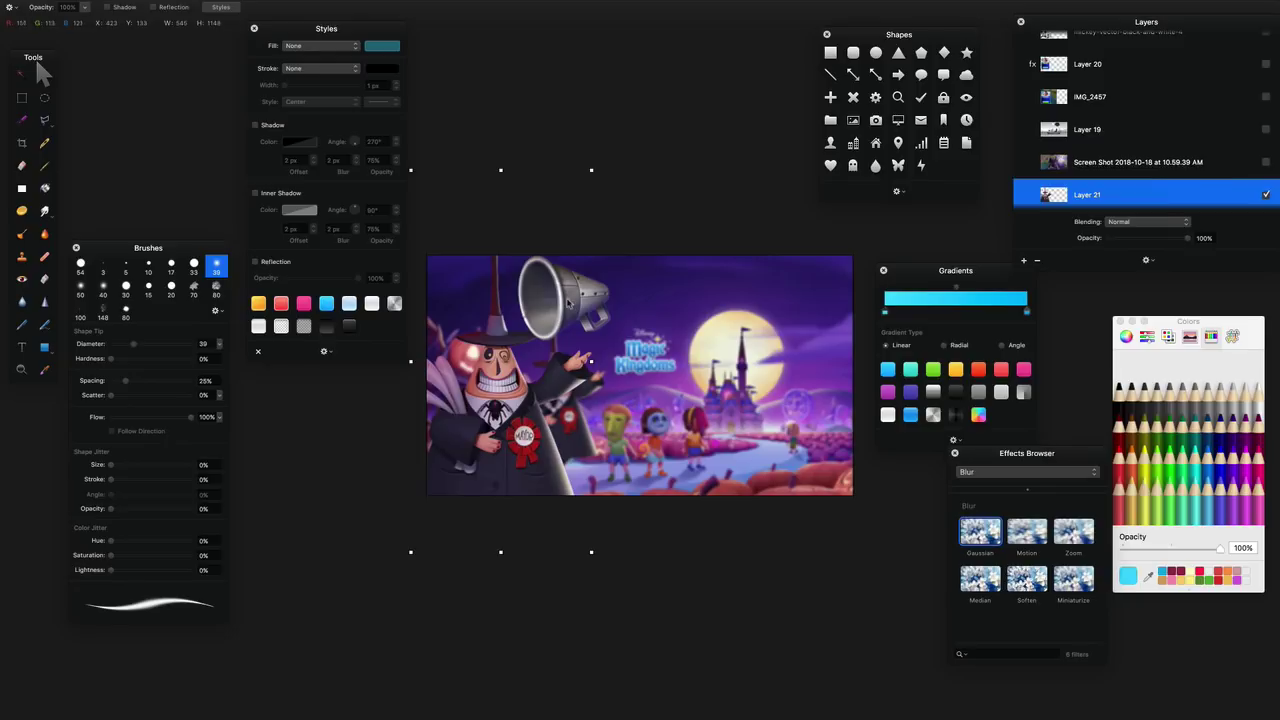
left_click_drag(568, 304, 607, 312)
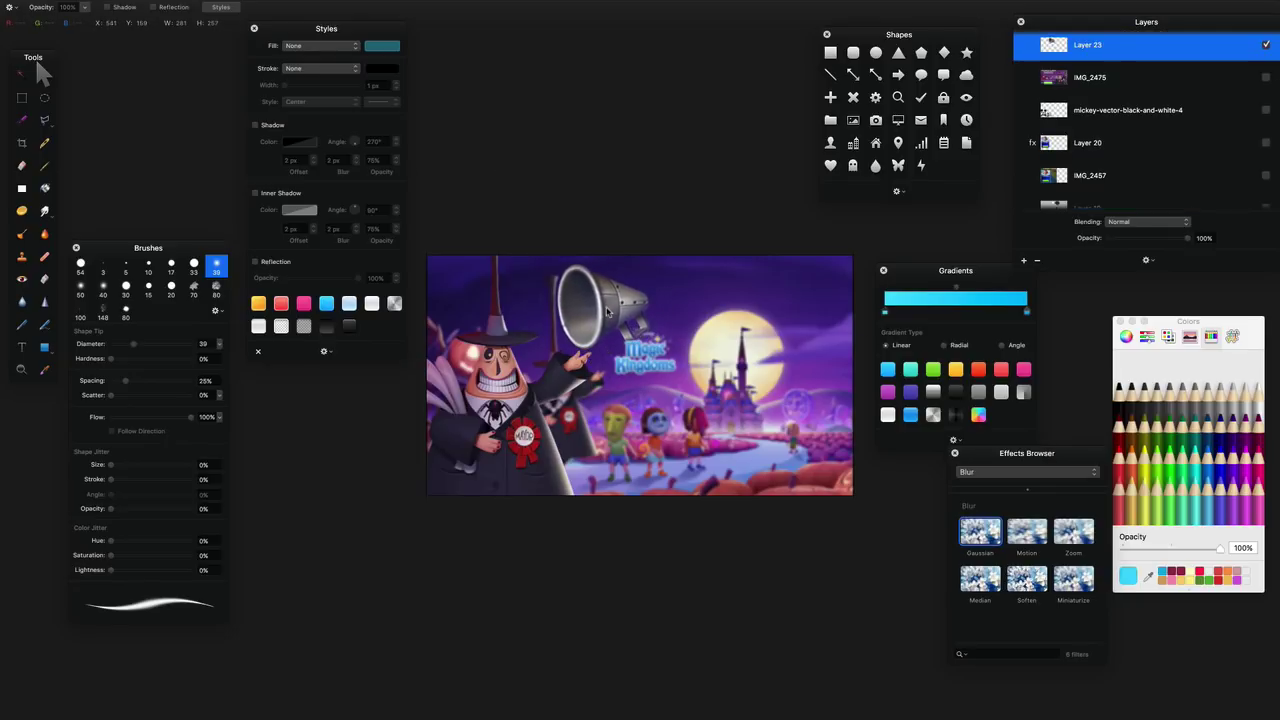
- Show the Update 24 Hidden Surprises text layer in the DMK group
scroll(1150, 140, "up", 4)
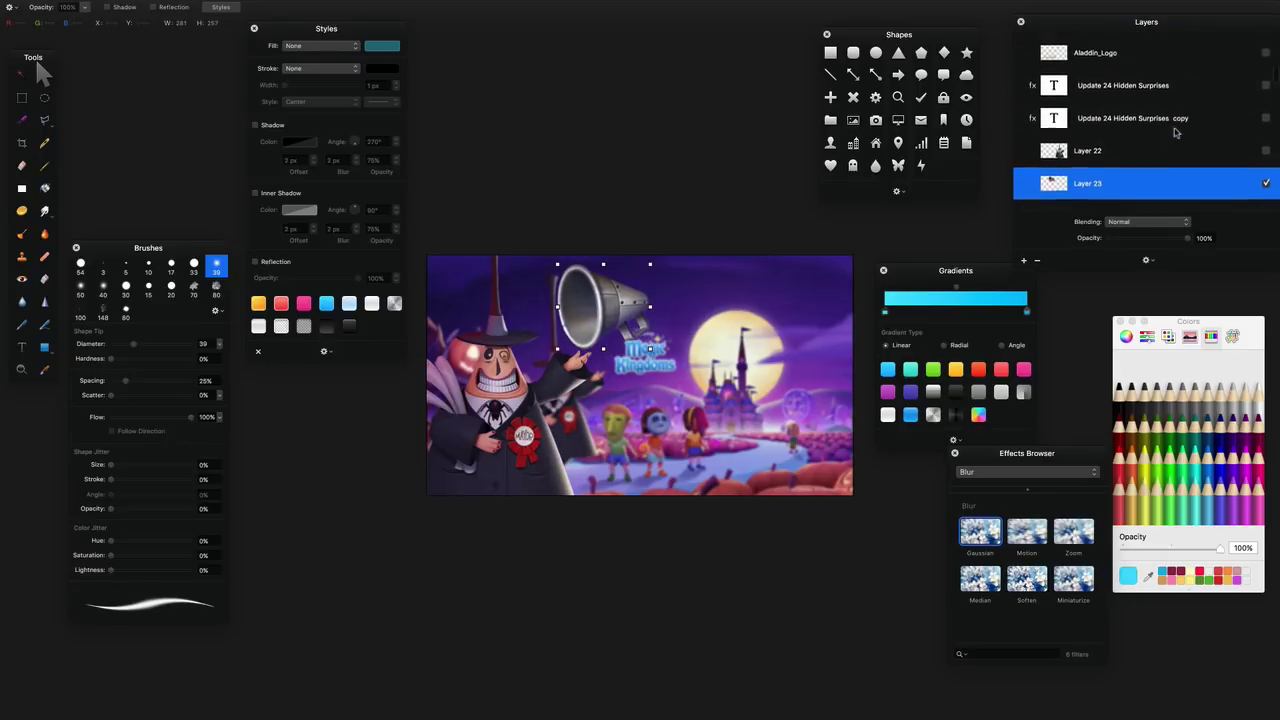
scroll(1190, 136, "up", 2)
left_click(1267, 133)
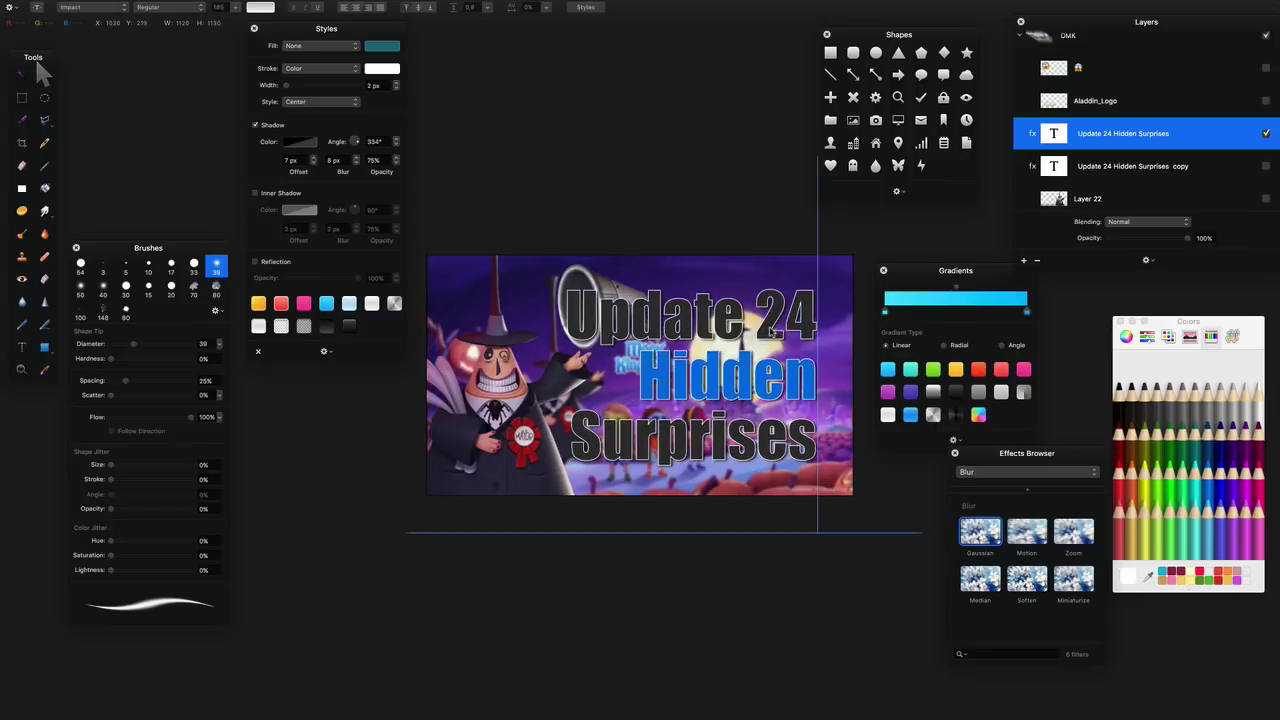
- Replace the title text with "x30" and move it left, next to the megaphone
key("super+a")
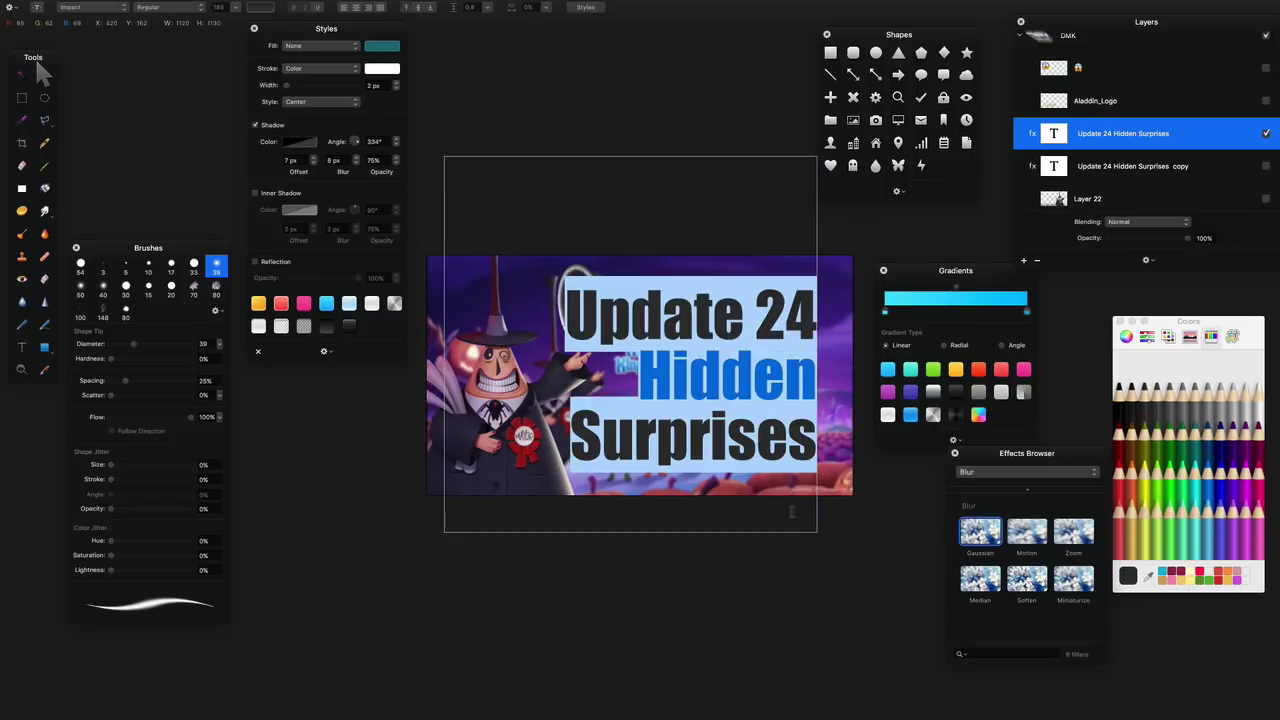
key("BackSpace")
type("X")
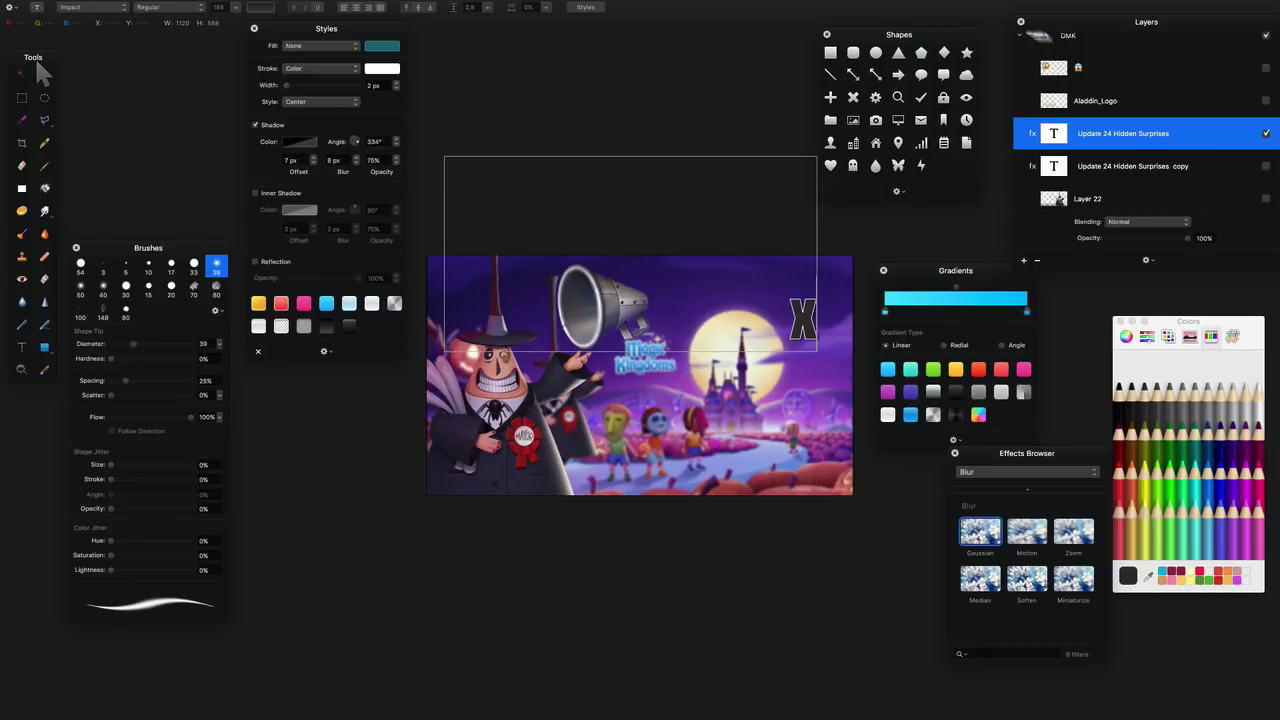
type("30")
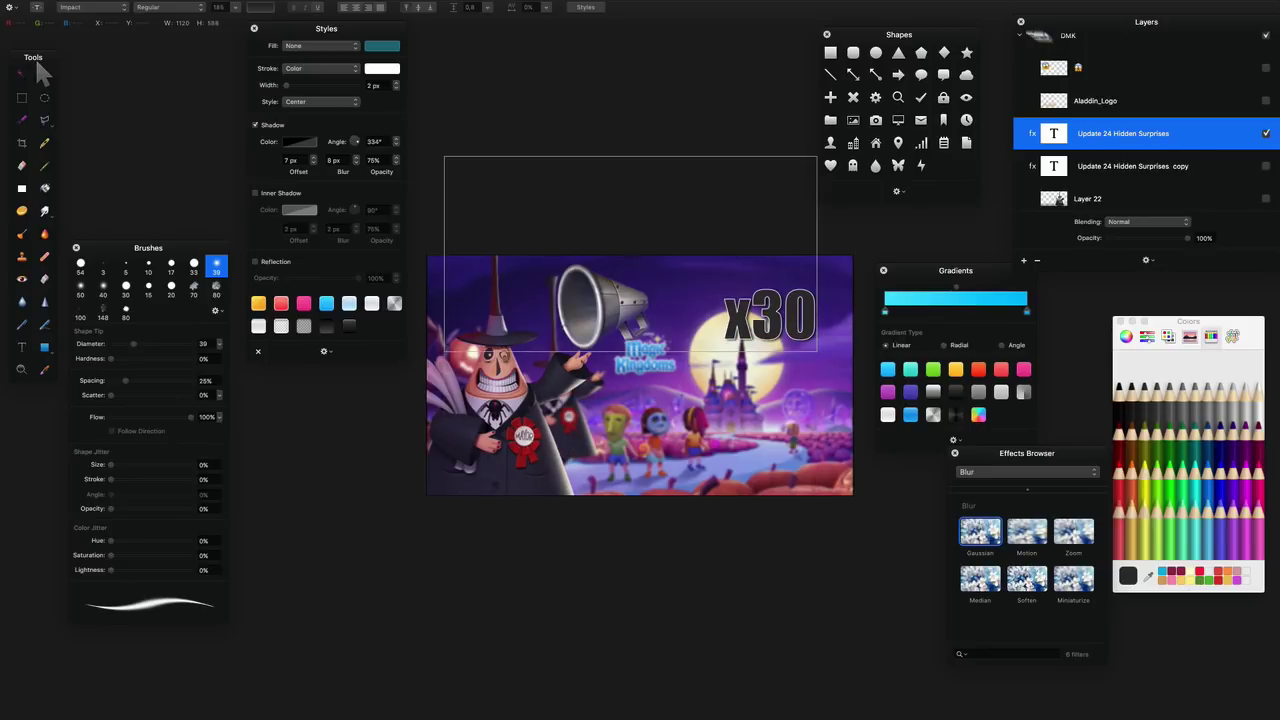
left_click(668, 148)
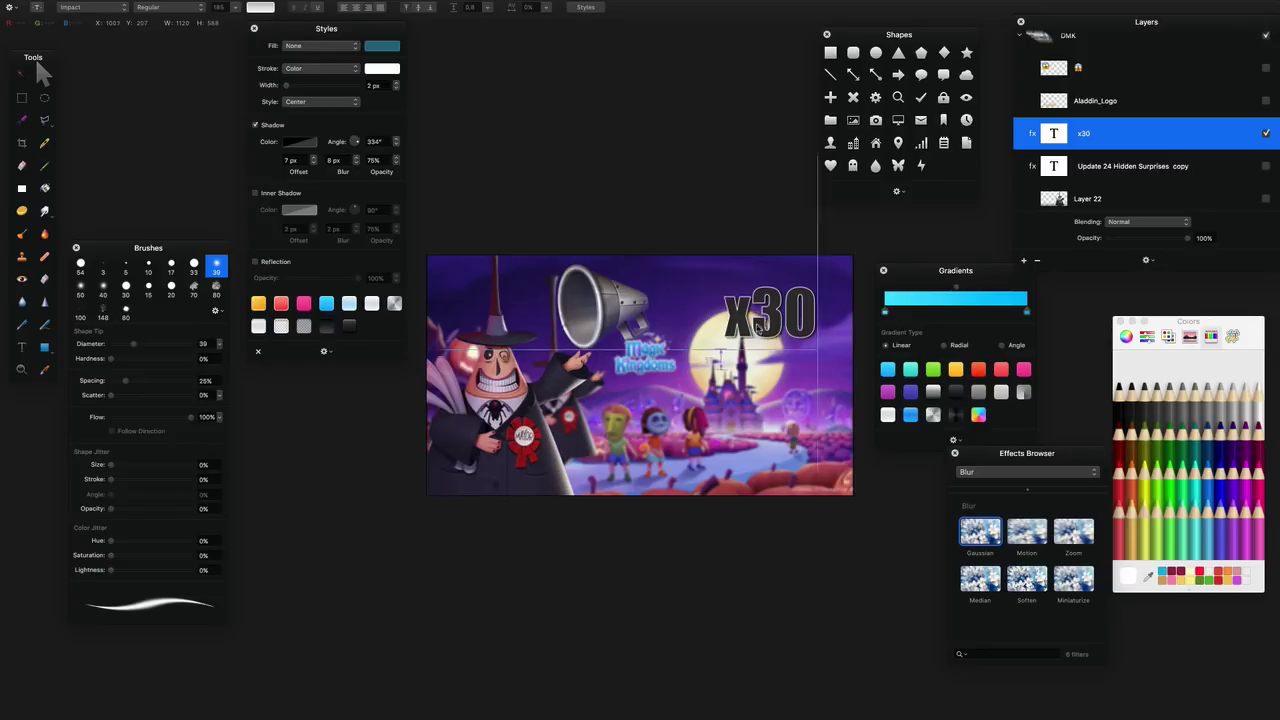
left_click_drag(757, 327, 695, 317)
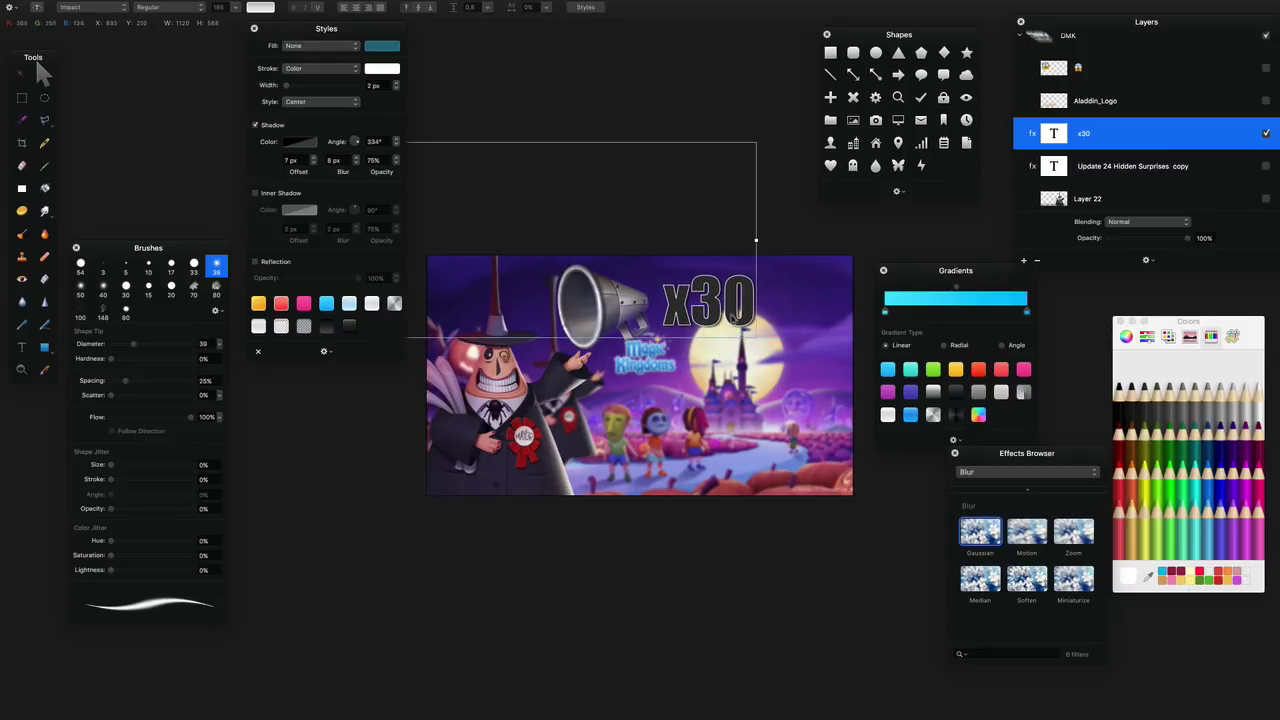
- Change the colour of the x30 text to white
left_click(262, 7)
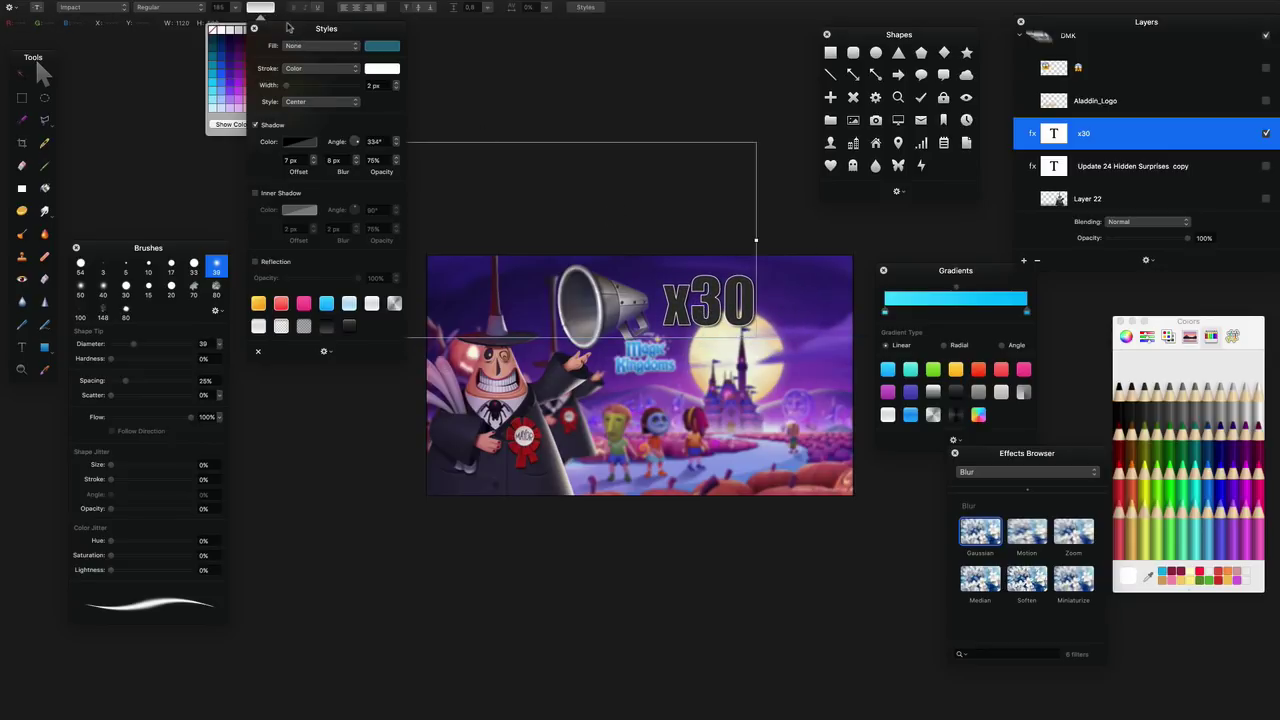
left_click_drag(287, 27, 470, 10)
left_click(266, 9)
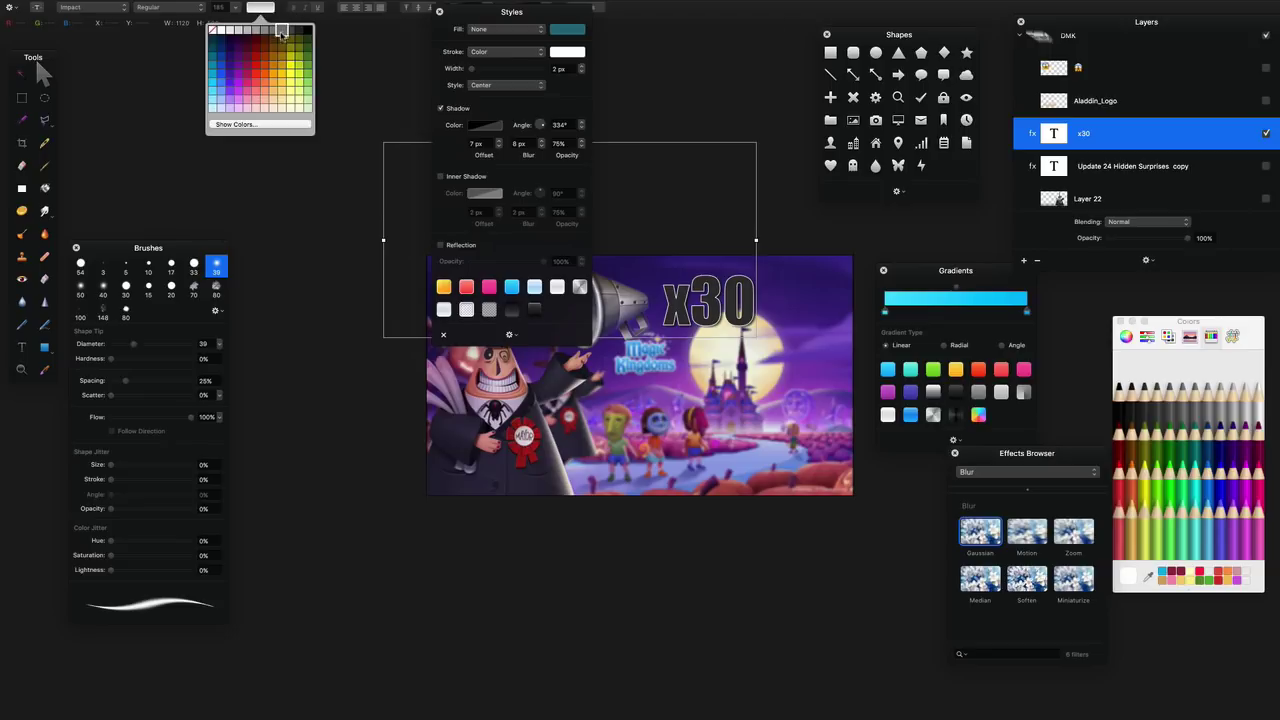
left_click(220, 29)
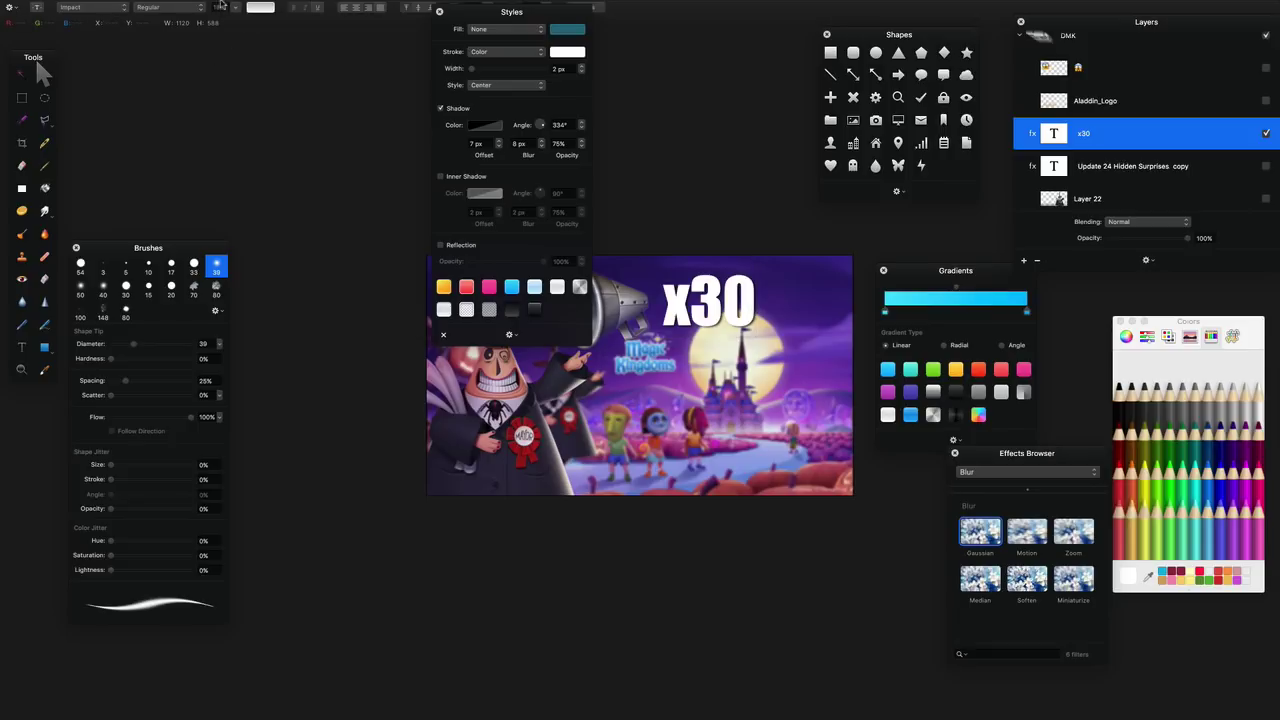
- Insert a check mark emoji into the x30 text layer
mouse_move(203, 7)
left_click(130, 8)
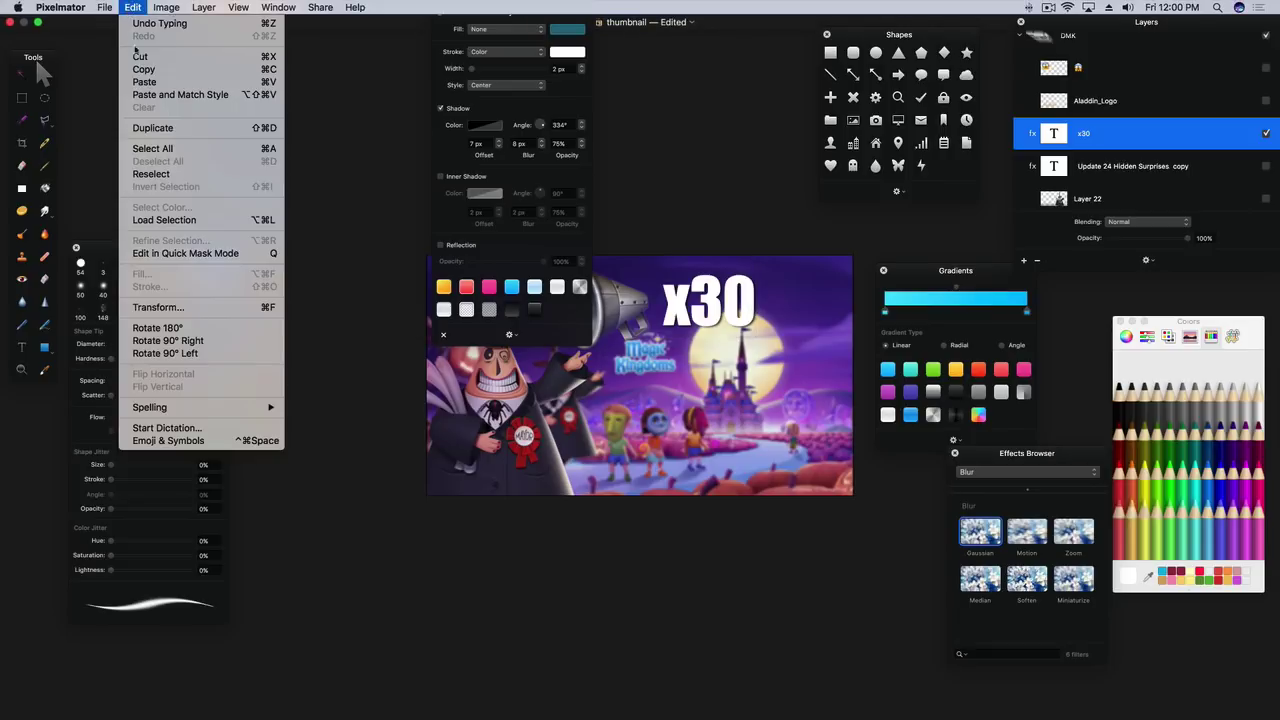
left_click(172, 441)
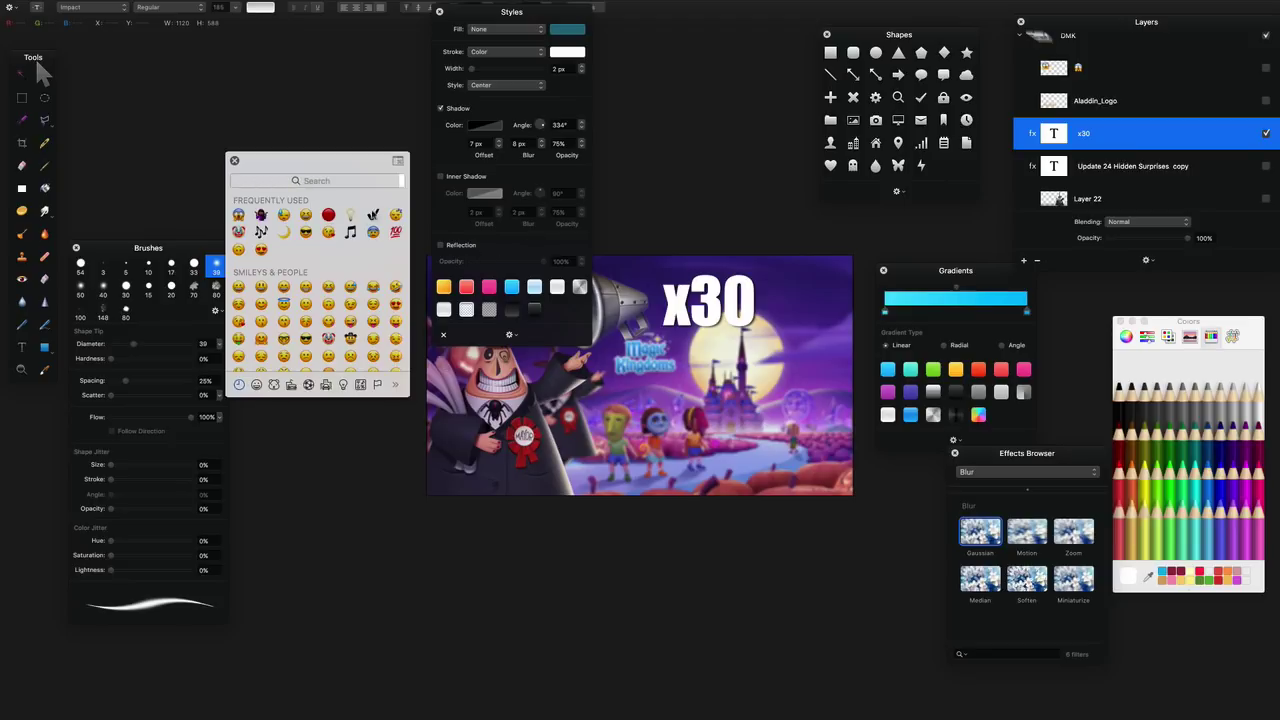
left_click(372, 214)
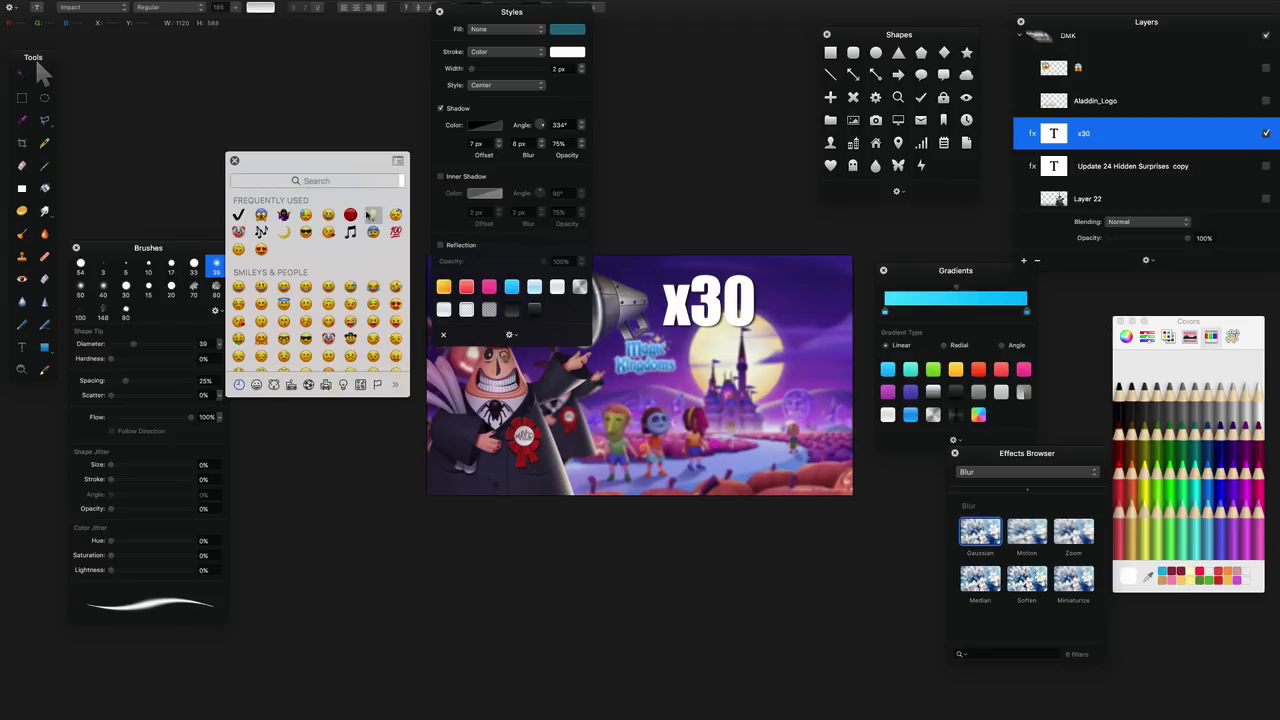
left_click(753, 306)
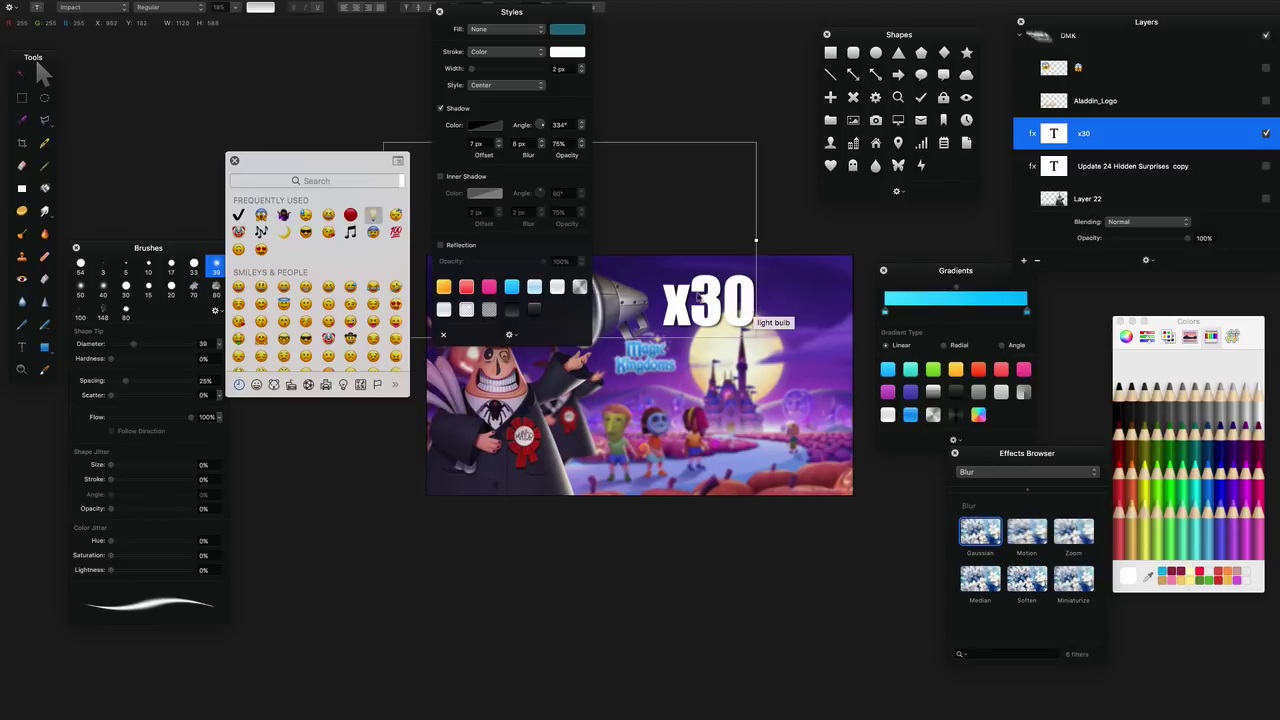
left_click(763, 298)
left_click(750, 302)
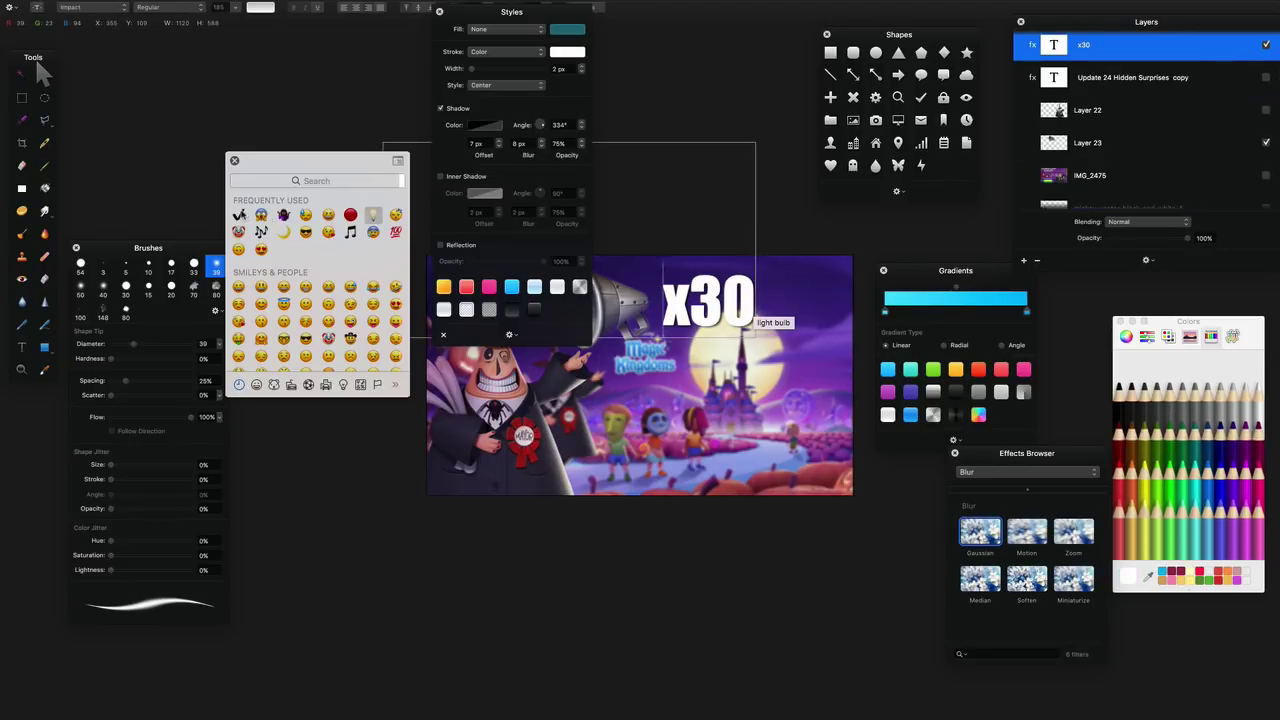
left_click_drag(755, 310, 756, 310)
left_click(234, 160)
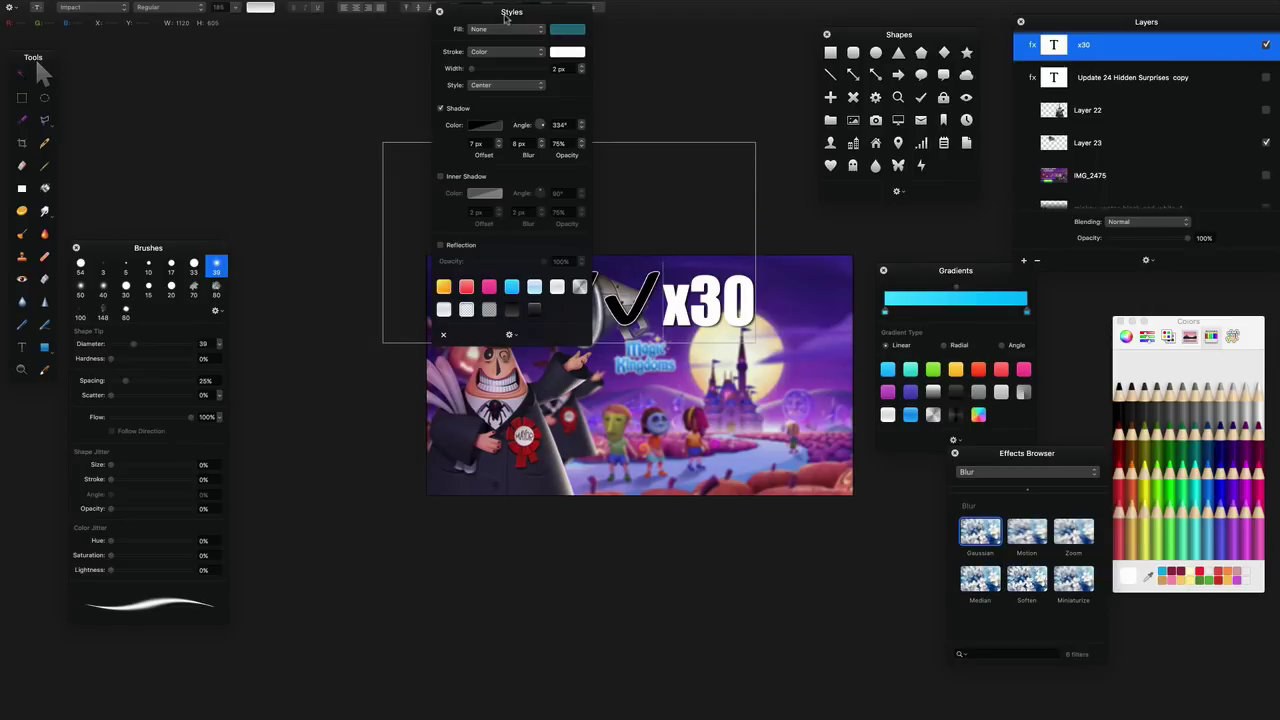
- Delete the extra check mark, put "x30" in front of the remaining one, and narrow the text box to about 473 px
left_click_drag(505, 18, 279, 376)
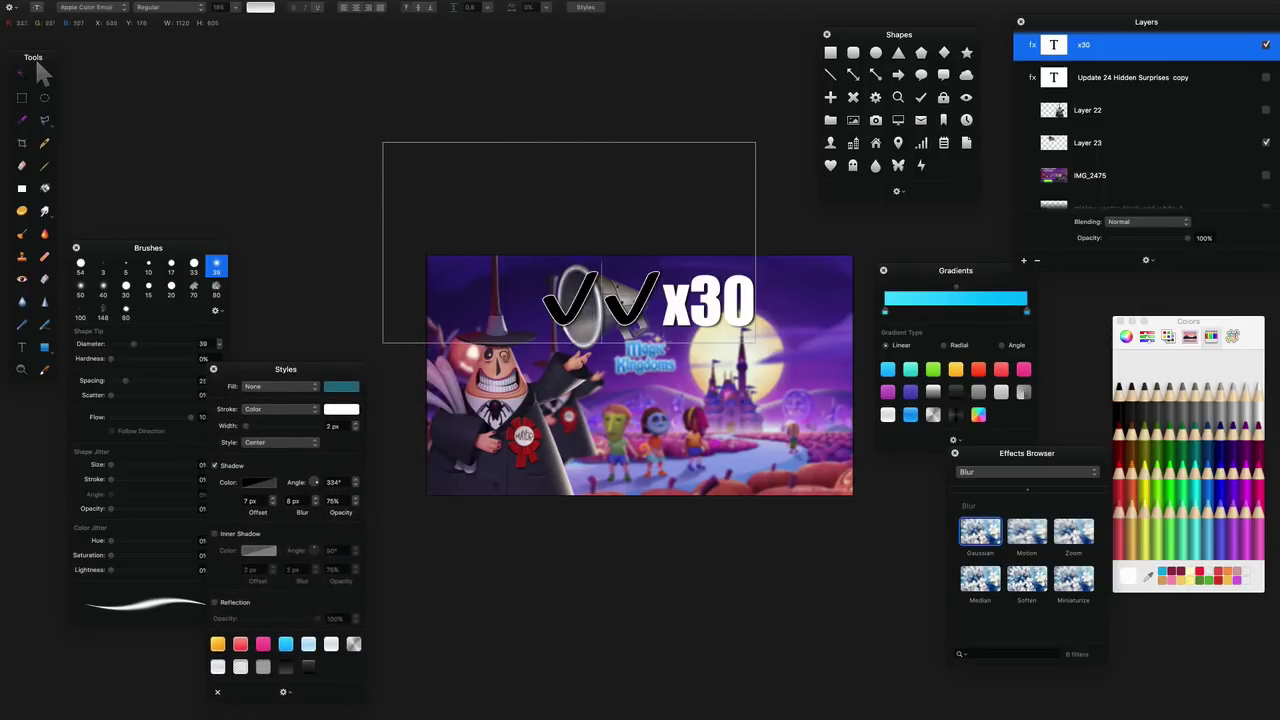
key("BackSpace")
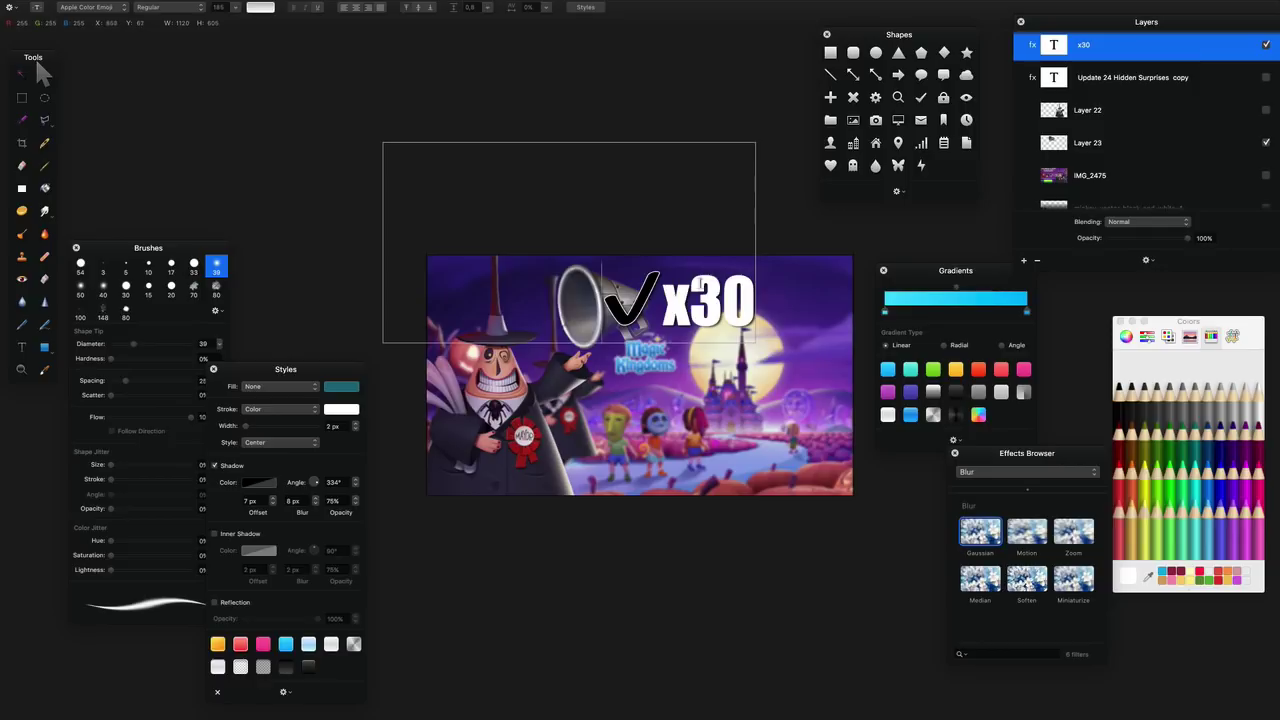
left_click_drag(660, 302, 748, 303)
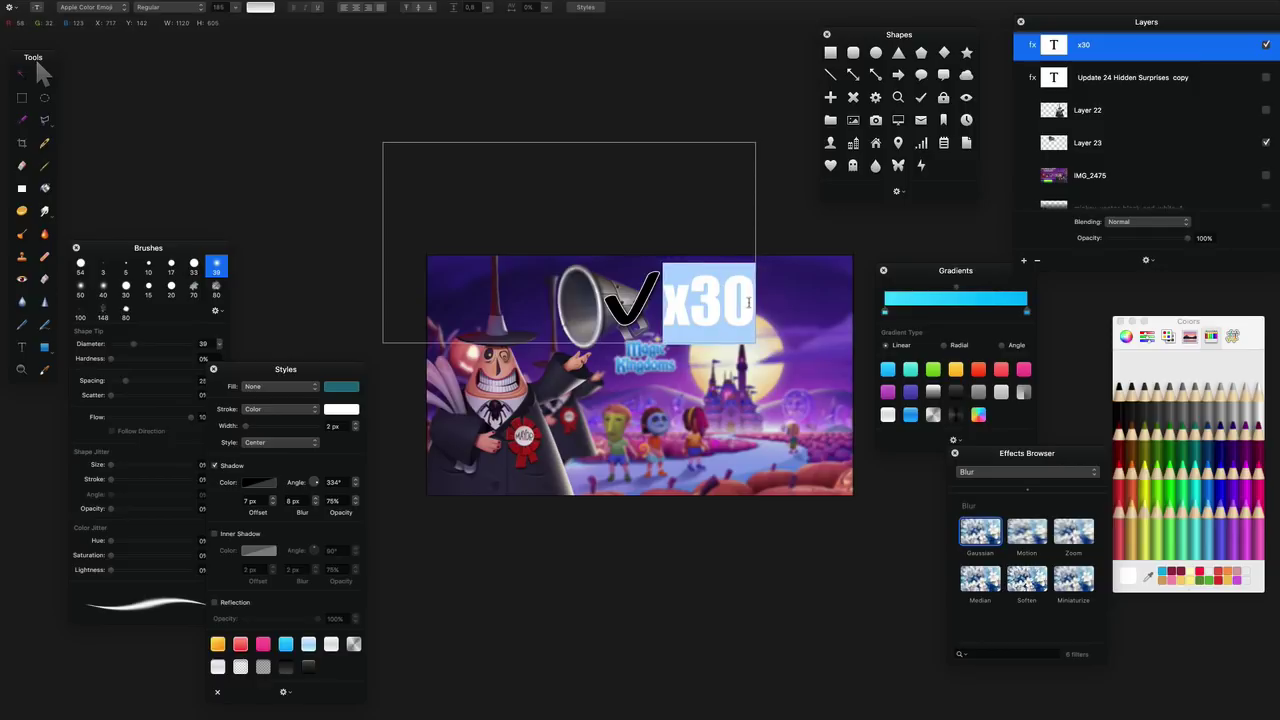
right_click(696, 304)
left_click(730, 344)
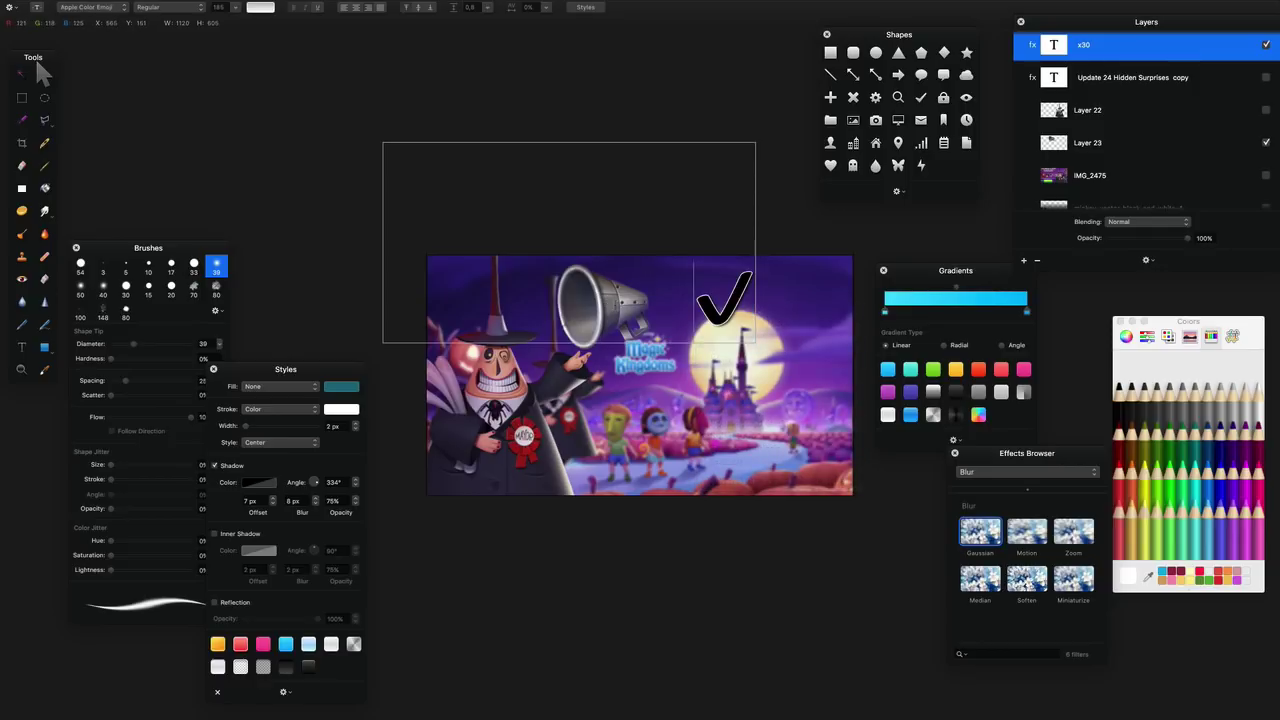
key("super+v")
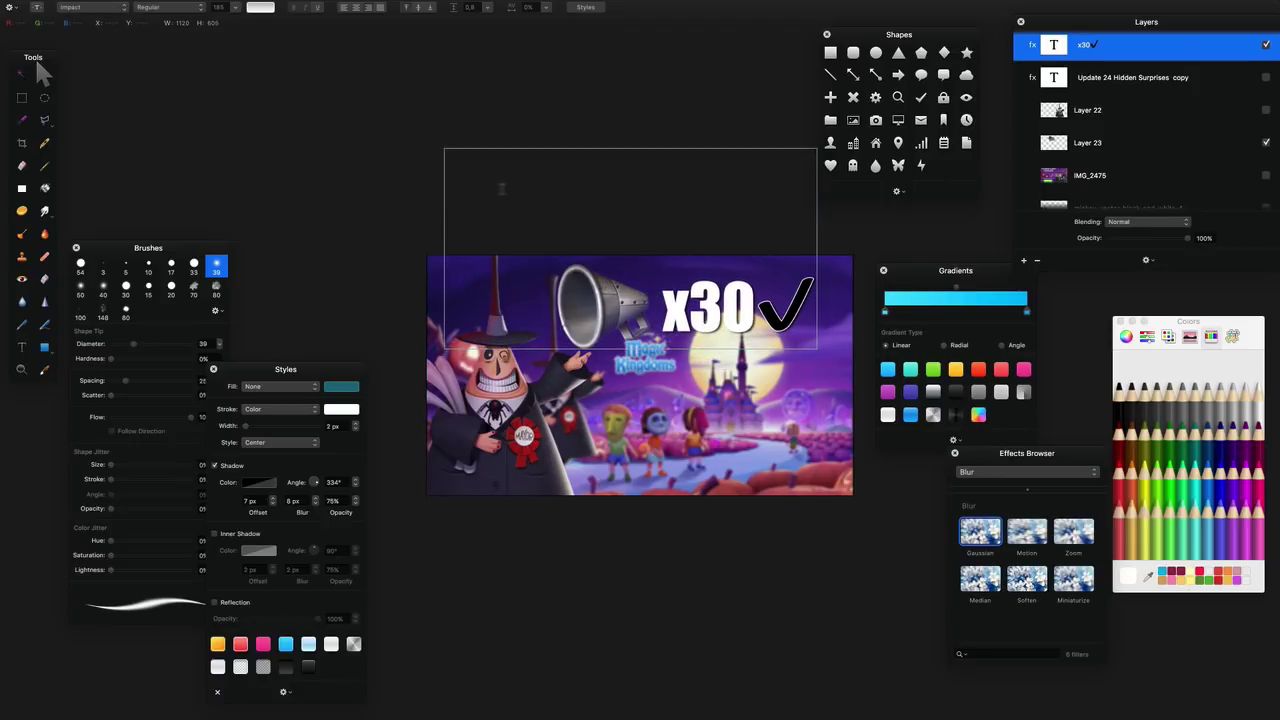
left_click_drag(444, 248, 660, 248)
- Add a shadow to the Layer 23 megaphone with an 8 px offset and 7 px blur
left_click(598, 325)
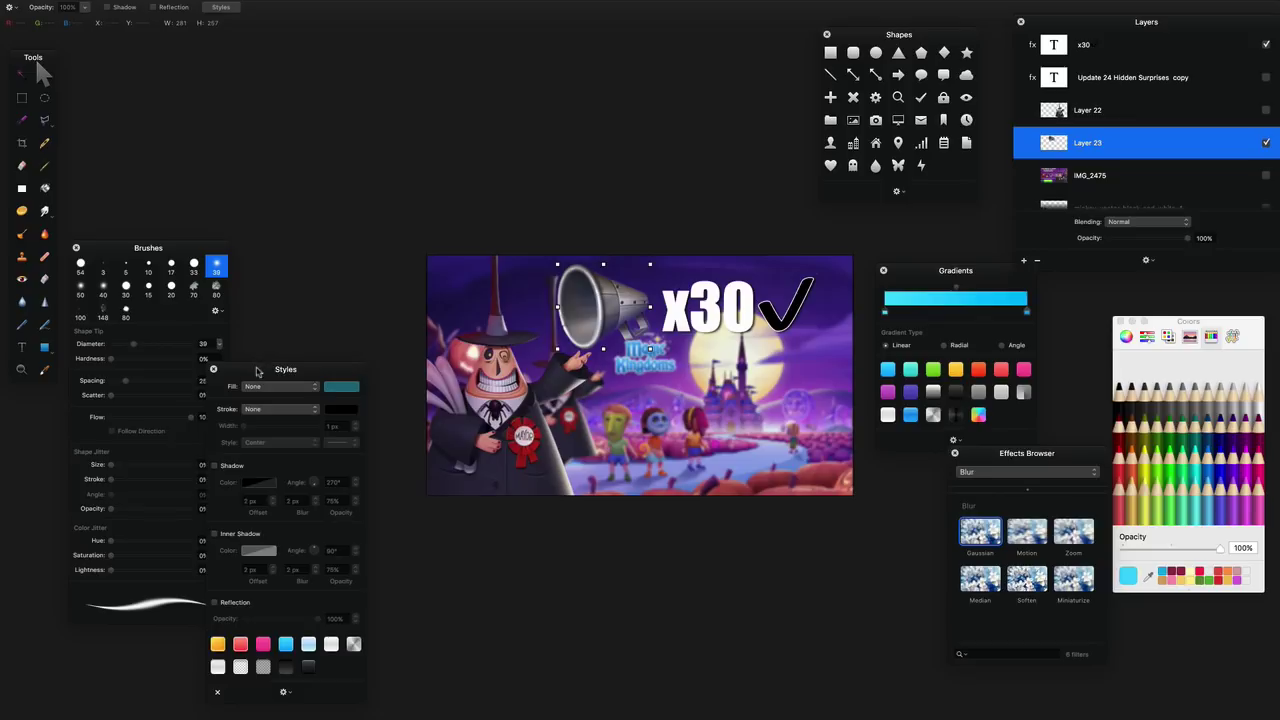
left_click_drag(257, 371, 279, 315)
left_click(237, 410)
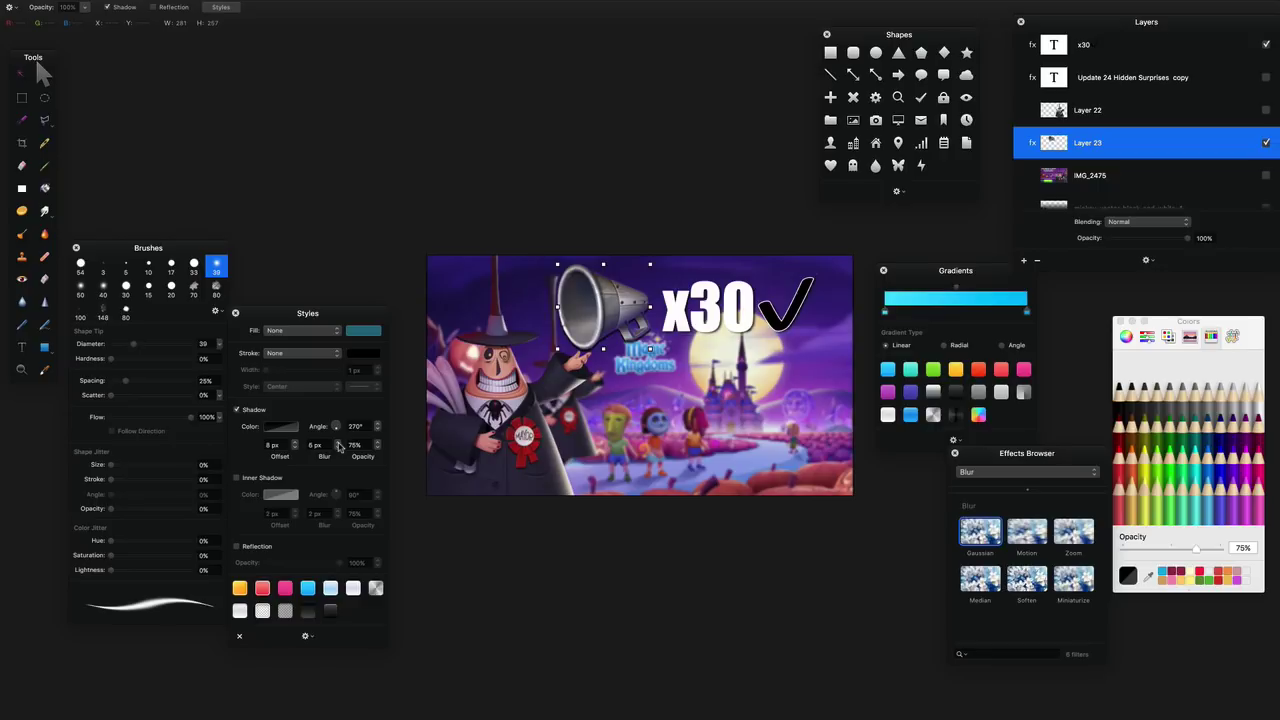
- Give the megaphone a white colour stroke 8 px wide
left_click(275, 355)
left_click(278, 368)
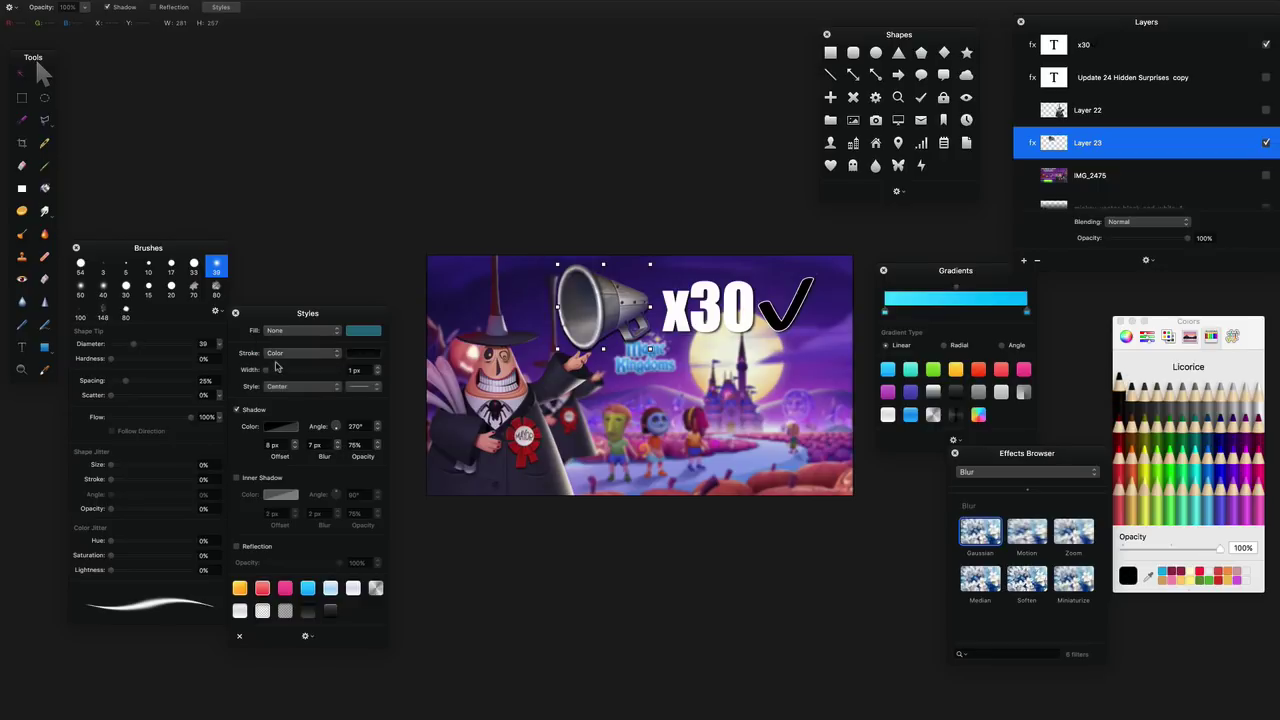
left_click(370, 355)
left_click(370, 355)
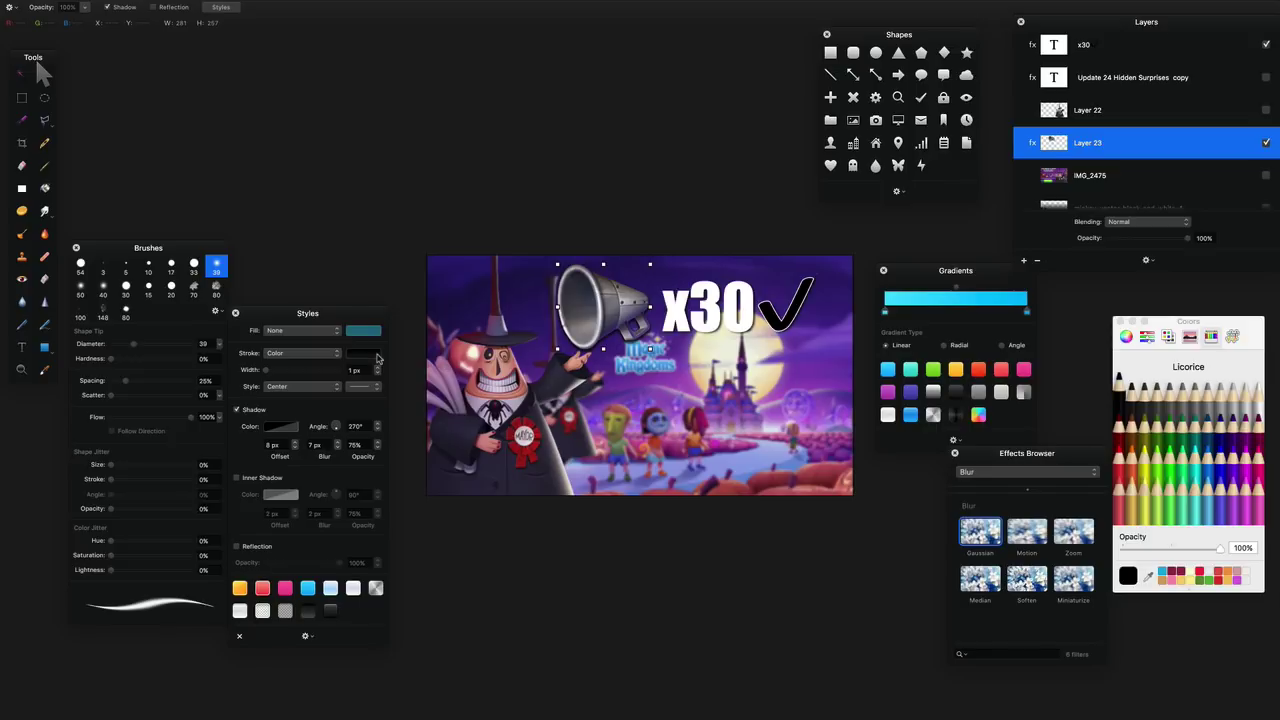
left_click(1261, 392)
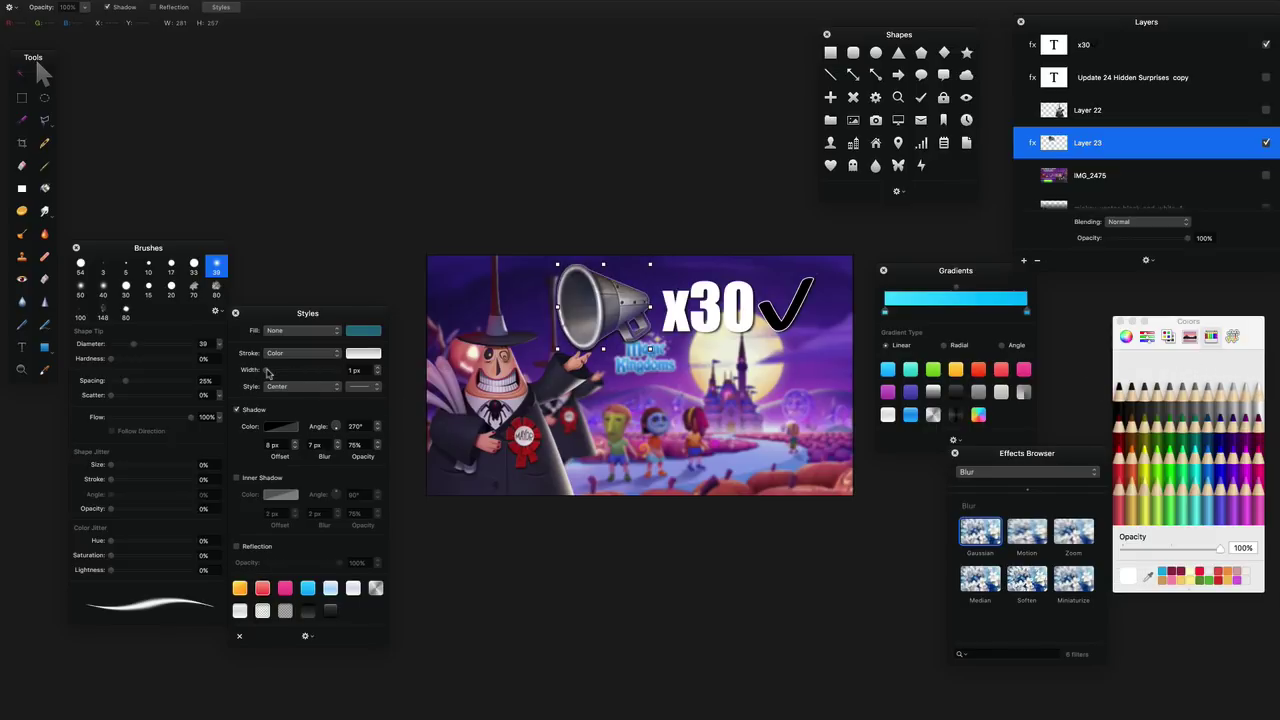
left_click_drag(268, 372, 277, 374)
- Move the x30 text to the lower right of the canvas and place the megaphone just left of it
left_click_drag(725, 314, 749, 349)
left_click_drag(607, 321, 641, 367)
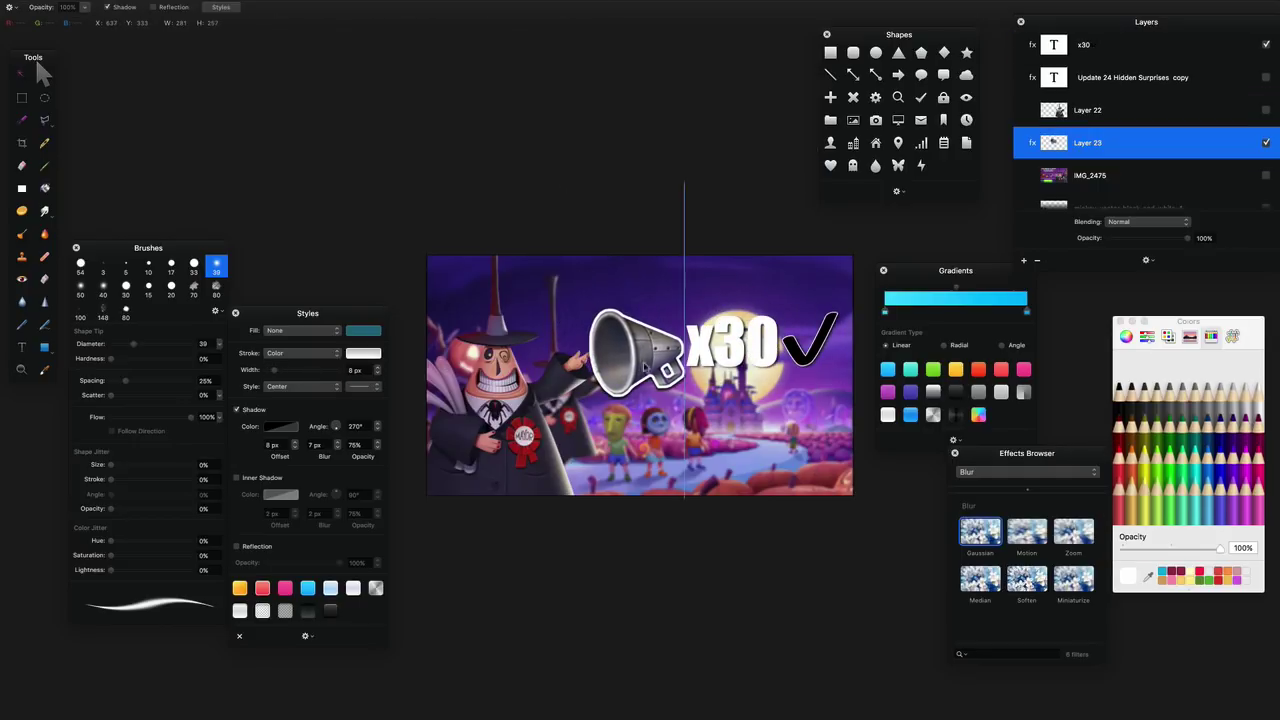
left_click_drag(726, 349, 753, 432)
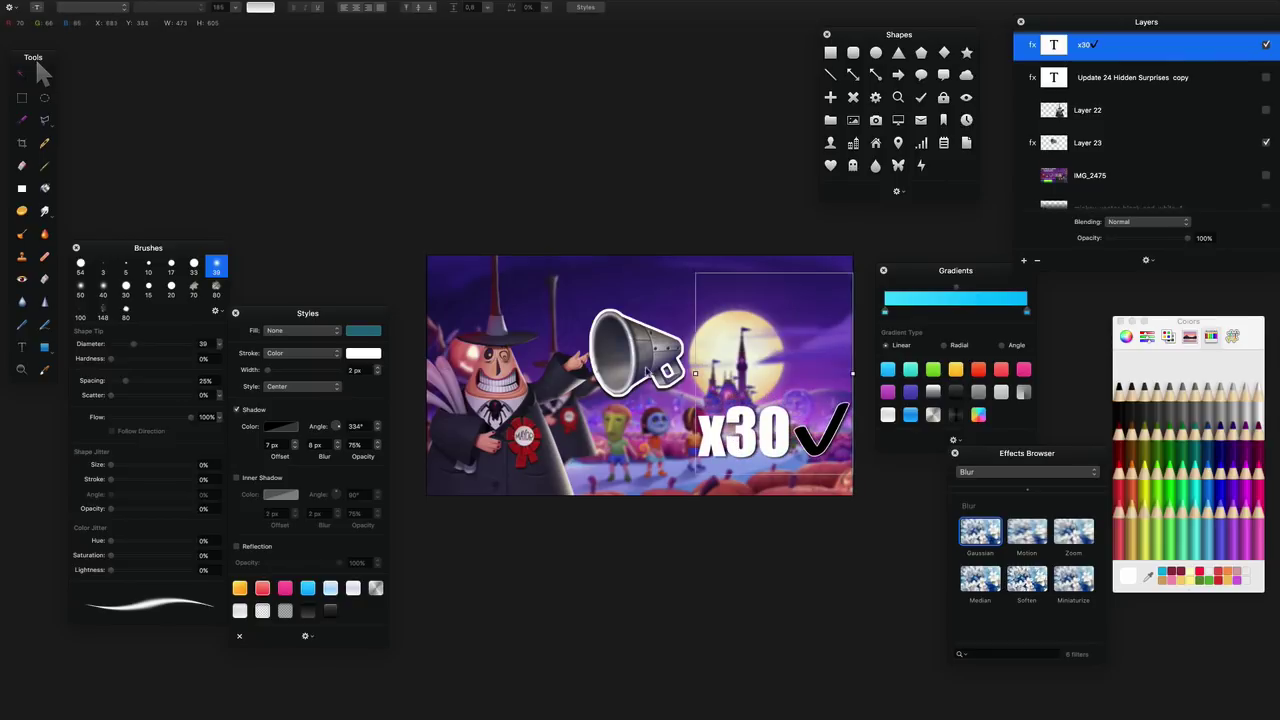
left_click_drag(646, 374, 667, 450)
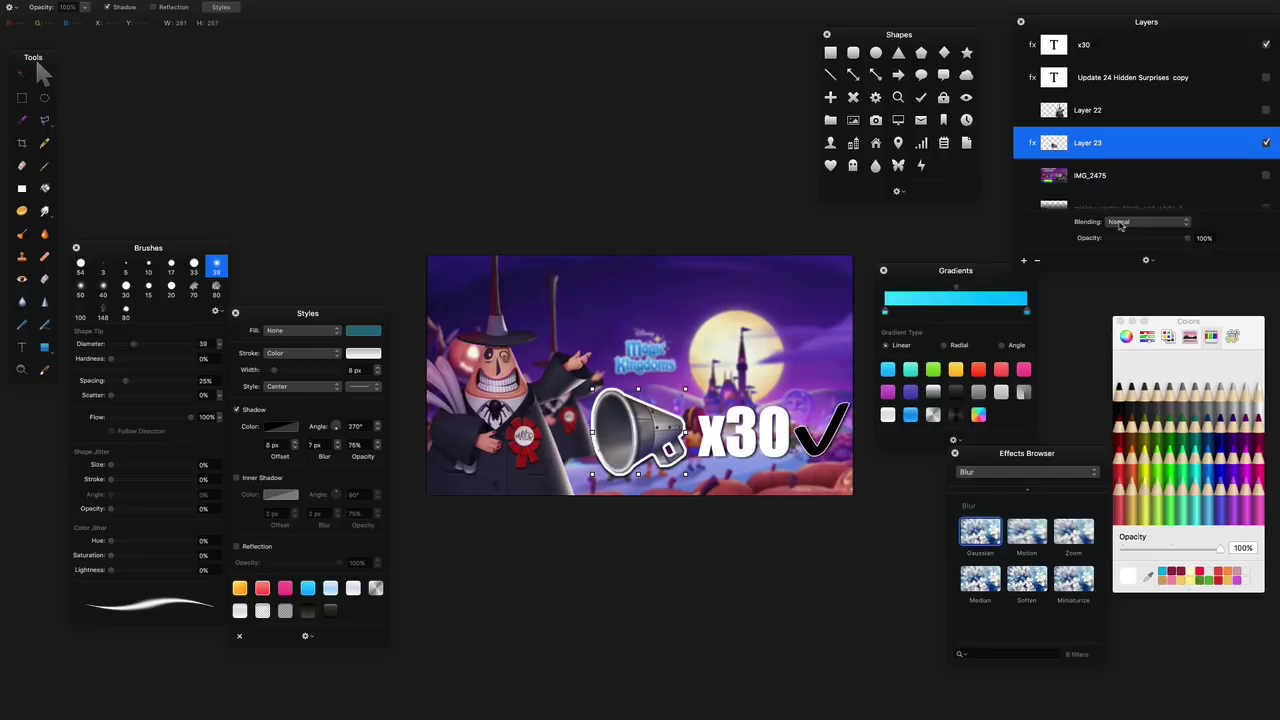
- Show the Update 24 Hidden Surprises copy text layer and replace its text with "Feature Characters Unlocked!"
left_click(1266, 77)
left_click(1240, 77)
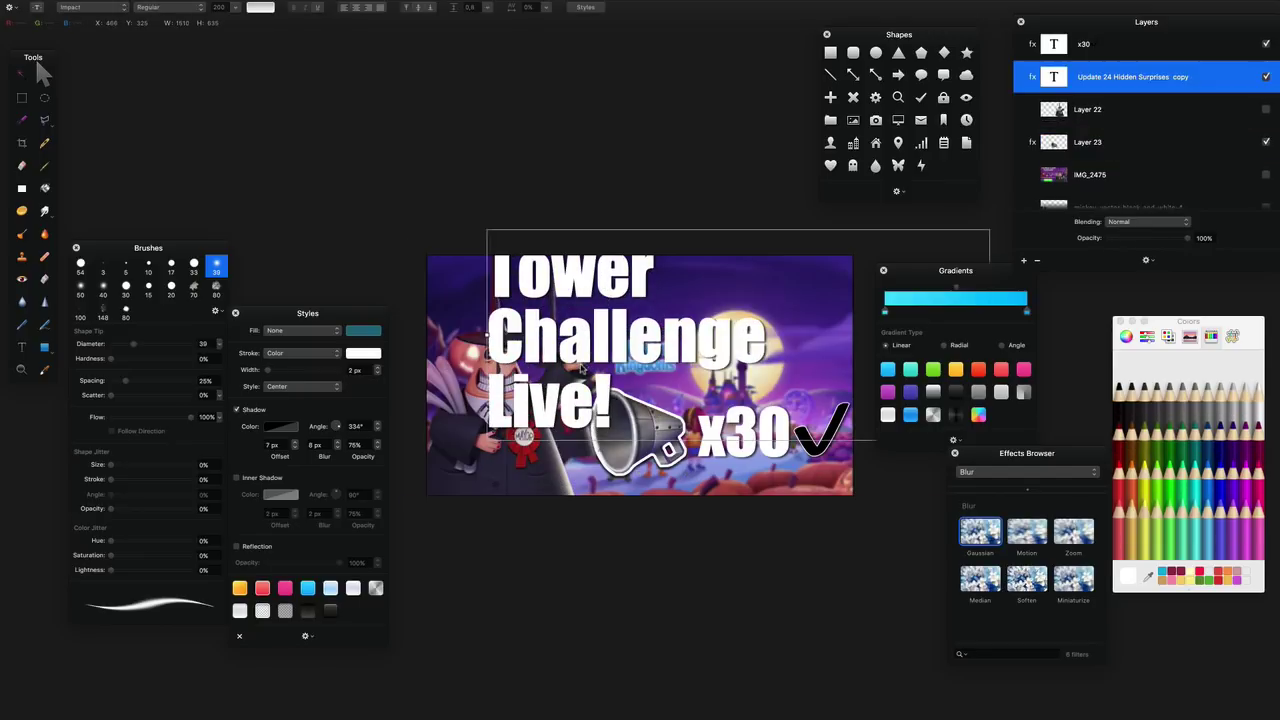
double_click(565, 398)
type("P")
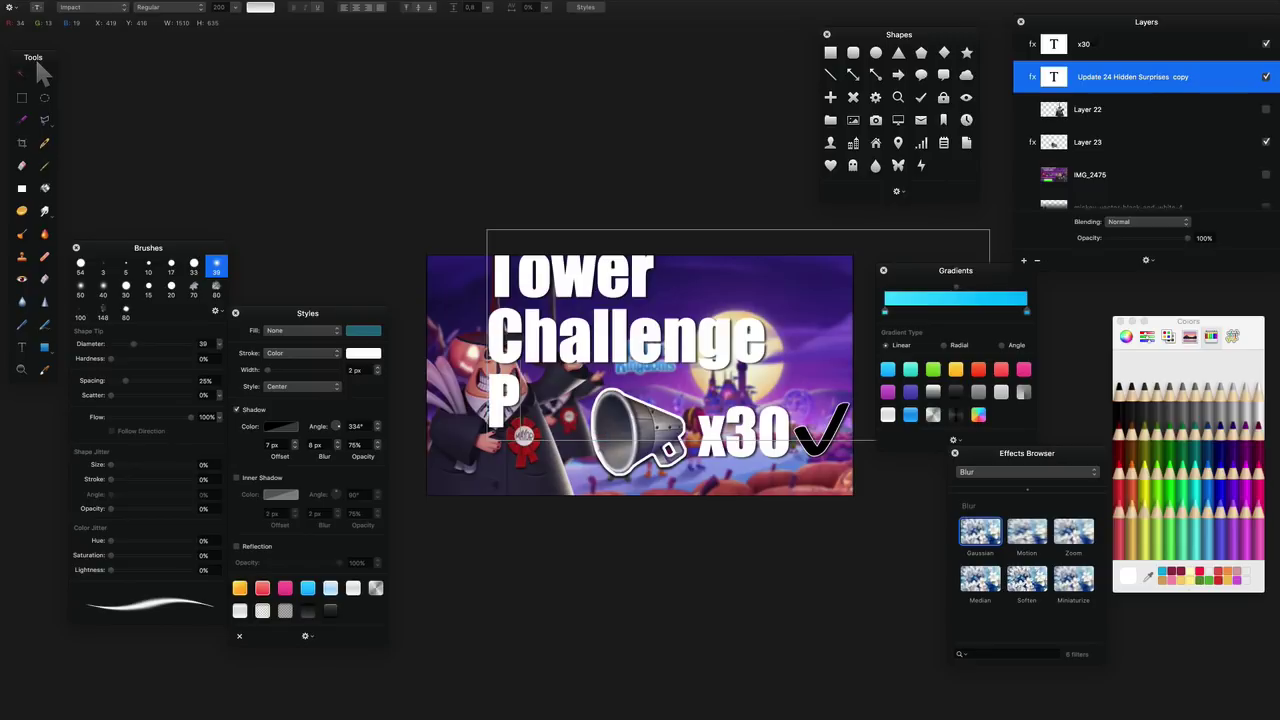
key("BackSpace")
key("ctrl+a")
key("BackSpace")
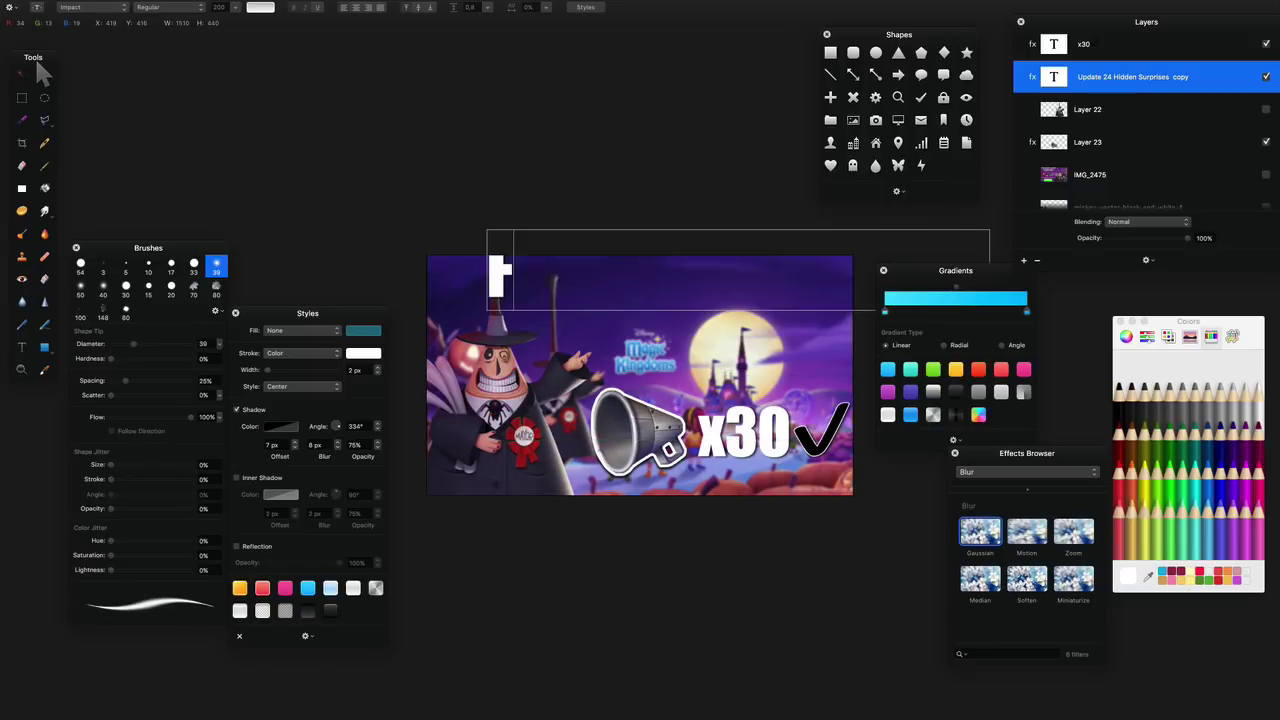
type("Feature Chara")
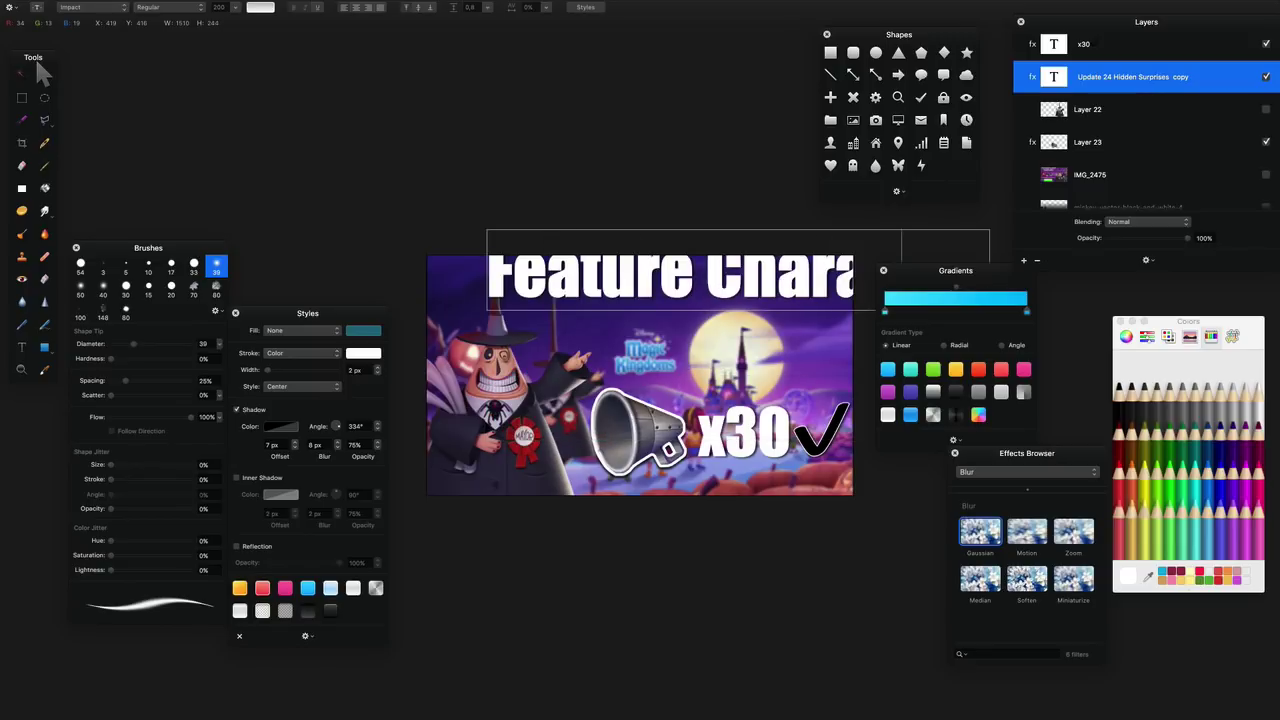
type("cters Unlo")
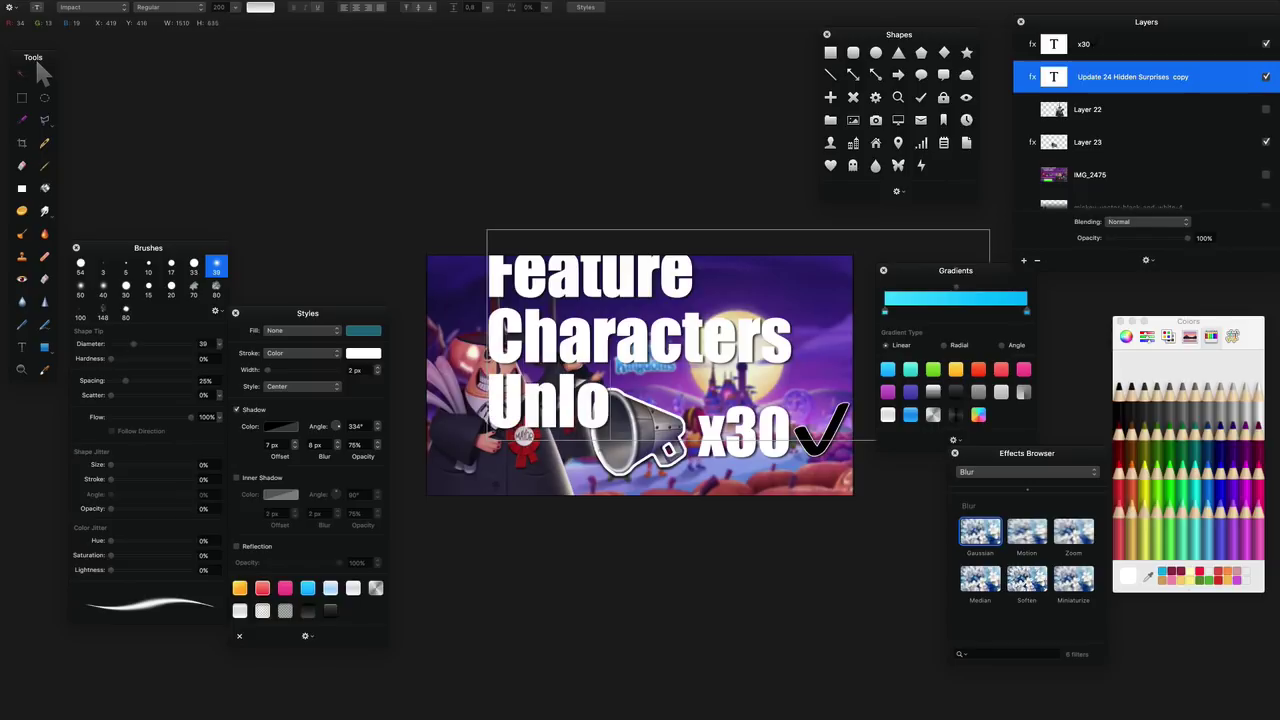
type("cked!")
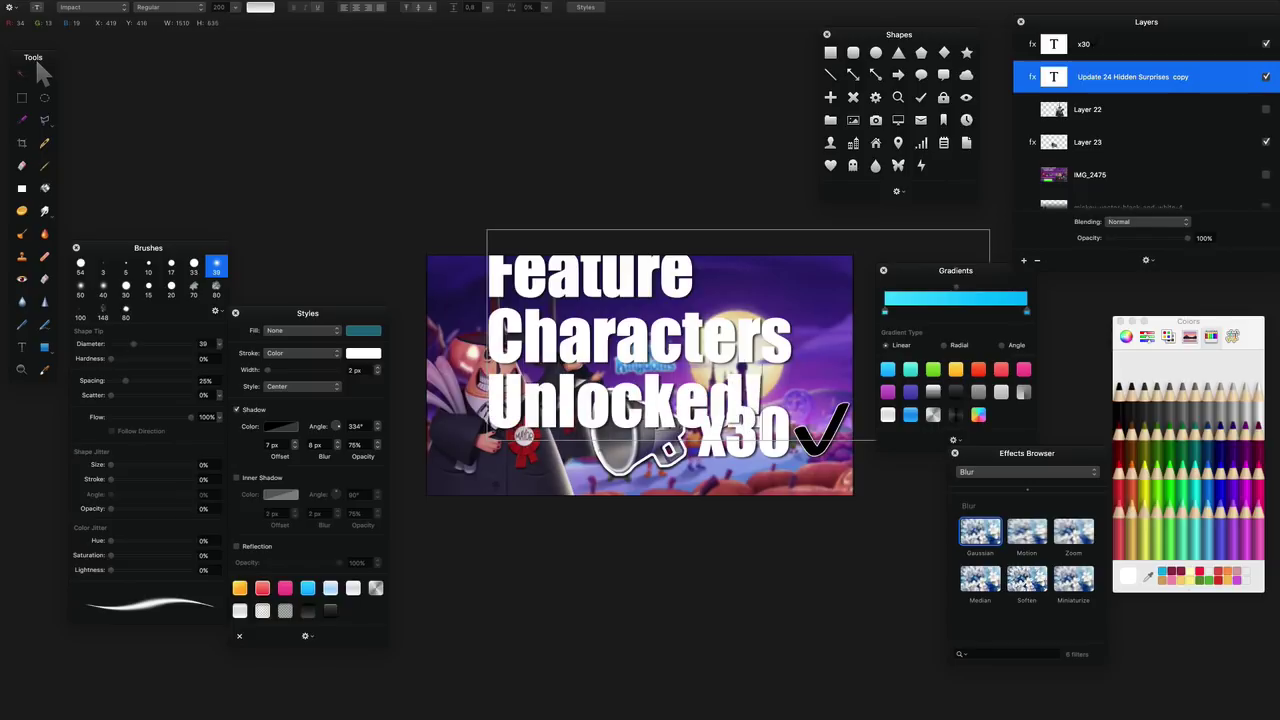
- Right-align the title text along the canvas's right edge and move the x30 check mark text above it, near the canvas's upper edge
left_click_drag(628, 284, 625, 328)
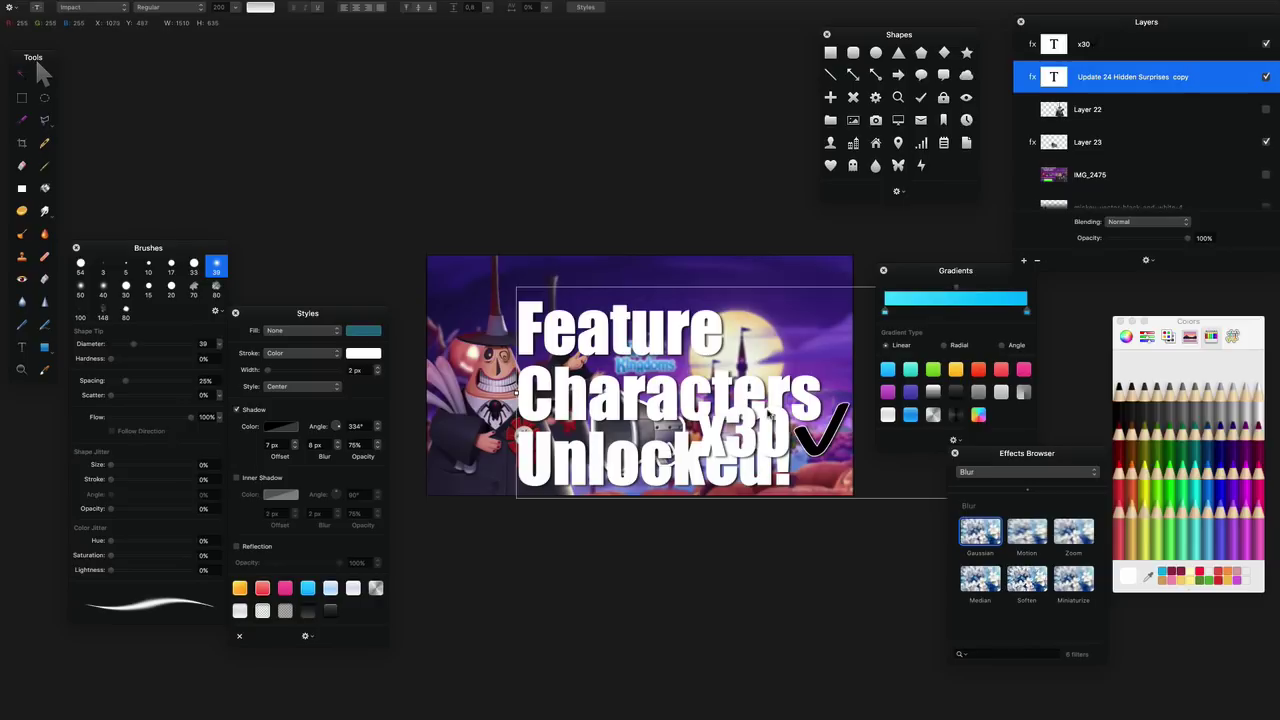
left_click(367, 8)
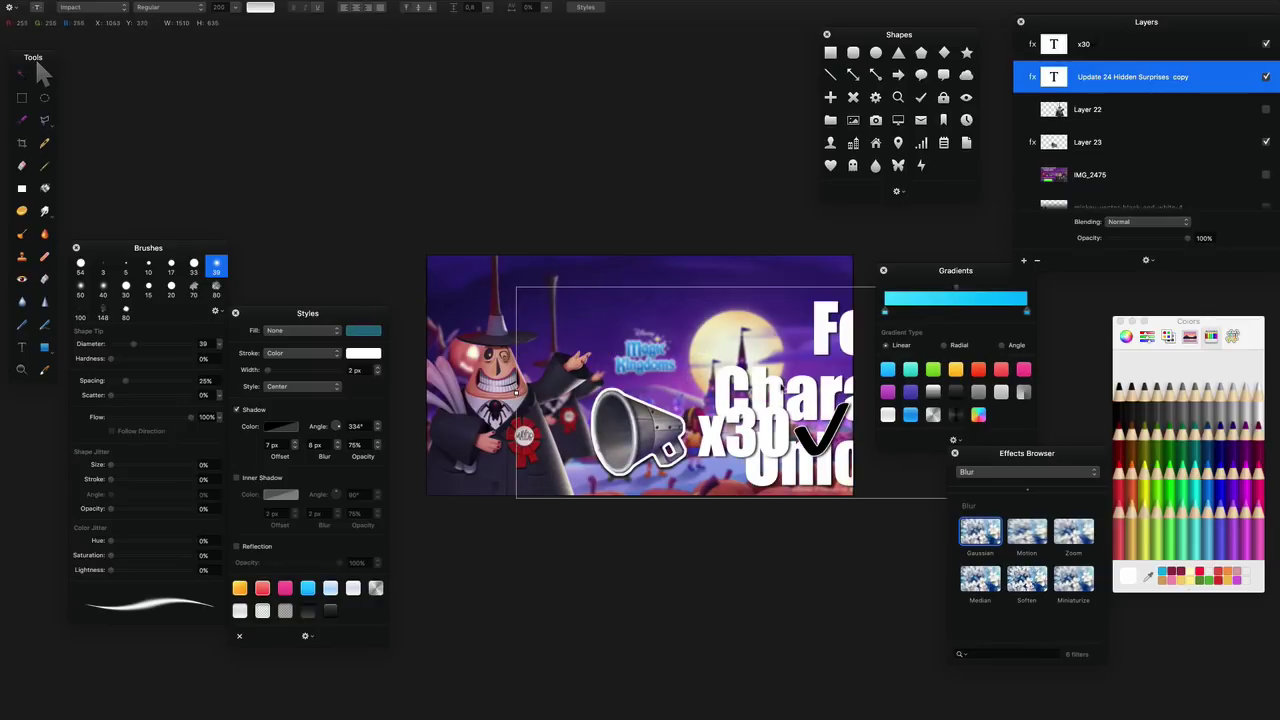
left_click_drag(778, 378, 599, 241)
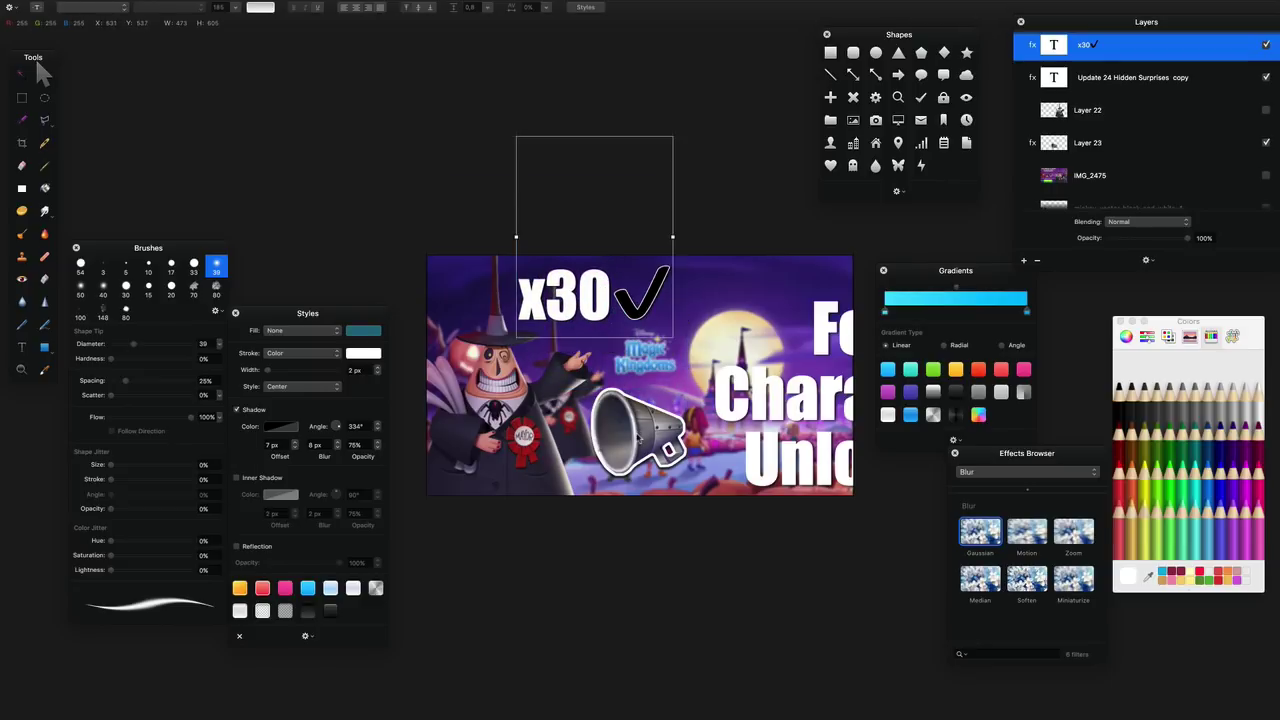
left_click_drag(637, 439, 461, 449)
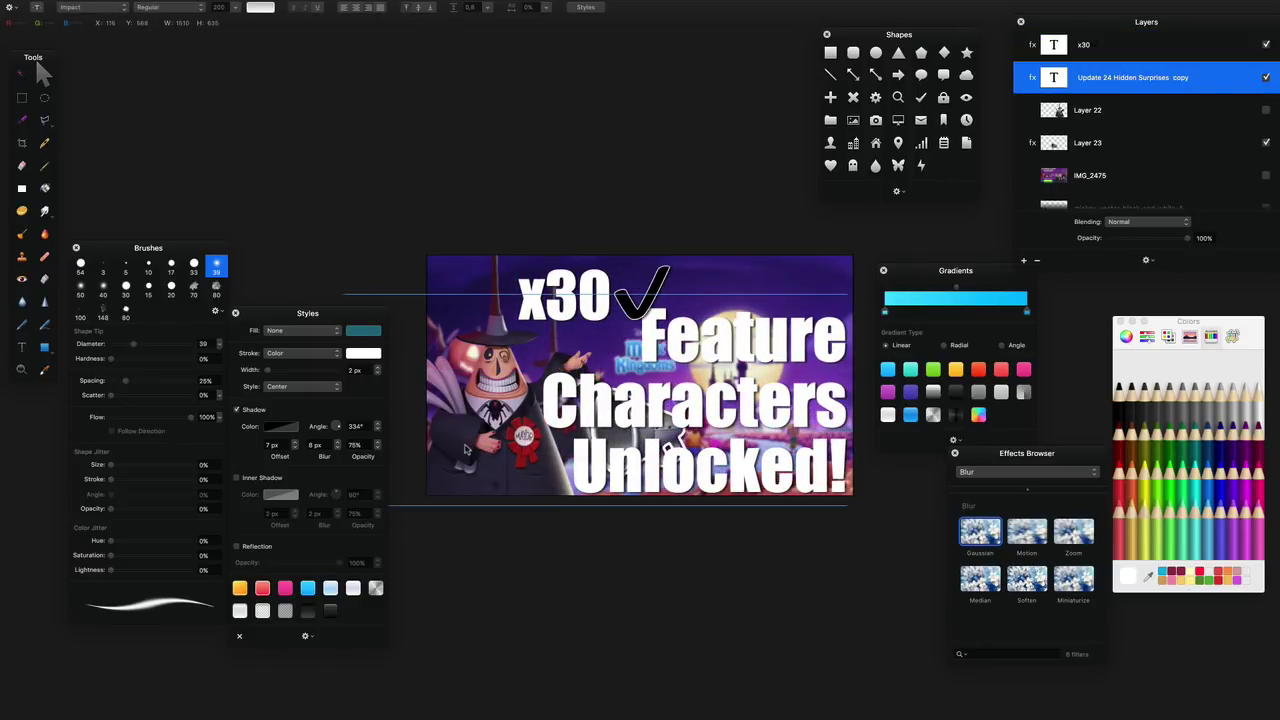
- Change "Feature" to "Featured" in the title text
double_click(839, 343)
type("d")
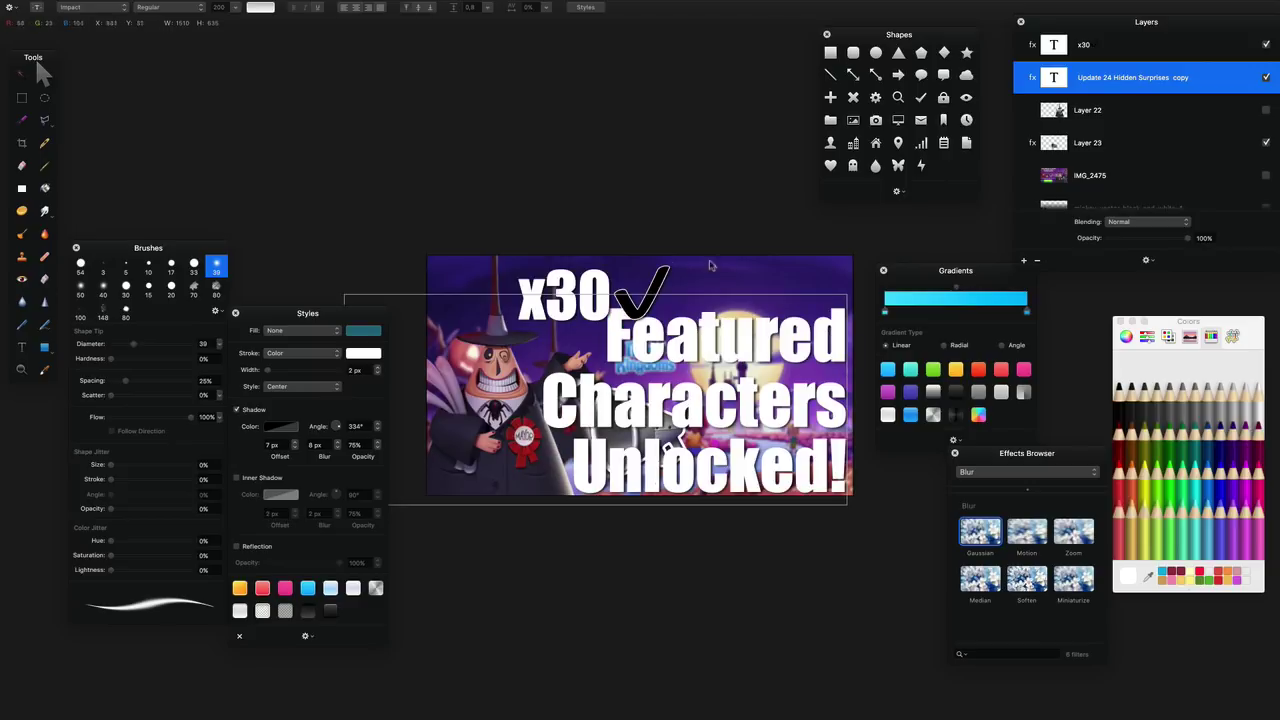
left_click(723, 225)
- Move the title text down past the canvas's lower edge and place the megaphone at the top, right of the check mark
left_click_drag(649, 427, 699, 513)
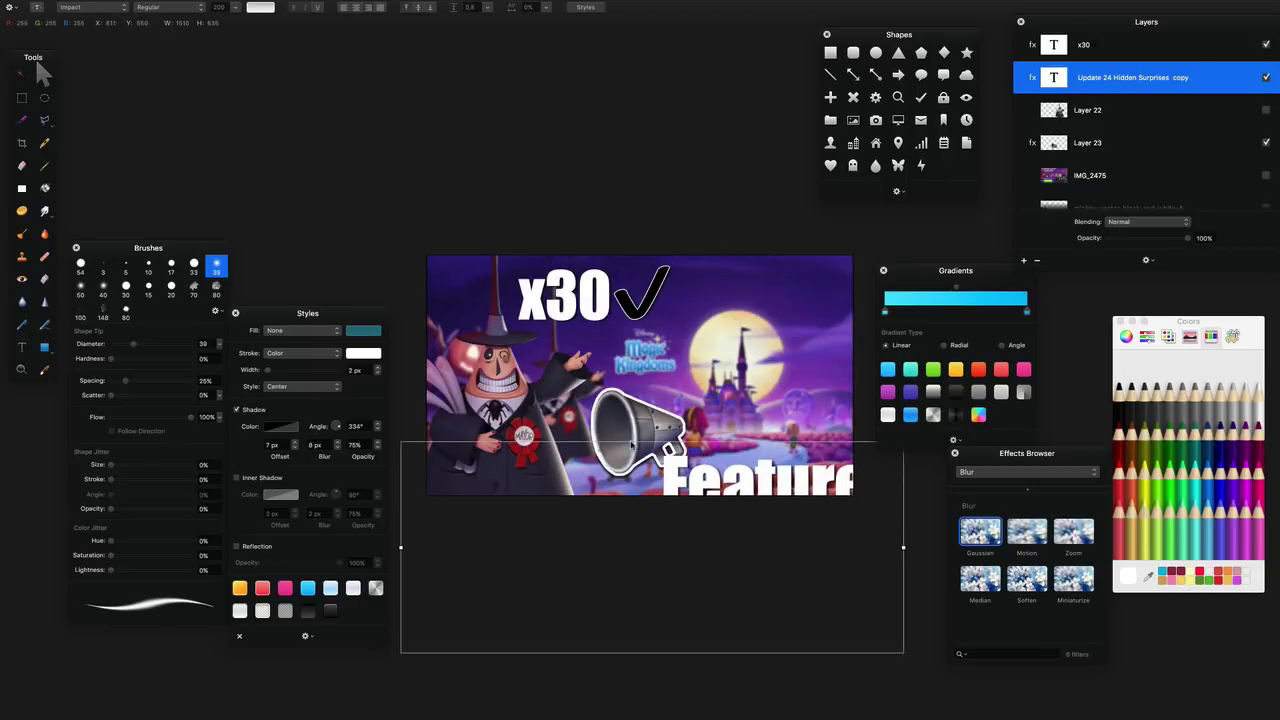
left_click_drag(632, 440, 710, 300)
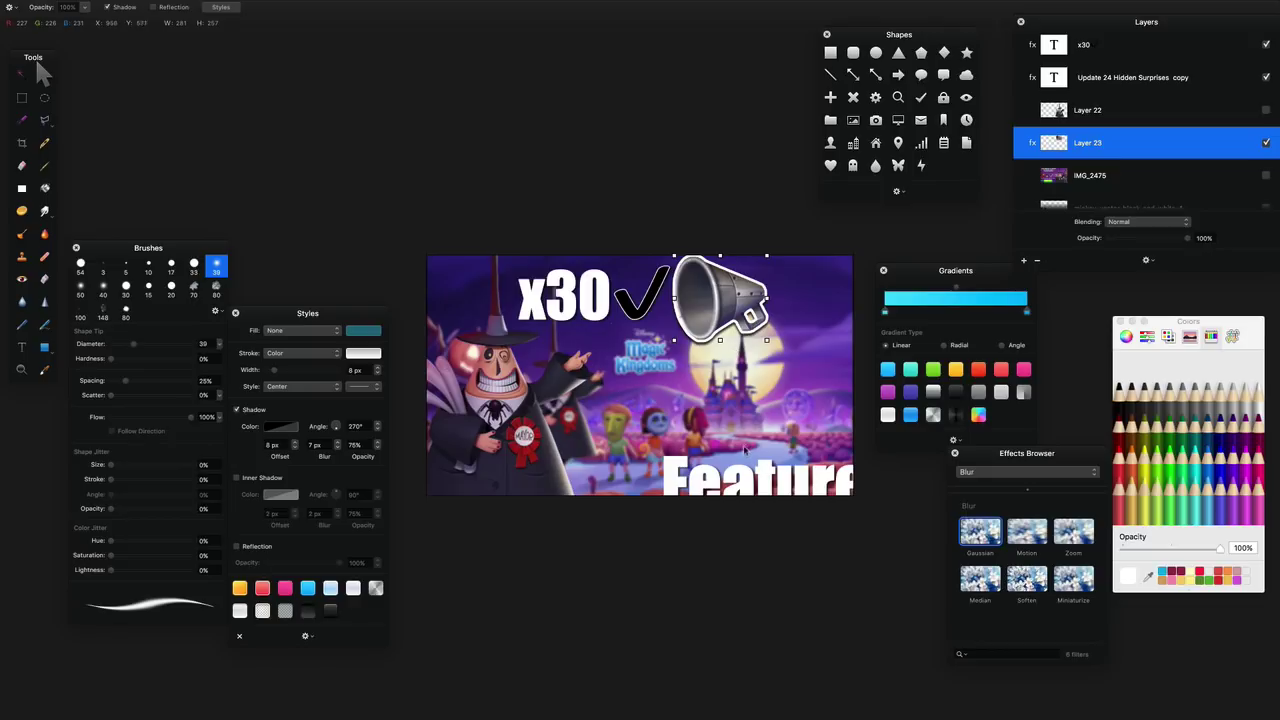
- Move the title text up, set its font size to 150, and place it as three lines in the canvas's lower-right area
left_click_drag(742, 470, 691, 320)
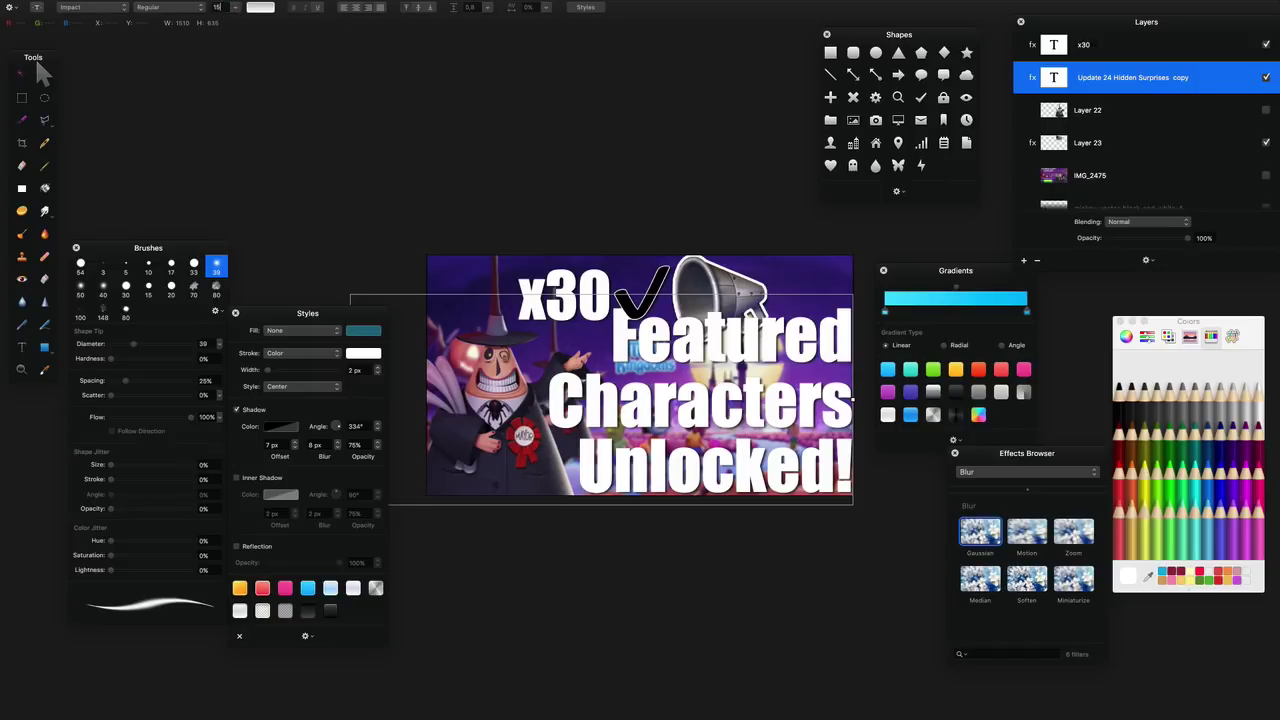
key("Return")
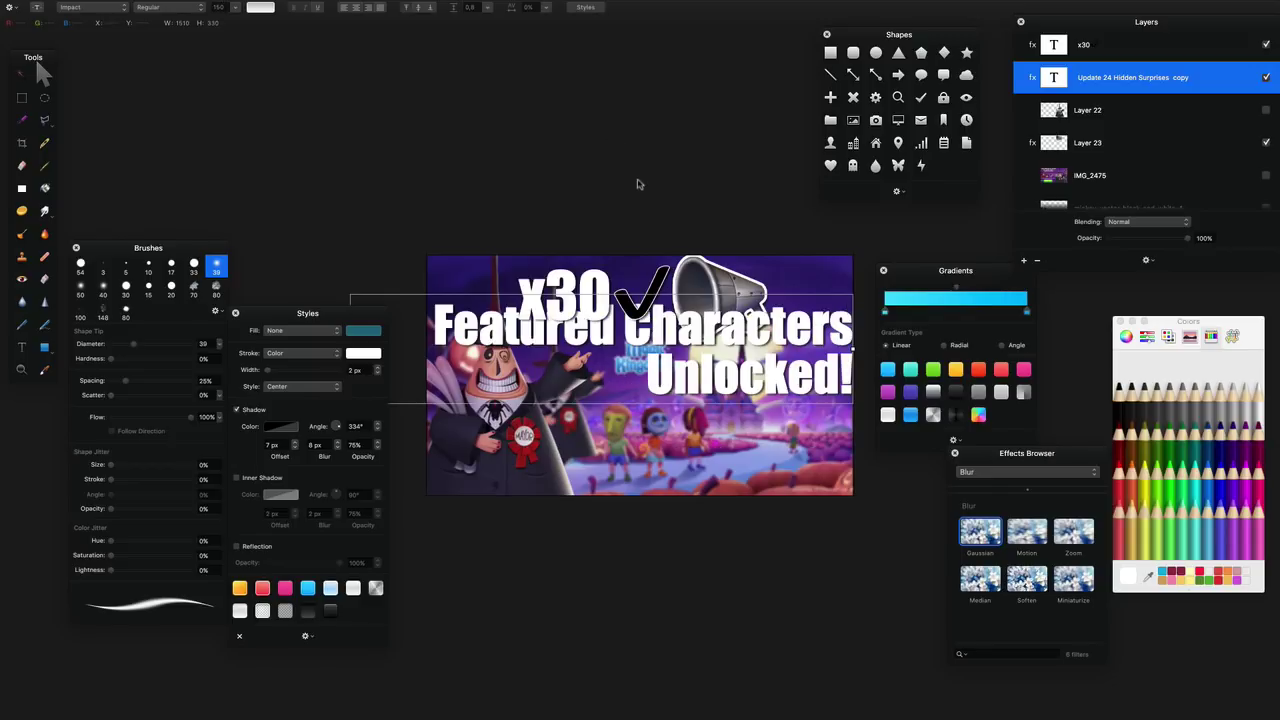
left_click(660, 150)
left_click(632, 341)
left_click_drag(679, 369, 671, 405)
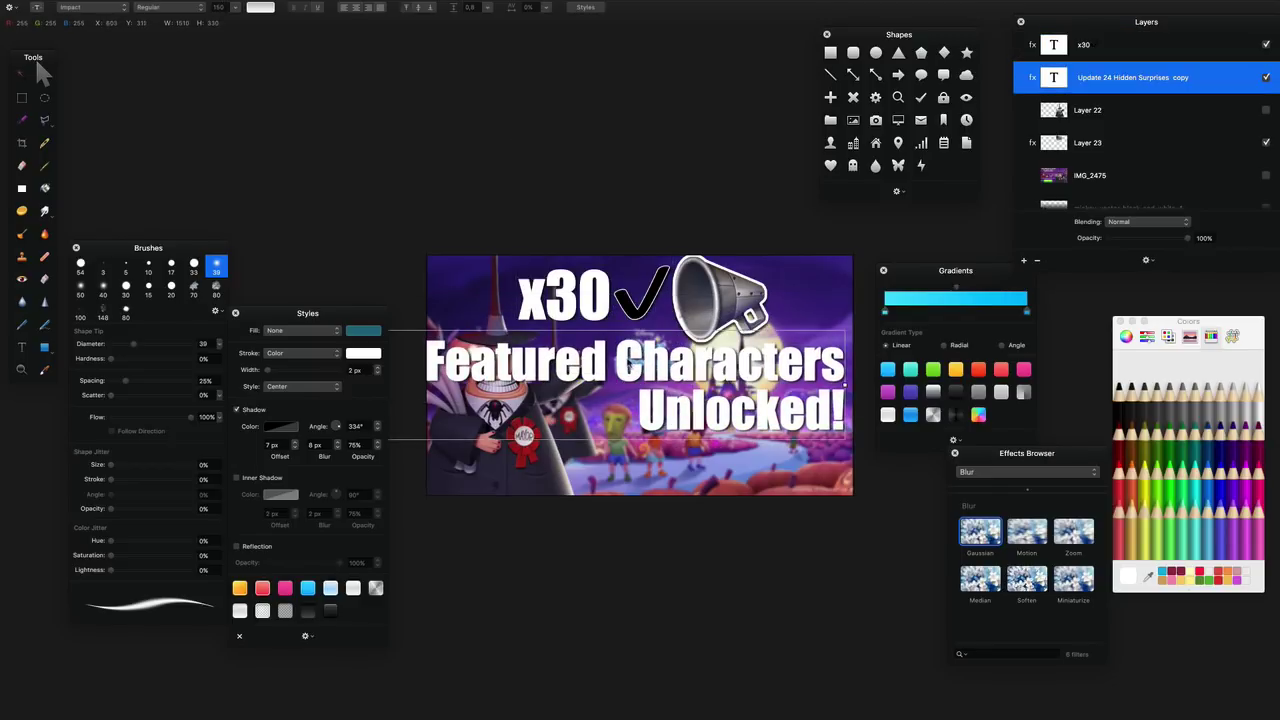
key("super+z")
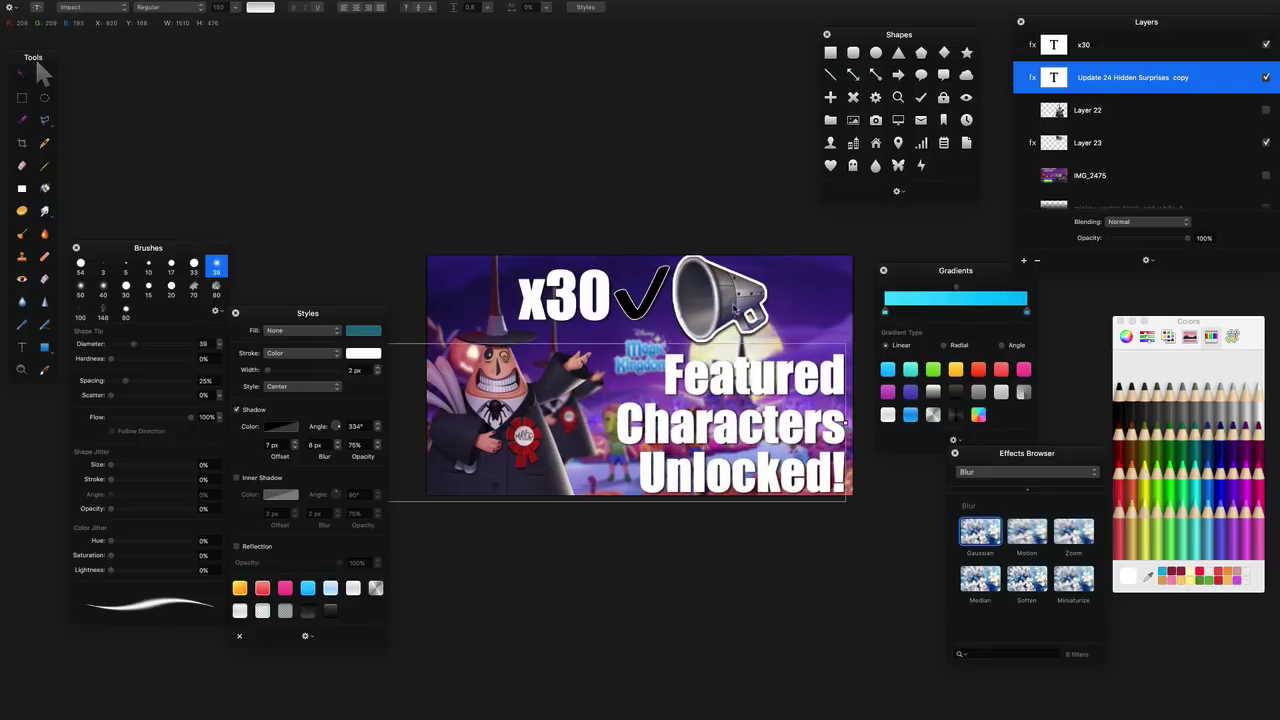
- Rearrange the row above the title so the megaphone sits left of the x30 check mark text, near the canvas's upper edge
left_click_drag(733, 305, 788, 298)
left_click_drag(645, 300, 775, 298)
left_click(735, 416)
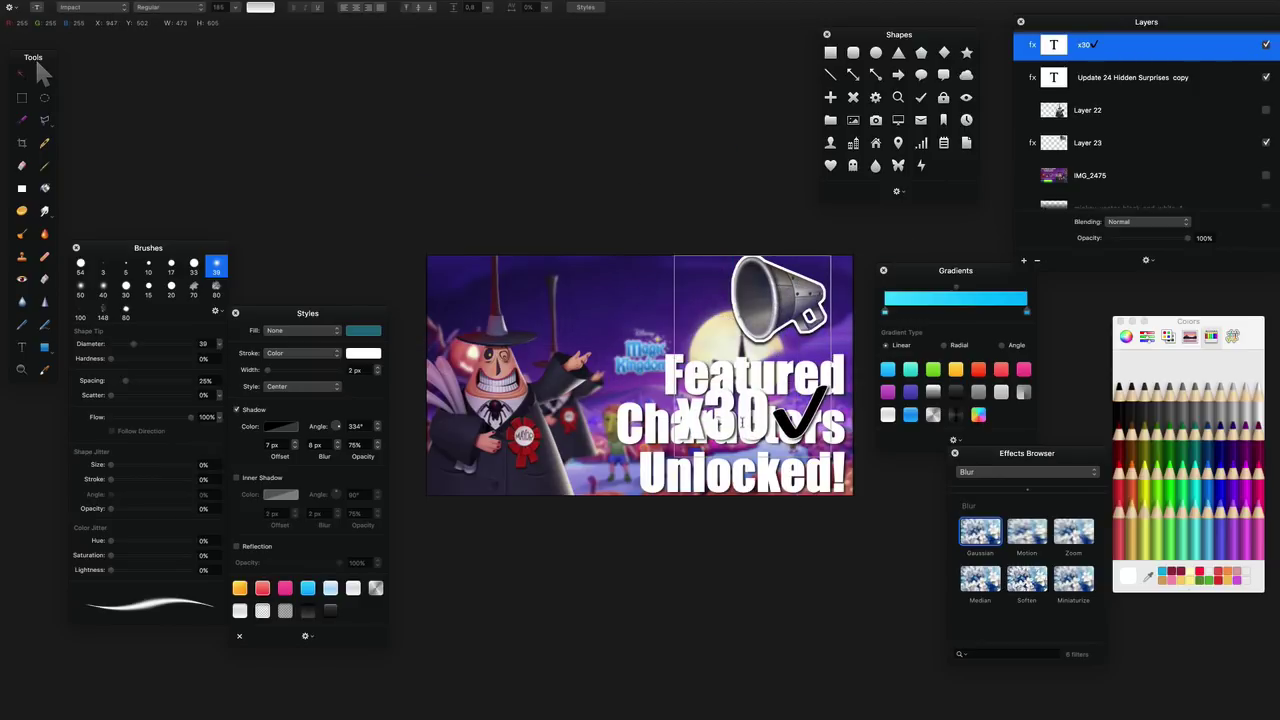
left_click(671, 319)
left_click_drag(743, 395, 583, 455)
left_click_drag(786, 306, 614, 311)
left_click_drag(590, 475, 762, 295)
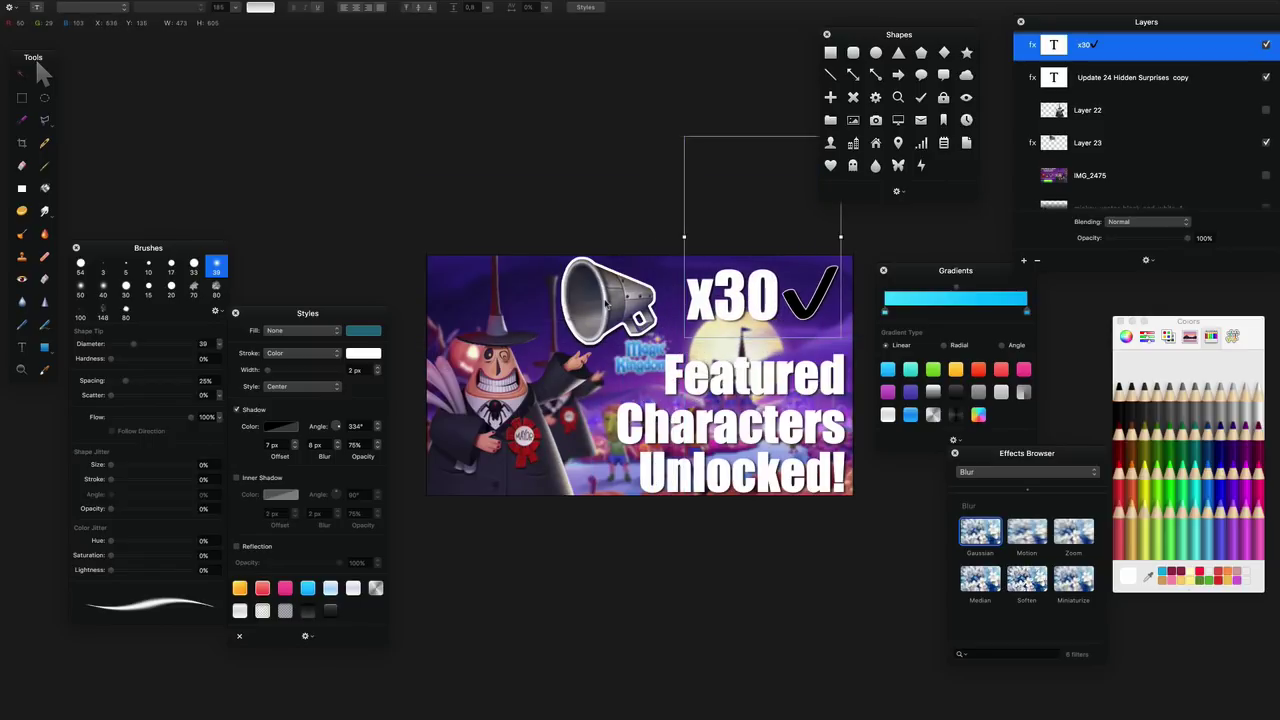
left_click_drag(607, 302, 619, 299)
left_click_drag(731, 301, 730, 307)
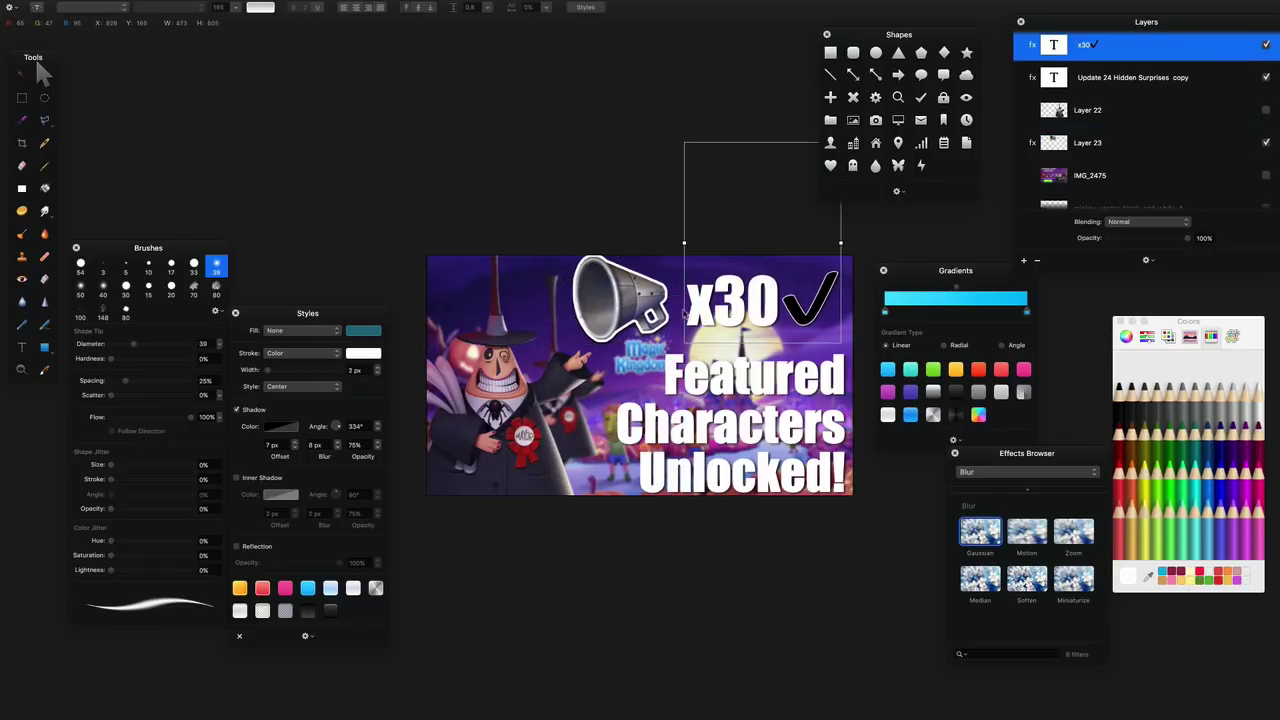
- Hide Layer 21, the large foreground character on the canvas's left side
left_click(844, 423)
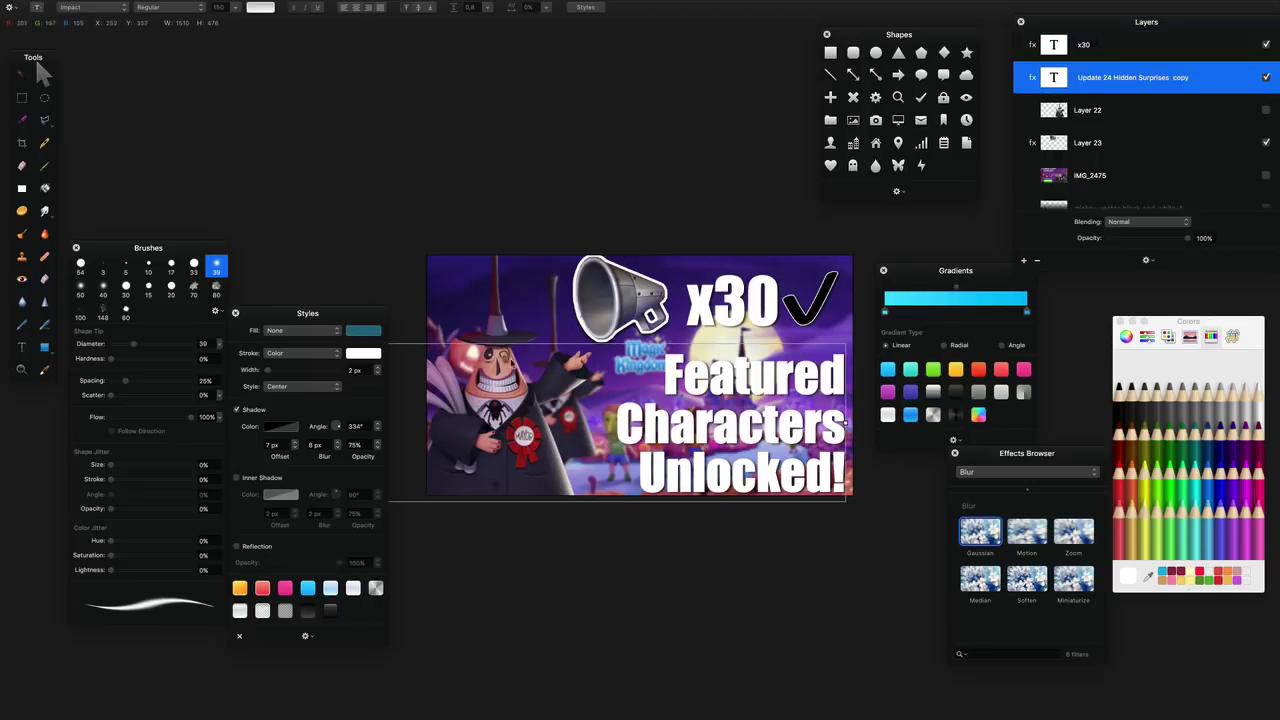
left_click(502, 318)
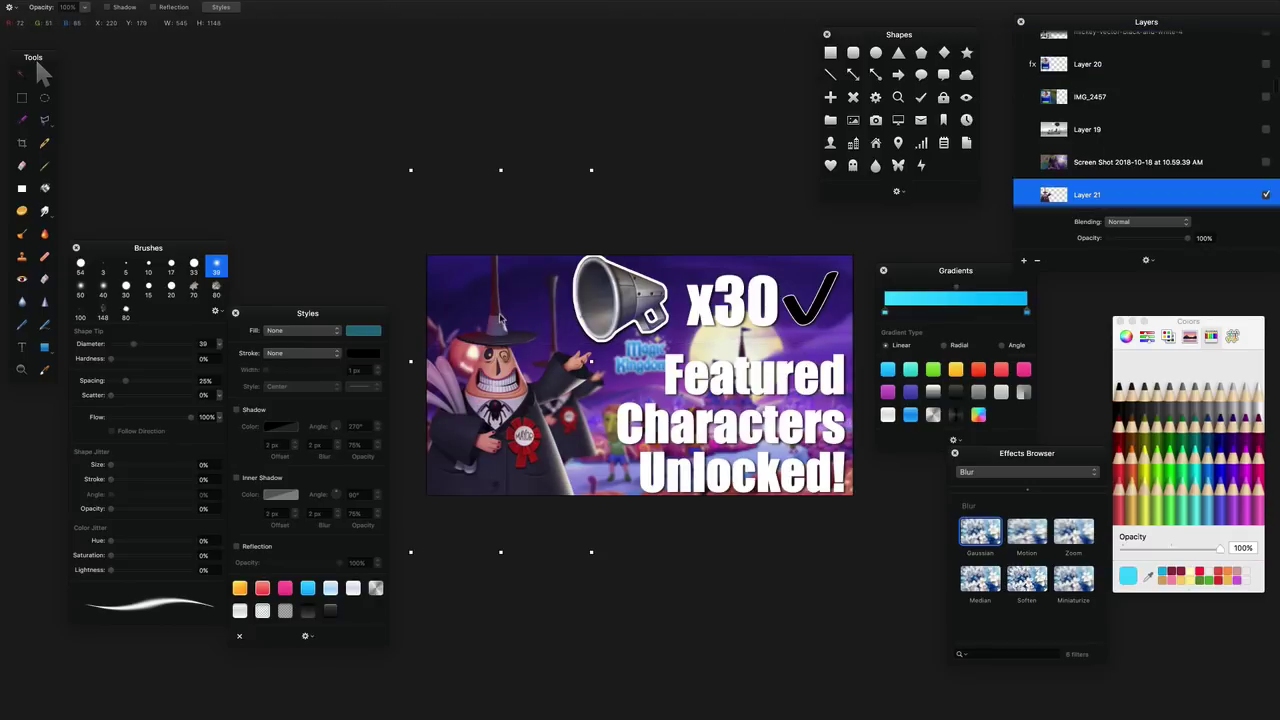
left_click(1264, 197)
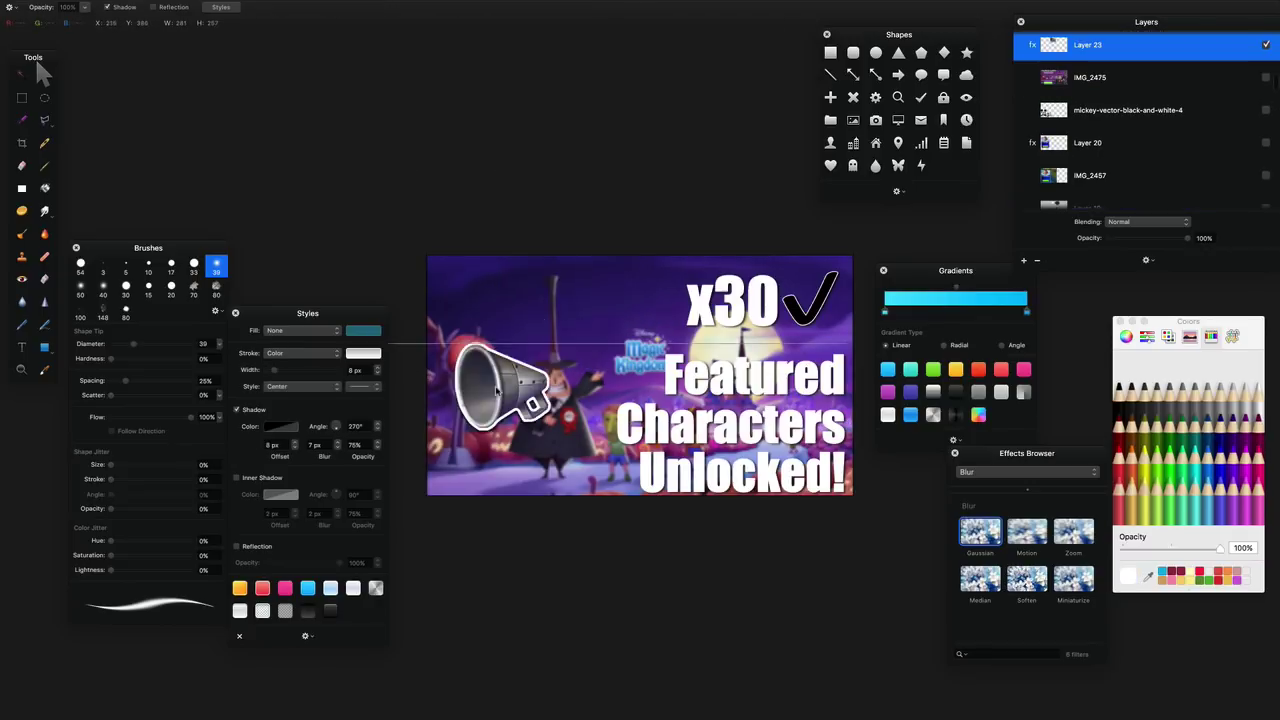
- Place the megaphone on the canvas's left side and move the x30 check mark text directly beneath it
left_click_drag(496, 391, 508, 363)
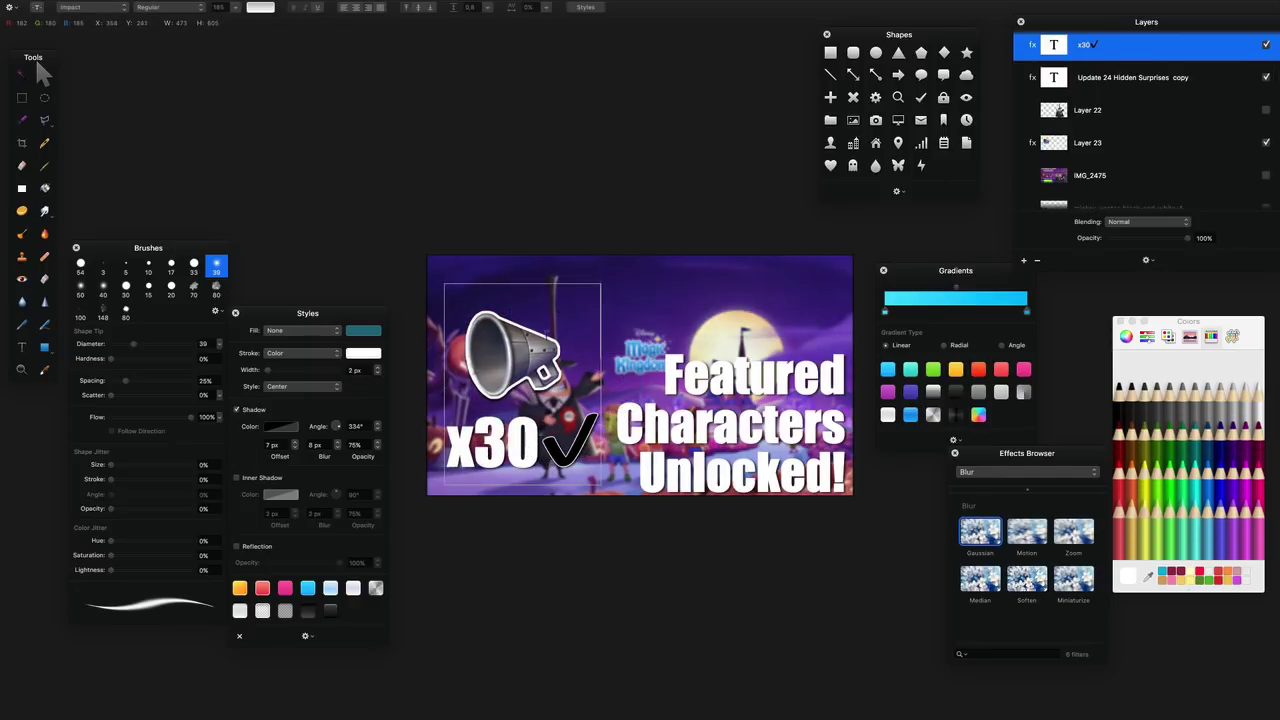
left_click(547, 264)
left_click(453, 447)
left_click_drag(575, 430, 528, 428)
- Enlarge the megaphone to about 473 by 433 px and position it above the x30 check mark text, lowering that text slightly
left_click(517, 343)
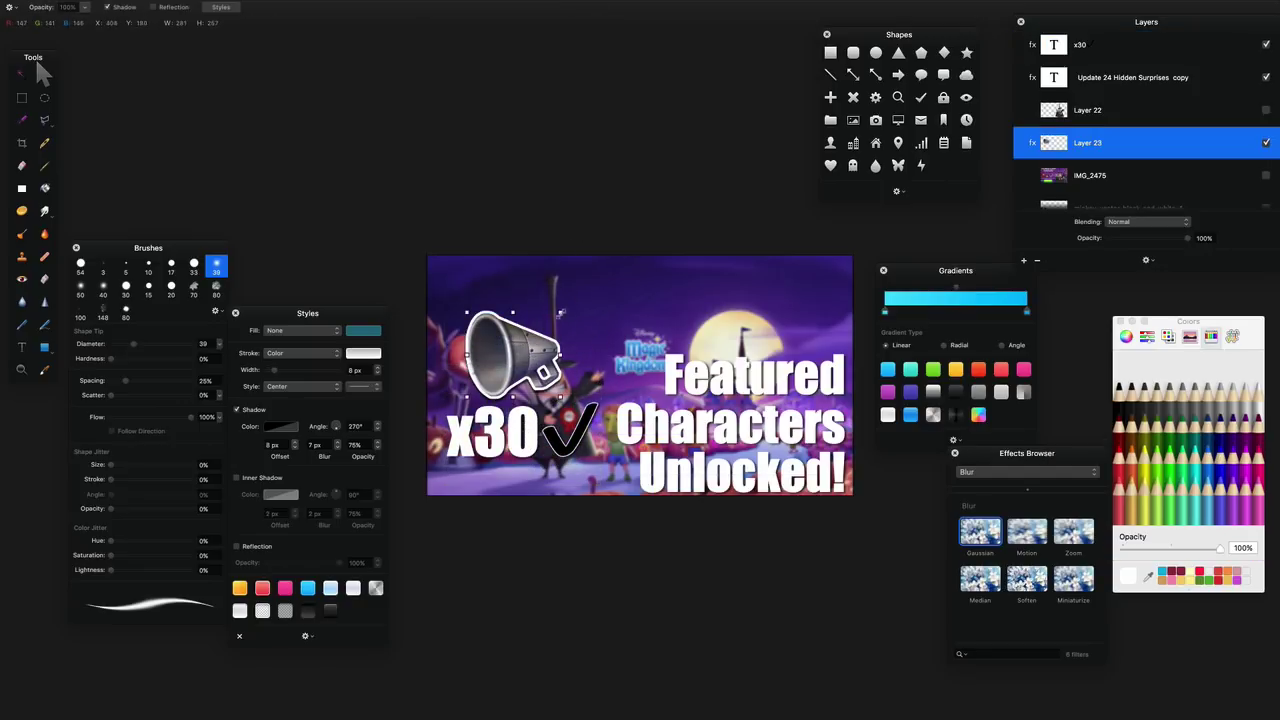
left_click_drag(561, 311, 622, 284)
left_click_drag(558, 345, 541, 363)
key("Return")
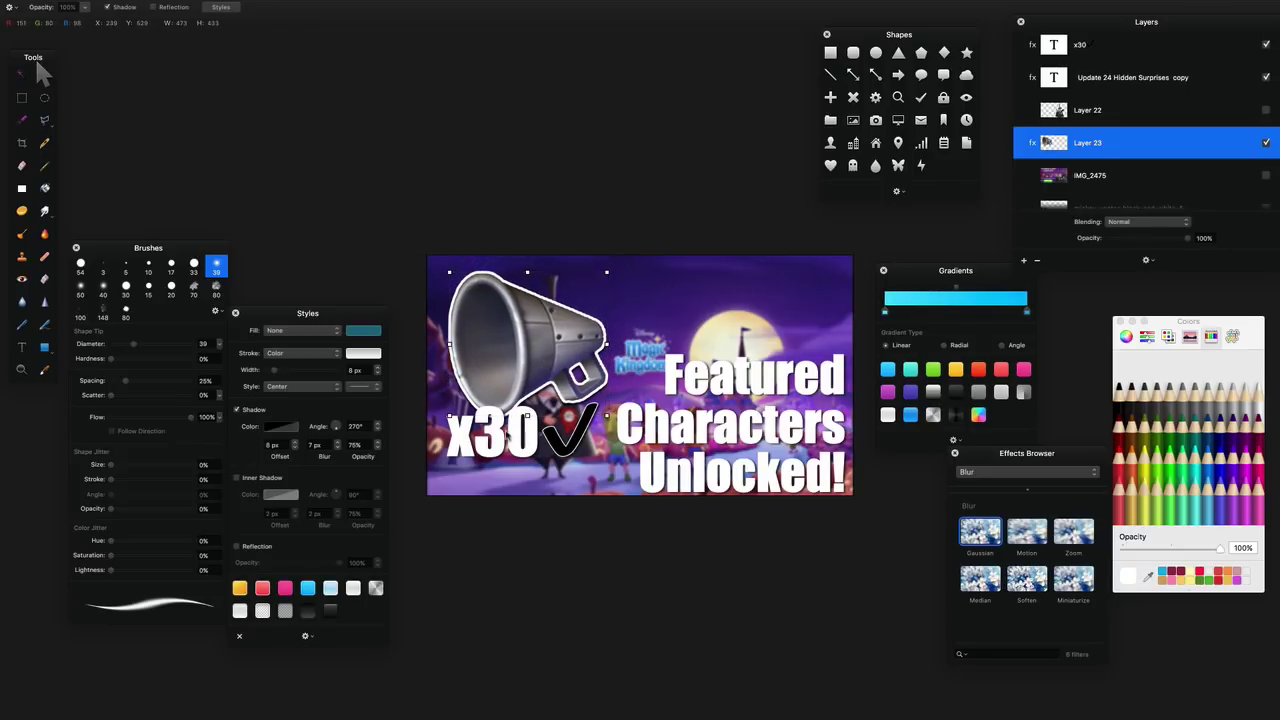
left_click_drag(508, 432, 508, 453)
left_click_drag(512, 342, 506, 347)
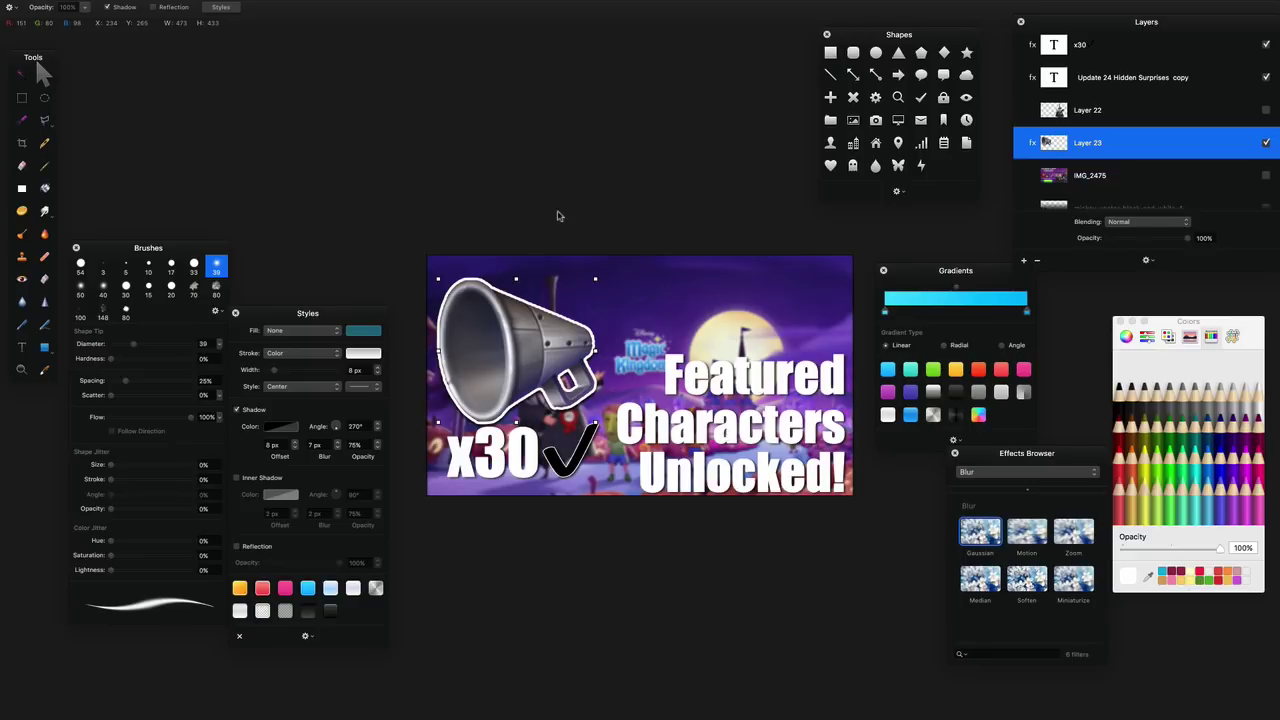
- Set the title text's font size to 200 and move it up against the canvas's right edge
left_click(716, 398)
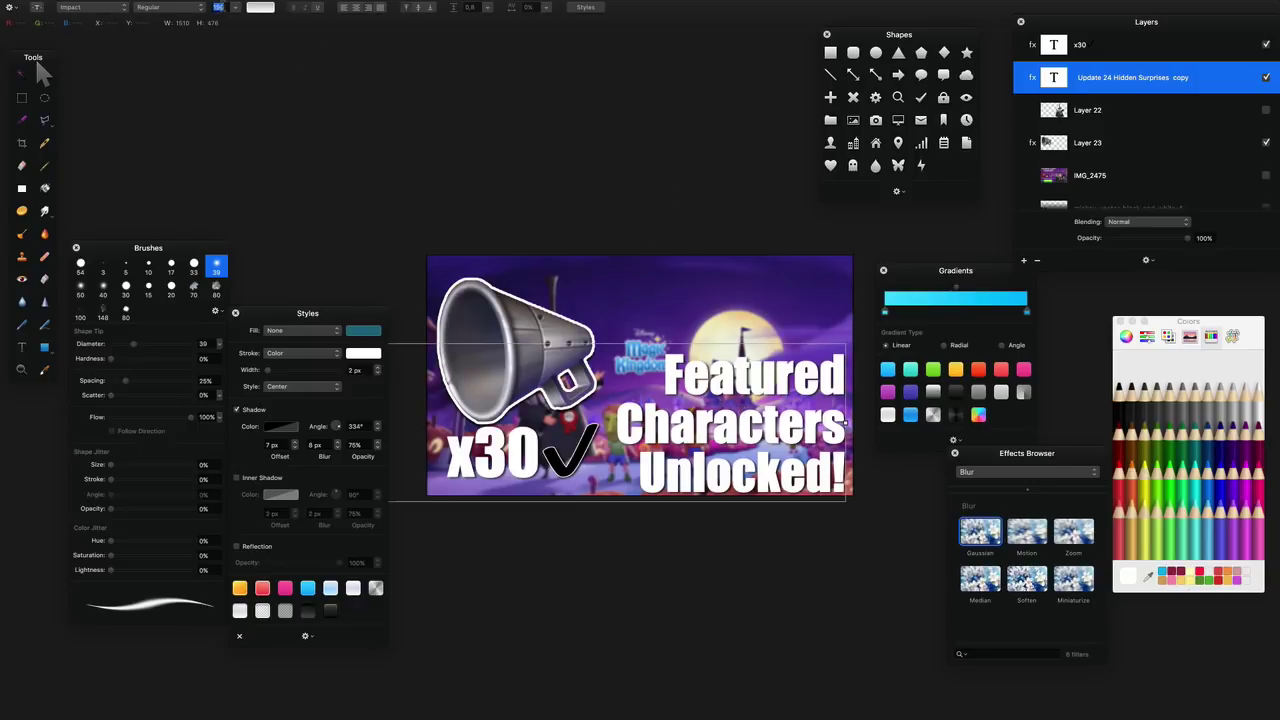
type("266")
key("Return")
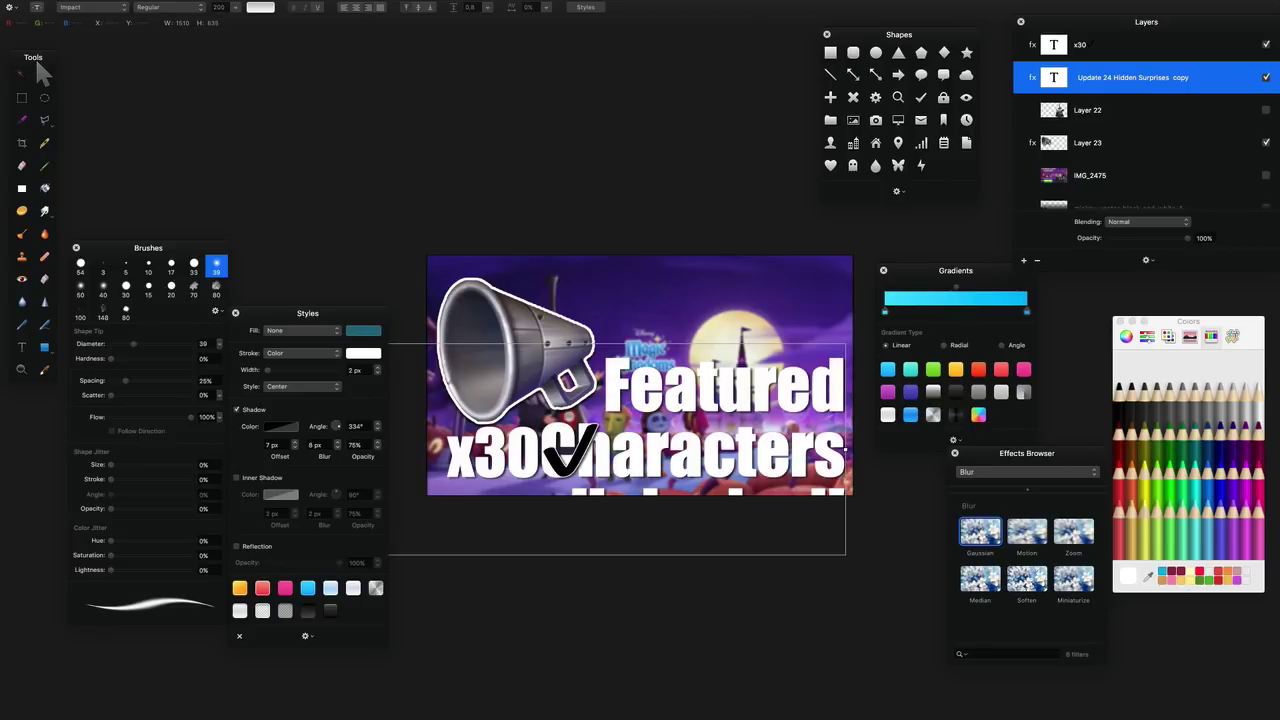
left_click_drag(700, 395, 716, 340)
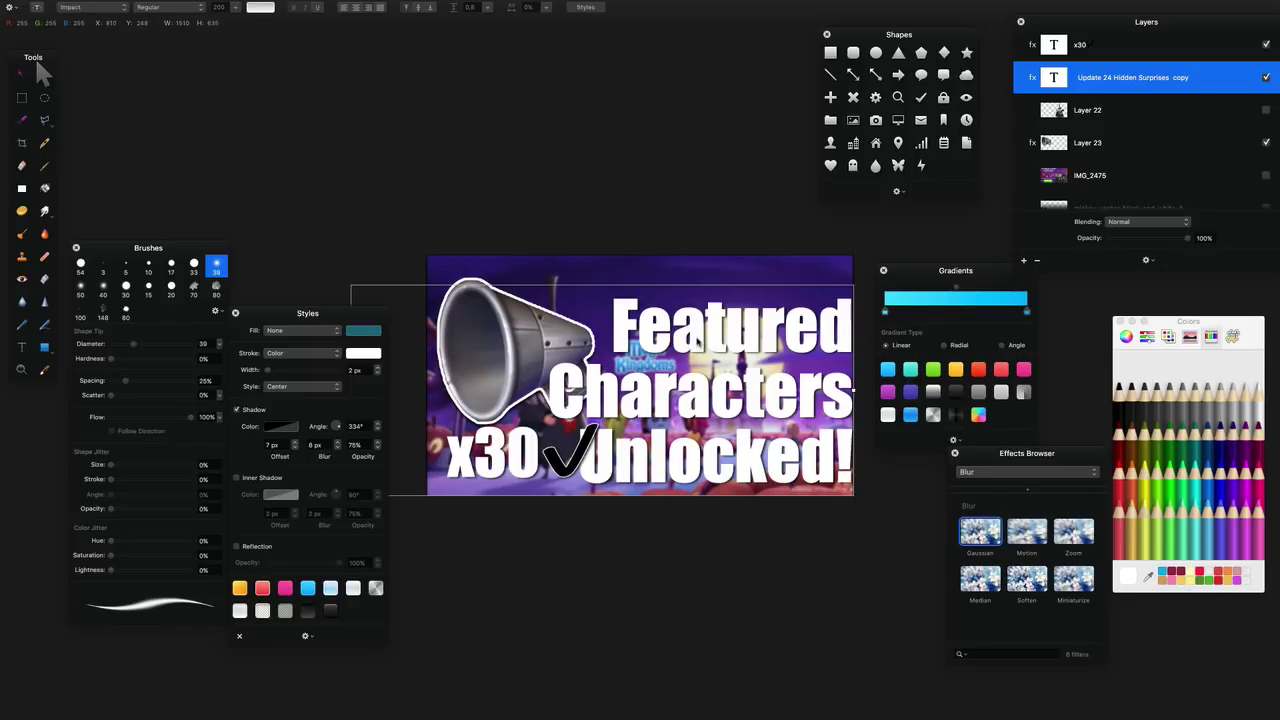
- Set the title text's font size to 180
double_click(218, 7)
type("160")
key("Return")
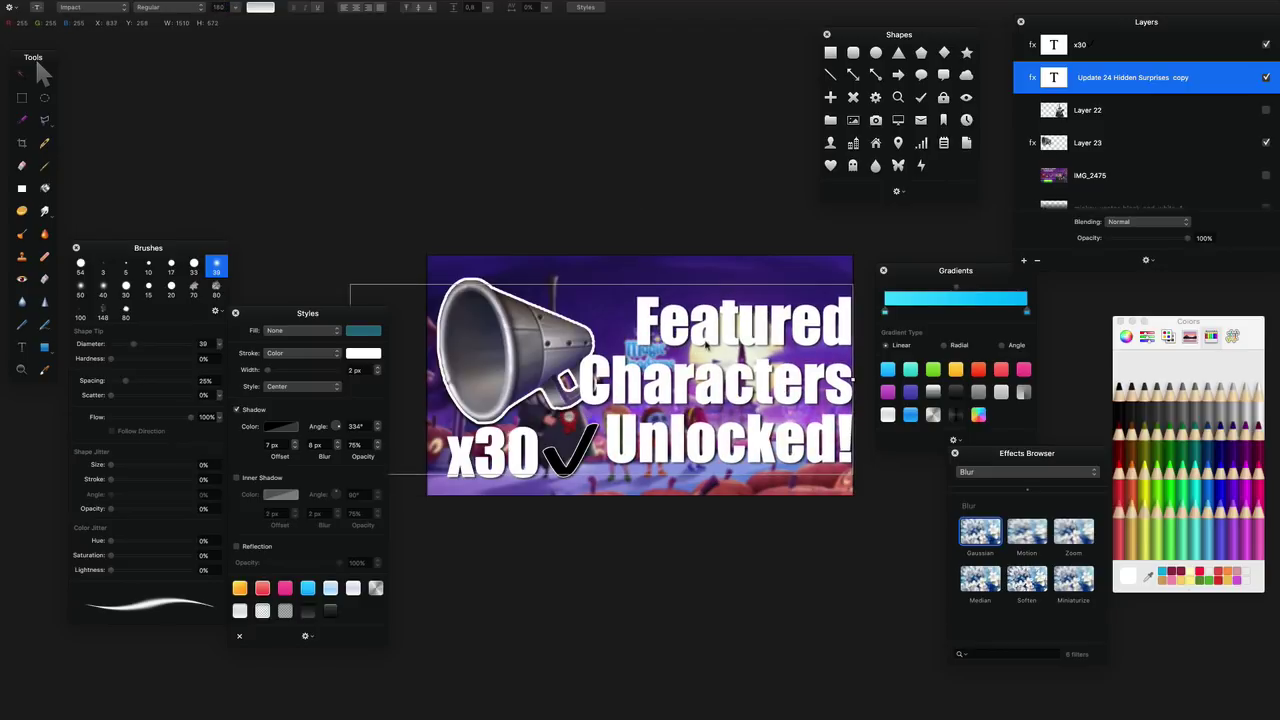
- Scale the megaphone to about 89.6%, move it down slightly, and rotate it about 8.4°
left_click(465, 279)
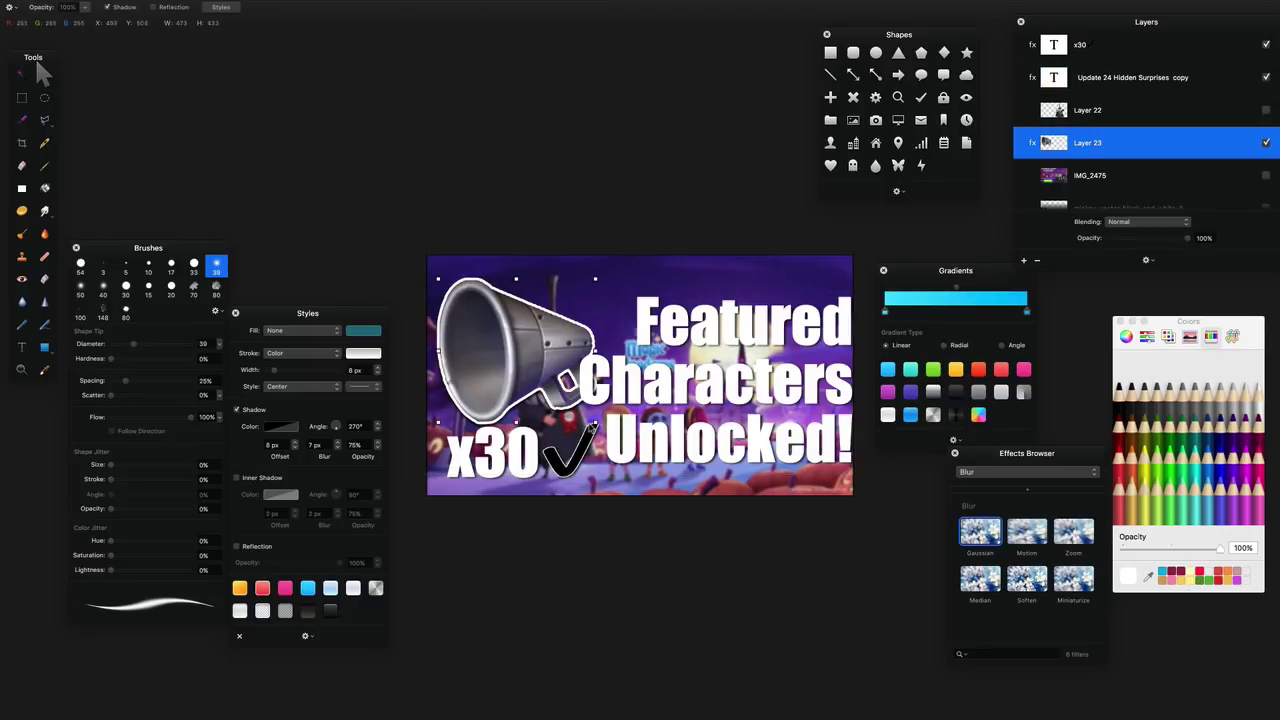
left_click_drag(592, 423, 578, 407)
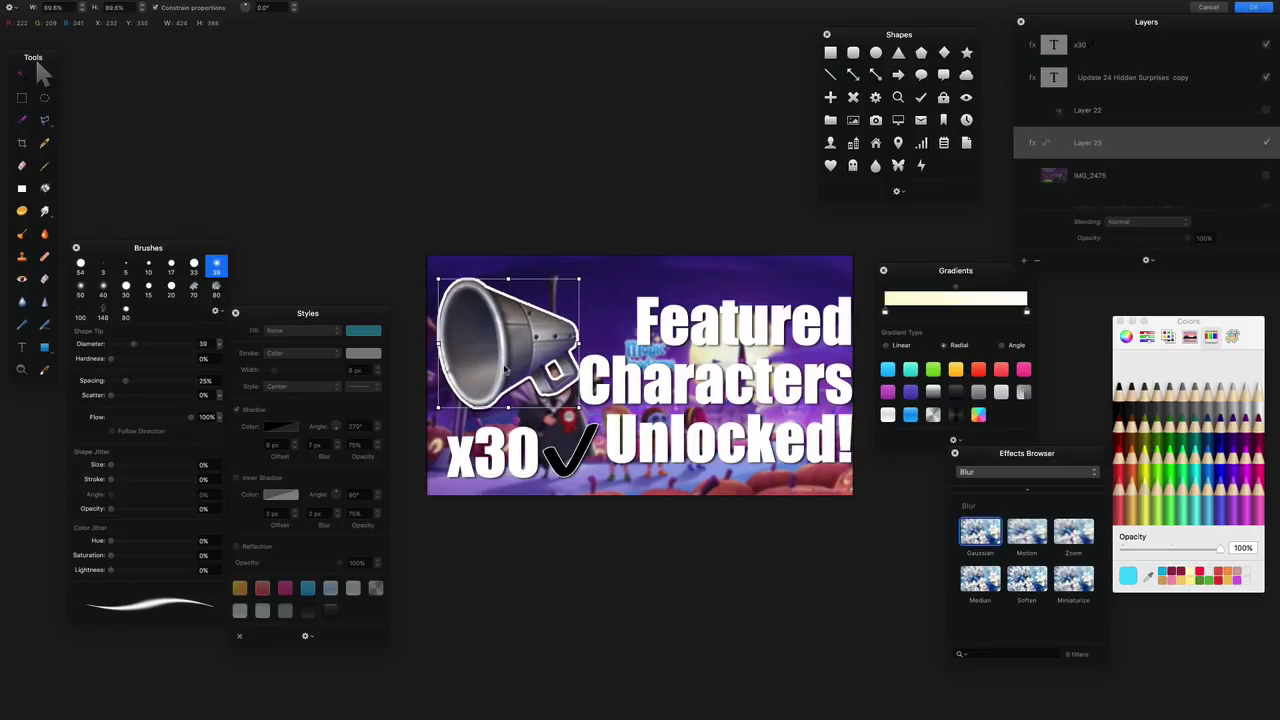
mouse_move(505, 370)
left_mouse_down()
mouse_move(505, 399)
mouse_move(505, 386)
left_mouse_up()
left_click_drag(707, 422, 700, 446)
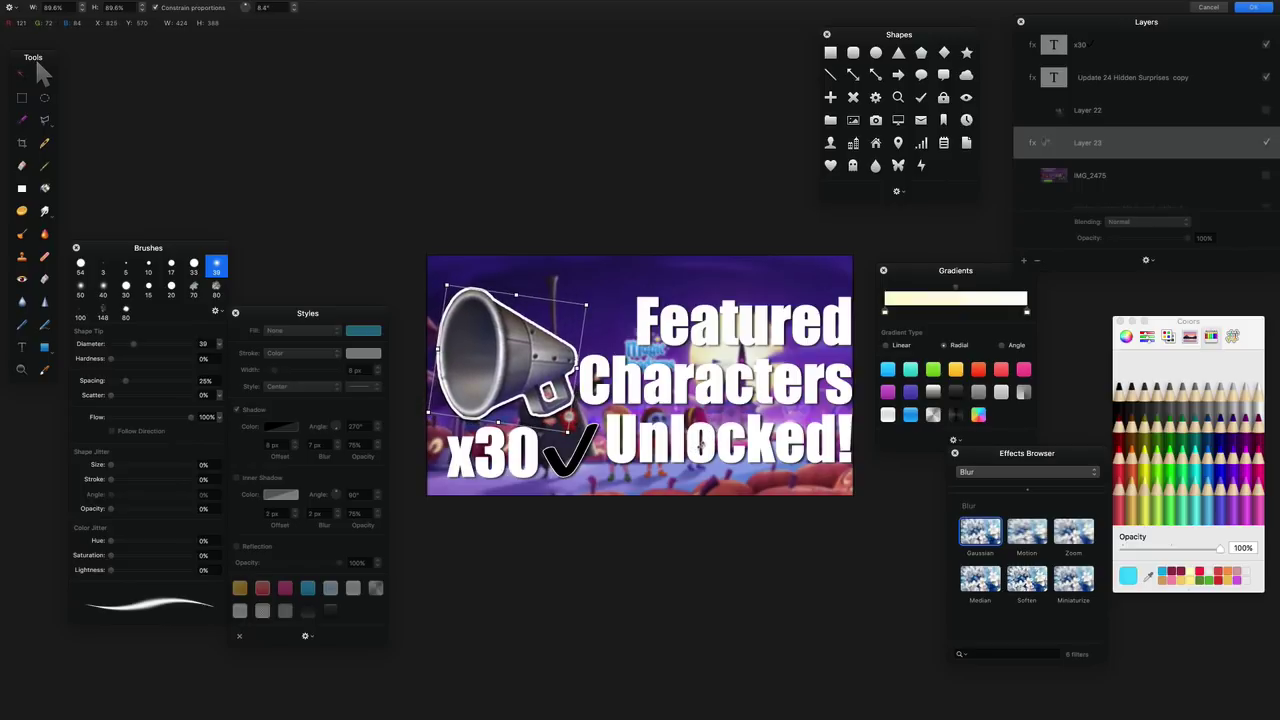
key("Return")
- Set the word "Characters" to font size 170 and move the title text slightly inward from the canvas's right edge
double_click(711, 390)
double_click(716, 401)
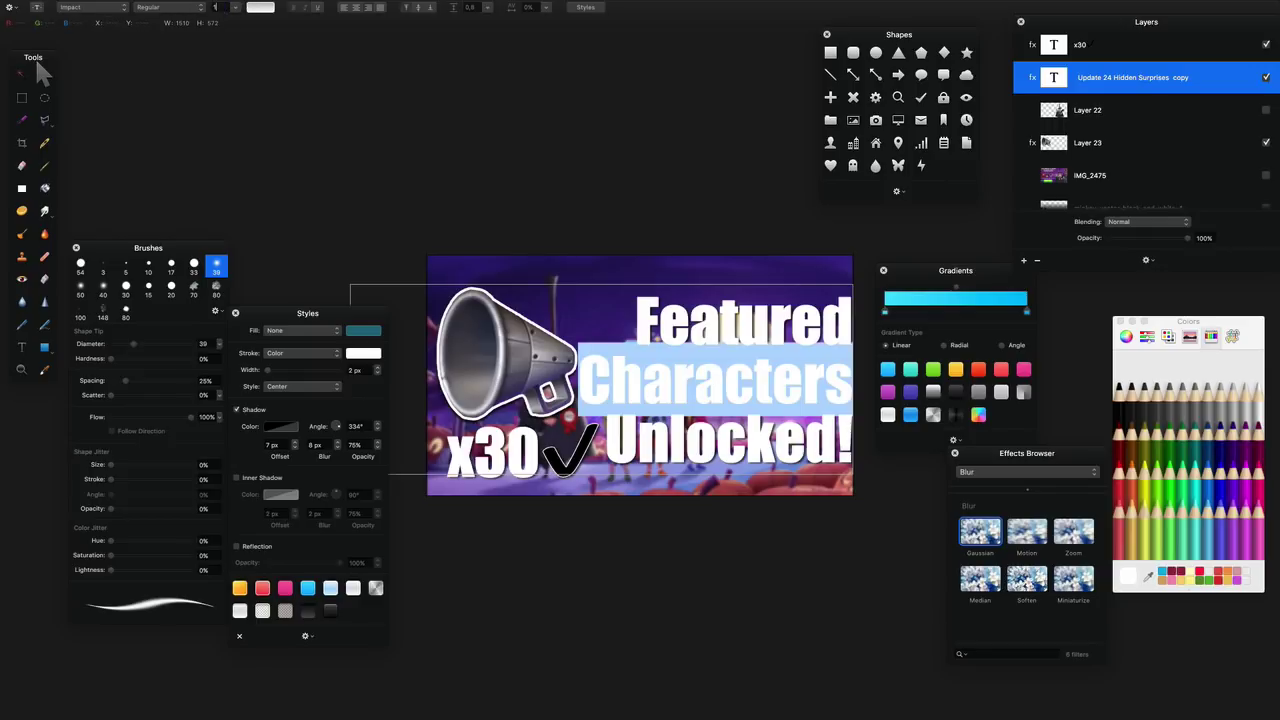
type("170")
key("Return")
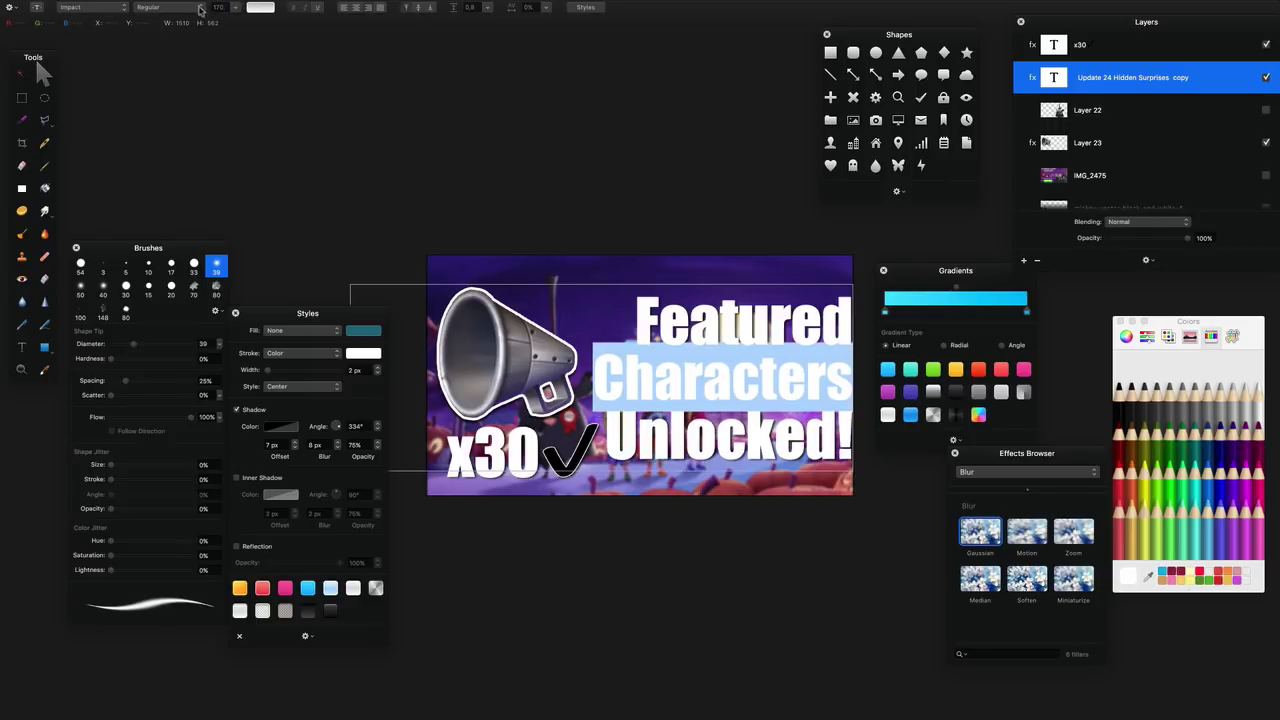
left_click(666, 345)
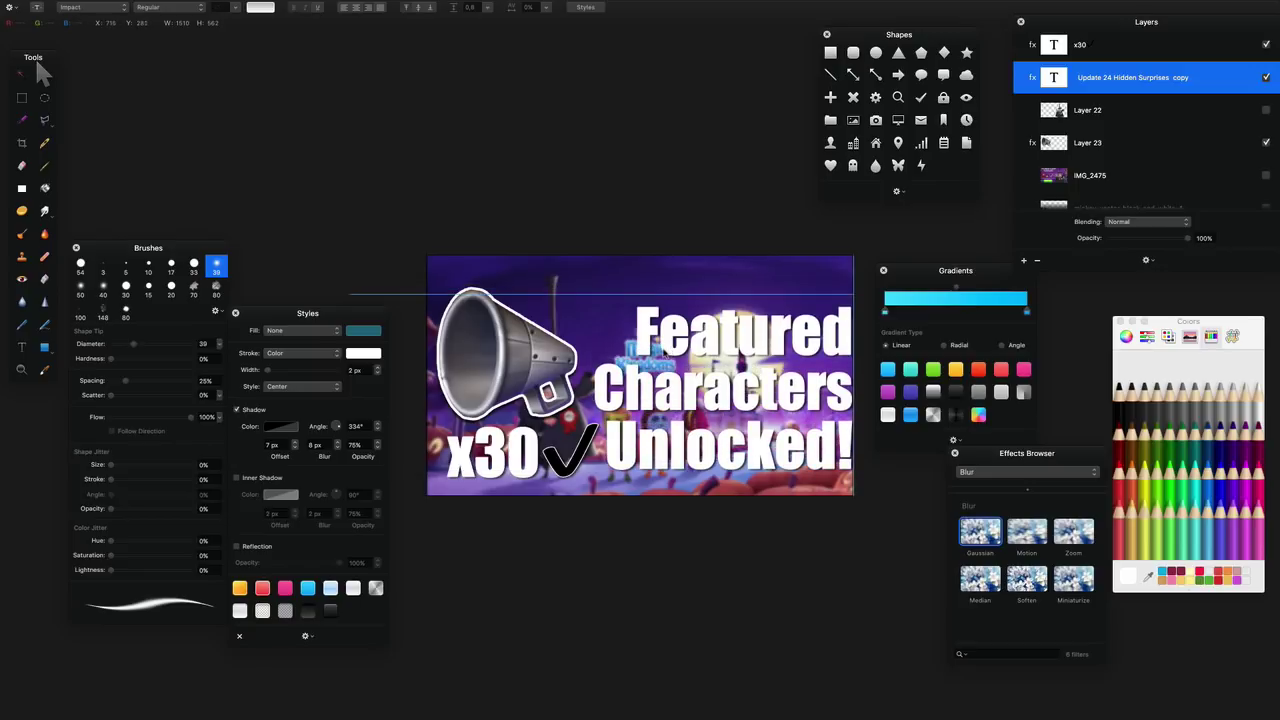
left_click_drag(666, 345, 660, 334)
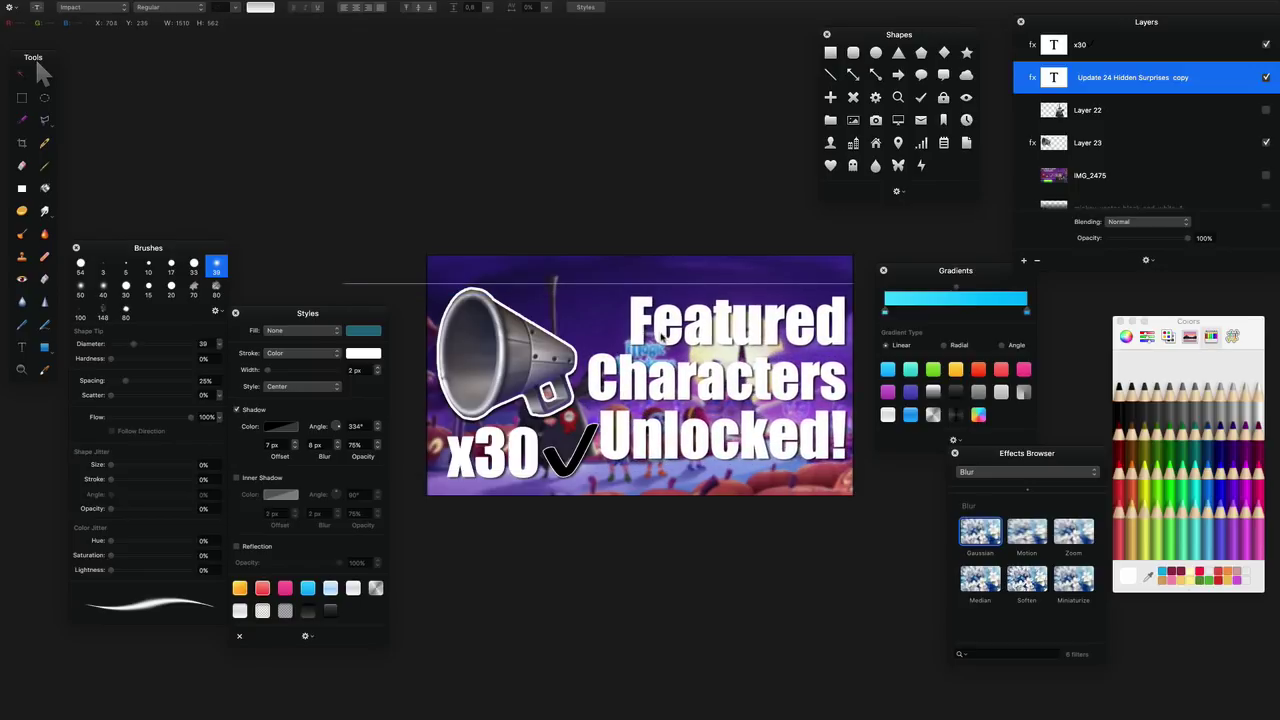
- Try magenta on the word "Characters" in the title and return it to white
double_click(772, 384)
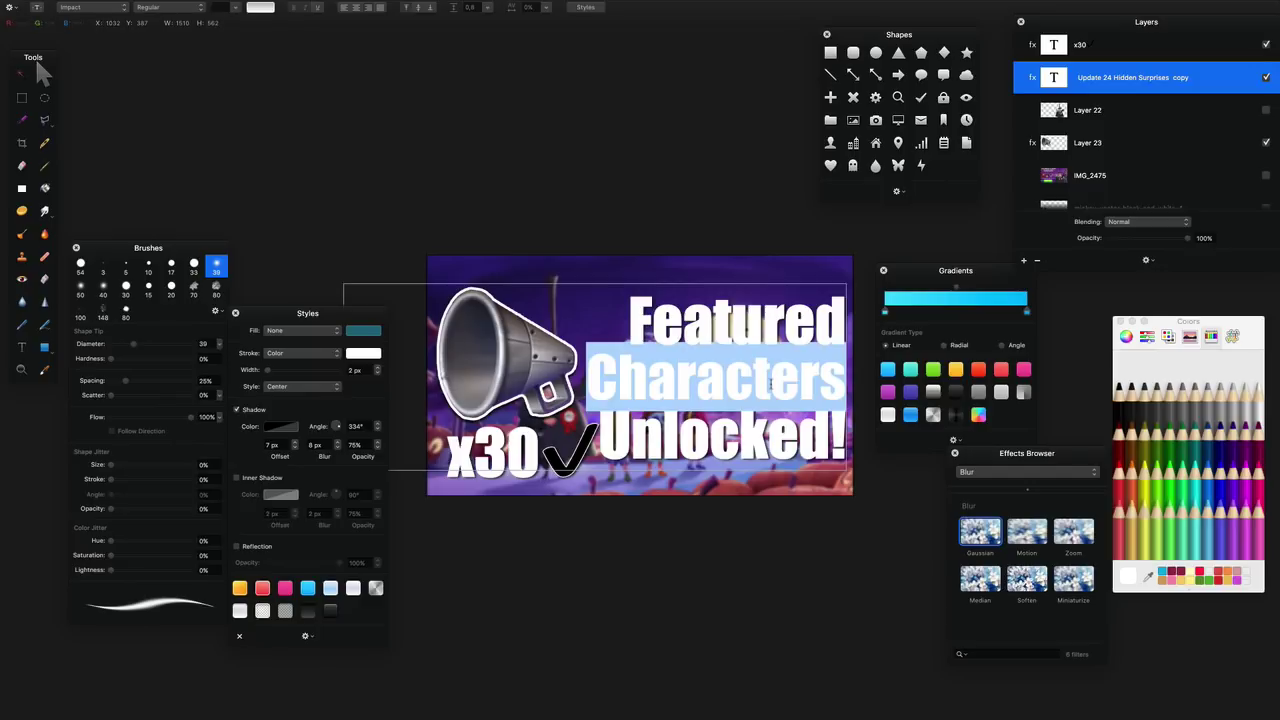
left_click(1243, 468)
left_click(700, 213)
double_click(750, 392)
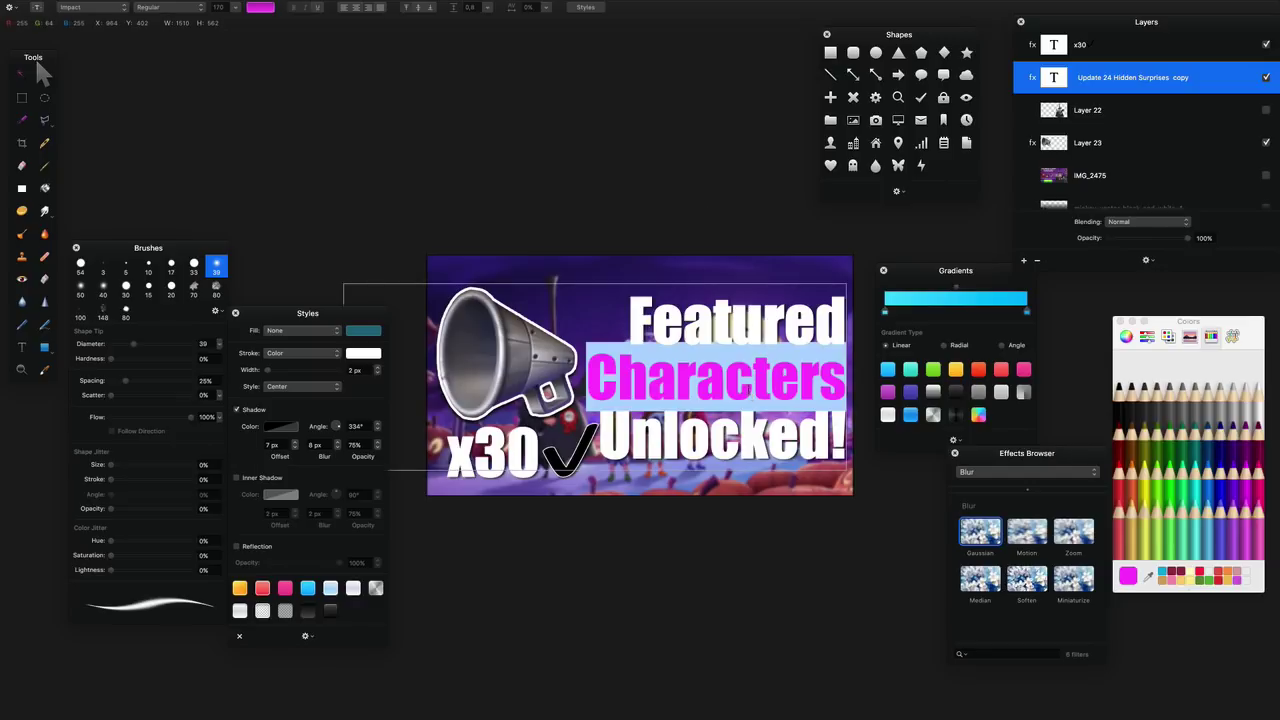
left_click(1255, 392)
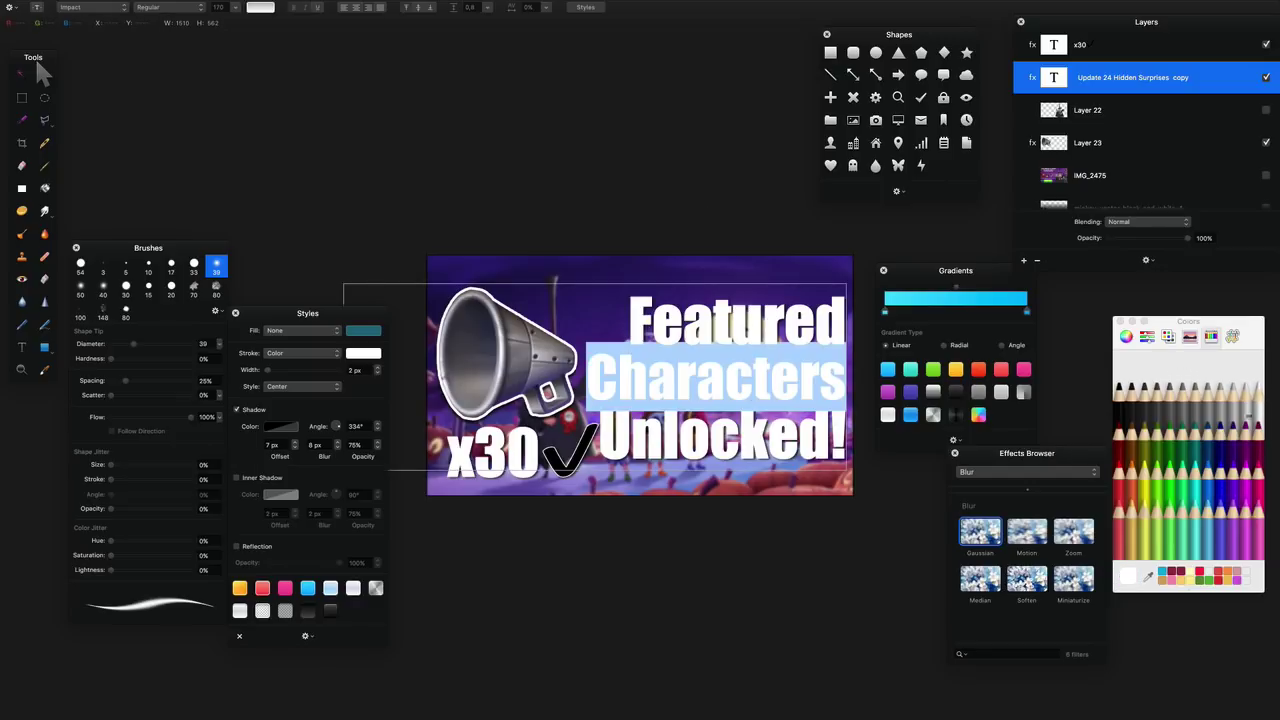
left_click(587, 211)
- Nudge the x30 text slightly left and try to recolor its check mark from the text color palette
left_click_drag(523, 445, 517, 446)
double_click(556, 468)
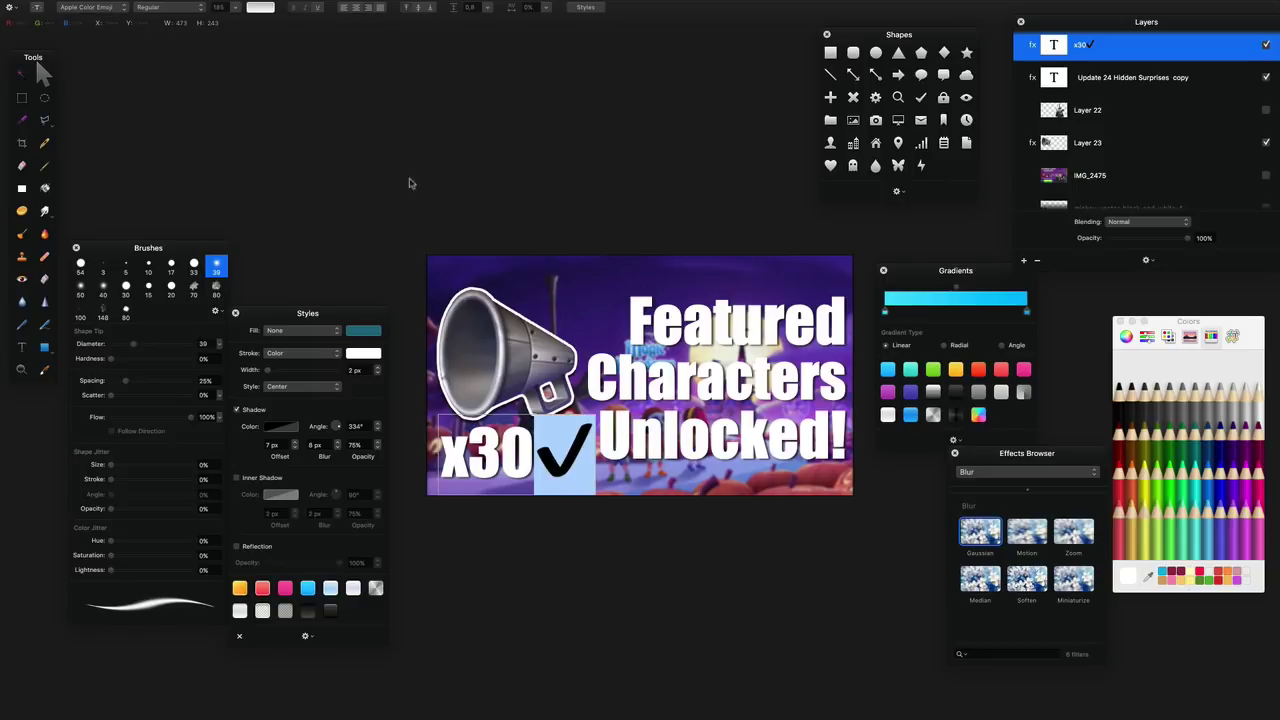
left_click(272, 10)
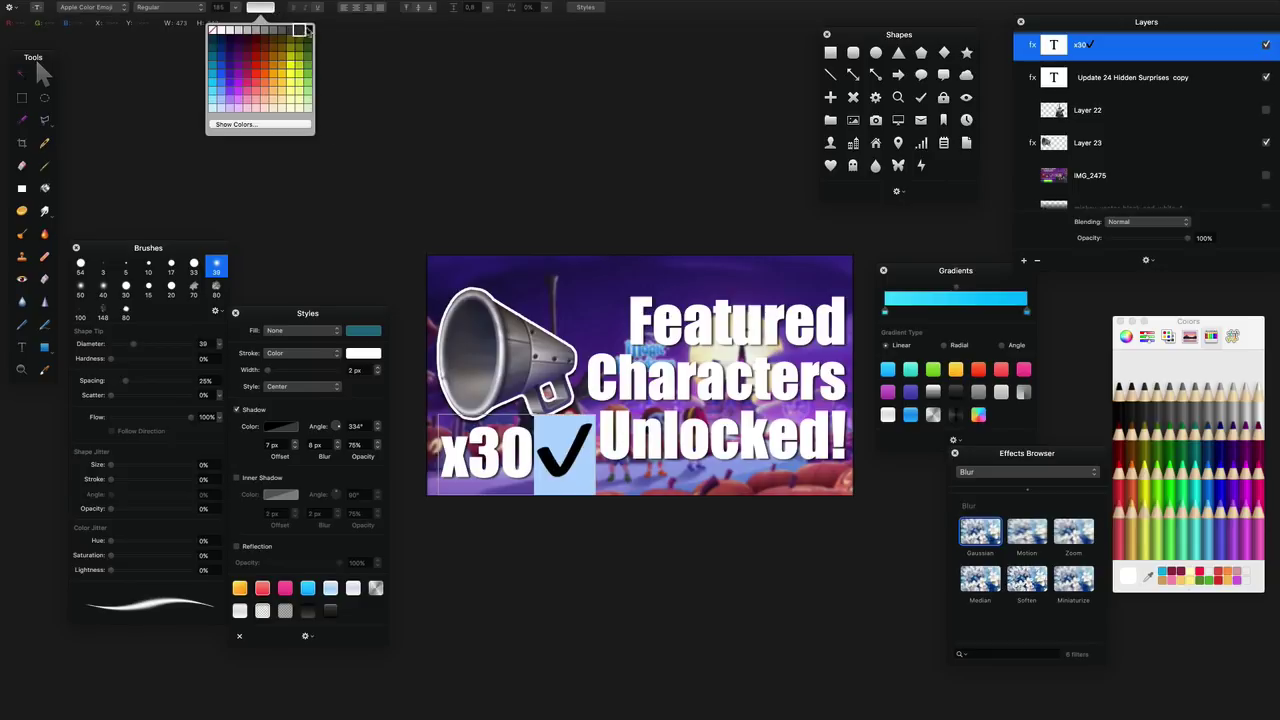
left_click(309, 33)
left_click(432, 138)
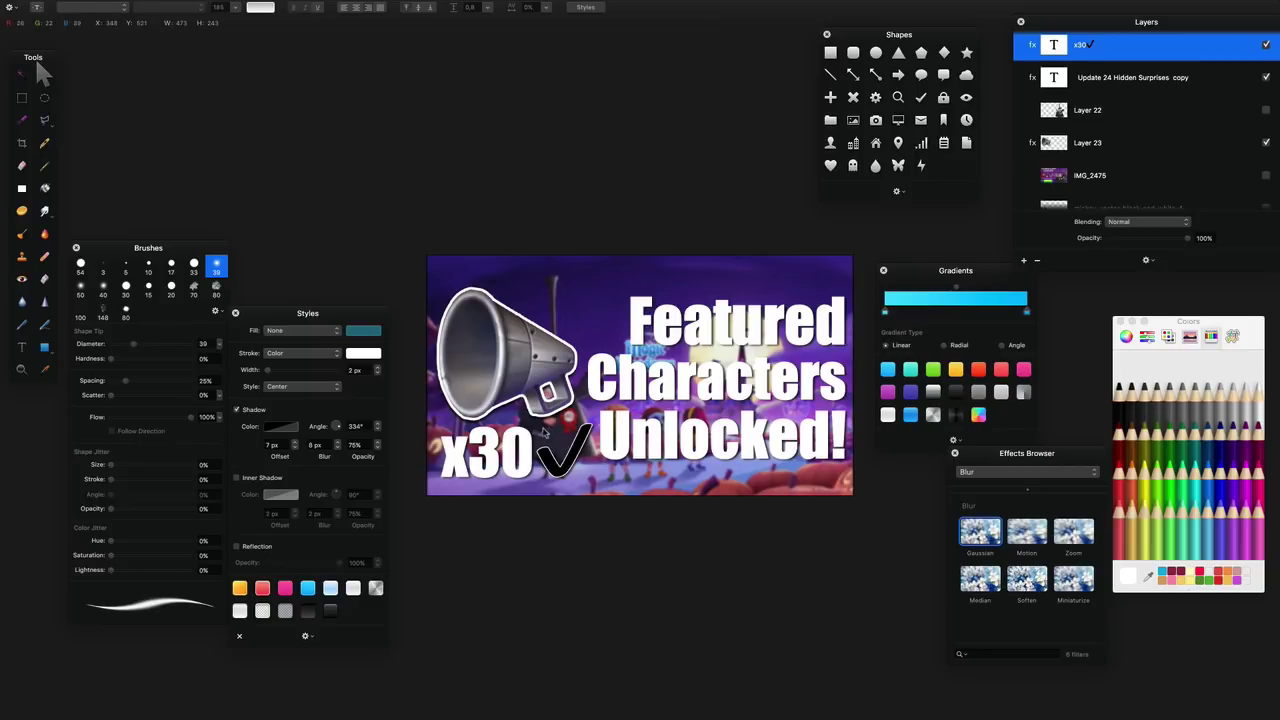
- Move the title text down near the canvas's lower edge and raise the megaphone toward the upper edge
left_click(508, 357)
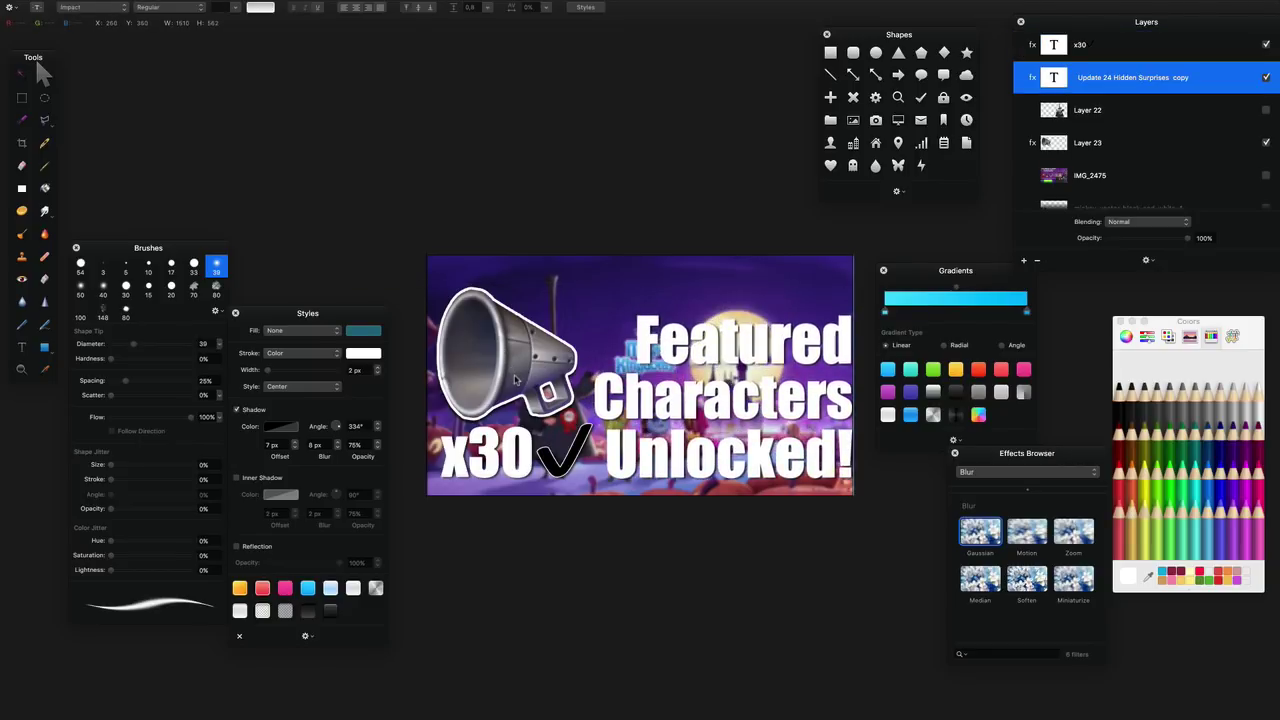
left_click_drag(515, 376, 506, 357)
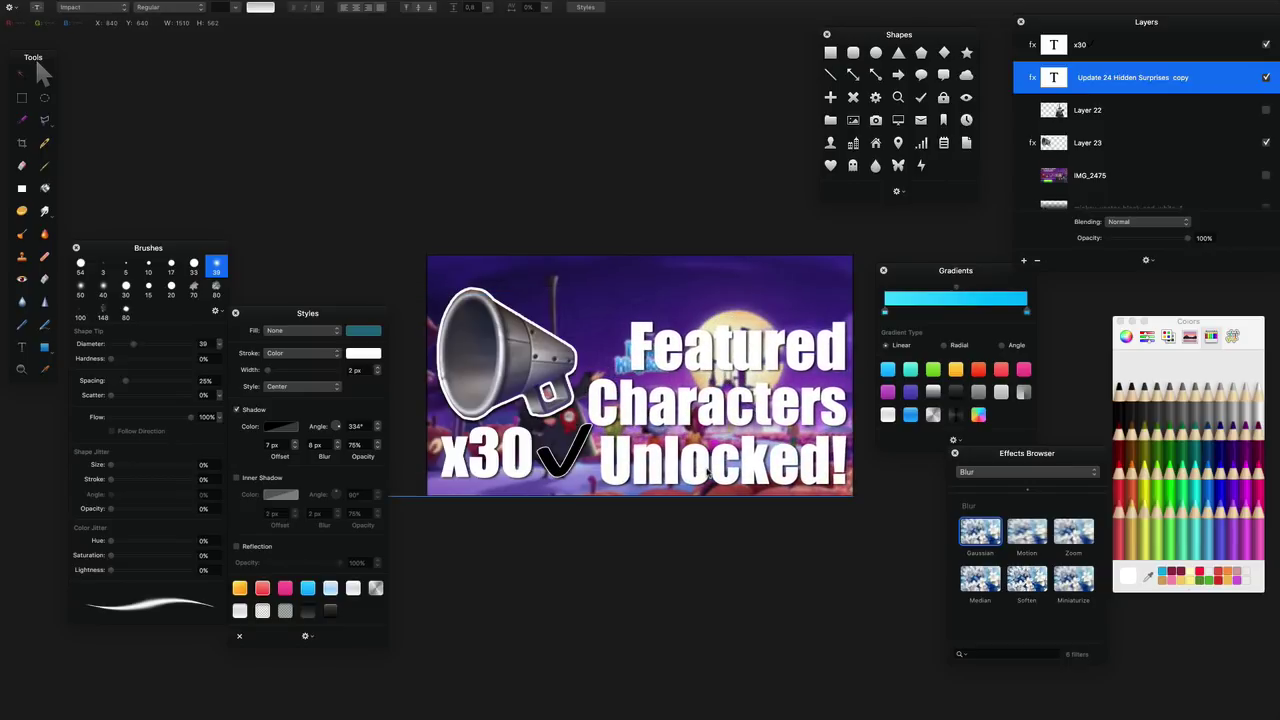
left_click_drag(463, 290, 474, 277)
- Set the "x30" characters beside the check mark to font size 144
left_click(486, 450)
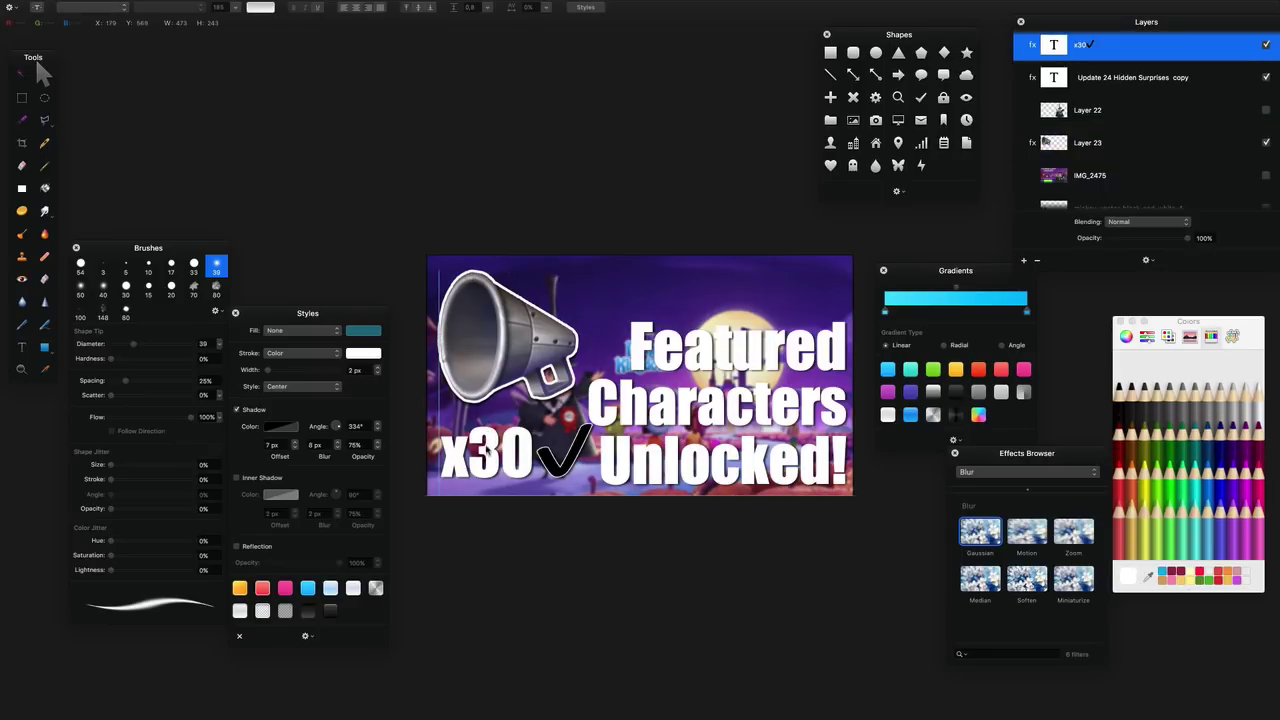
double_click(487, 459)
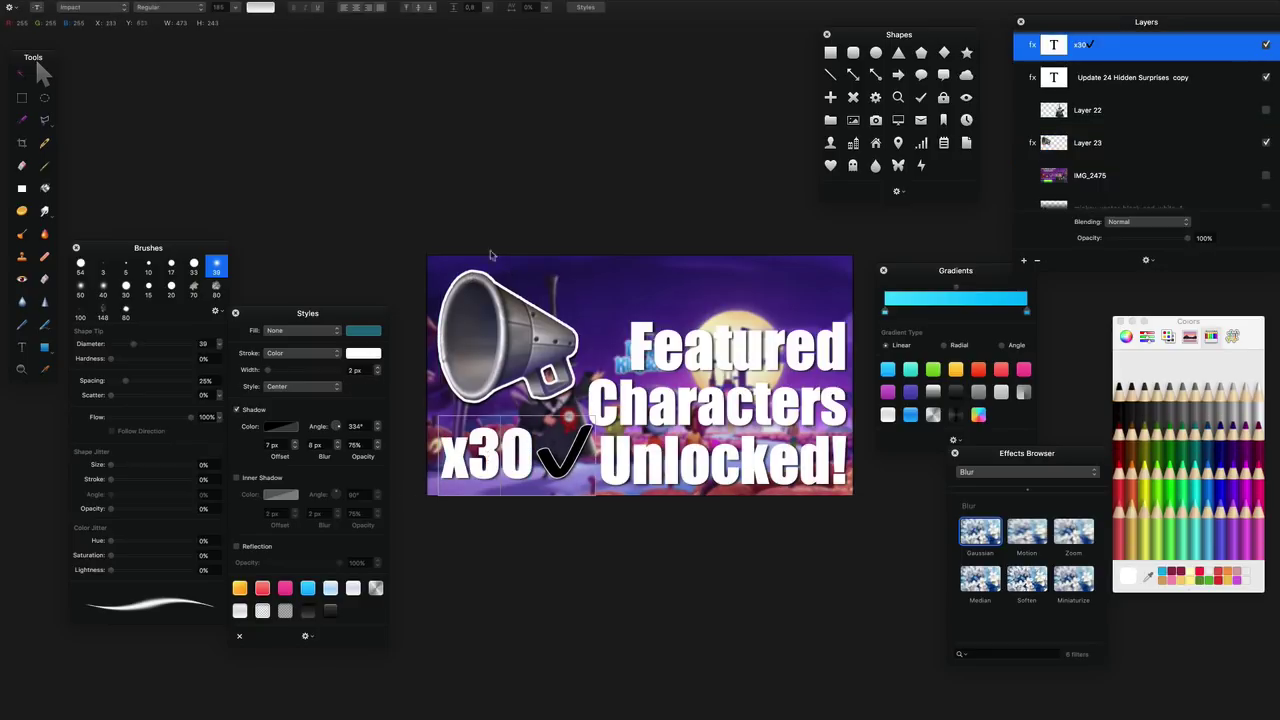
double_click(504, 452)
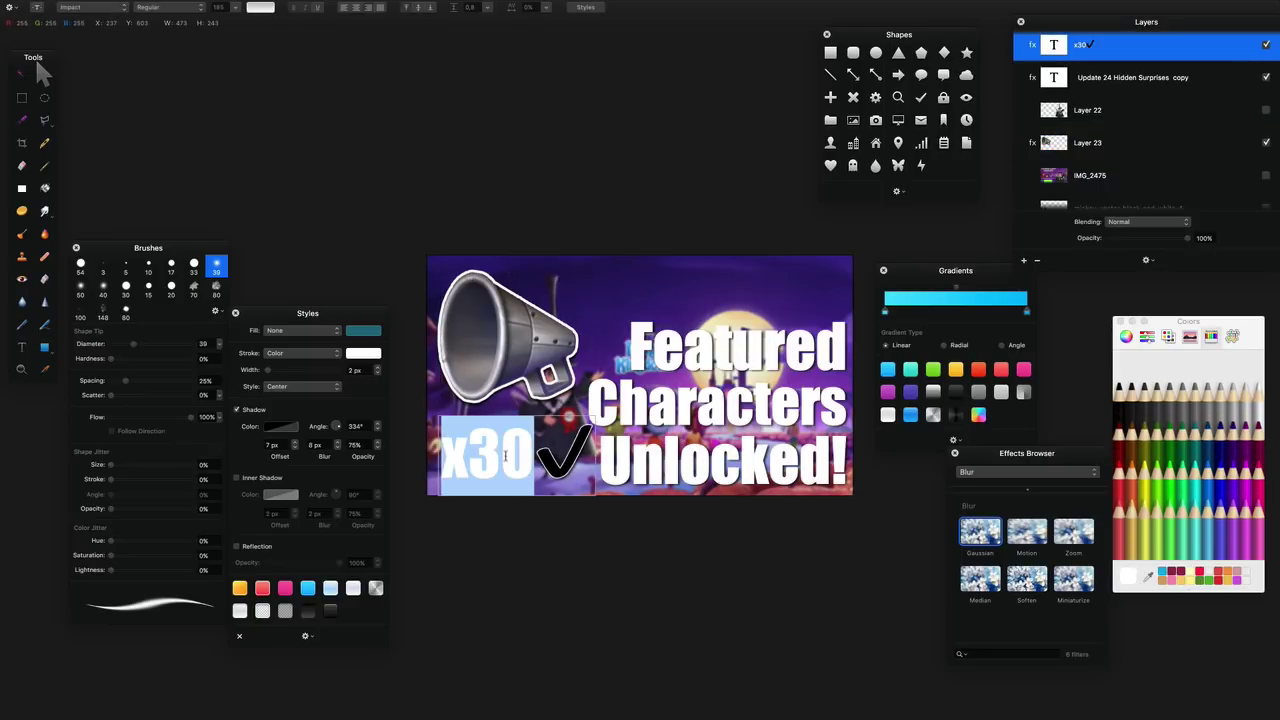
left_click(237, 12)
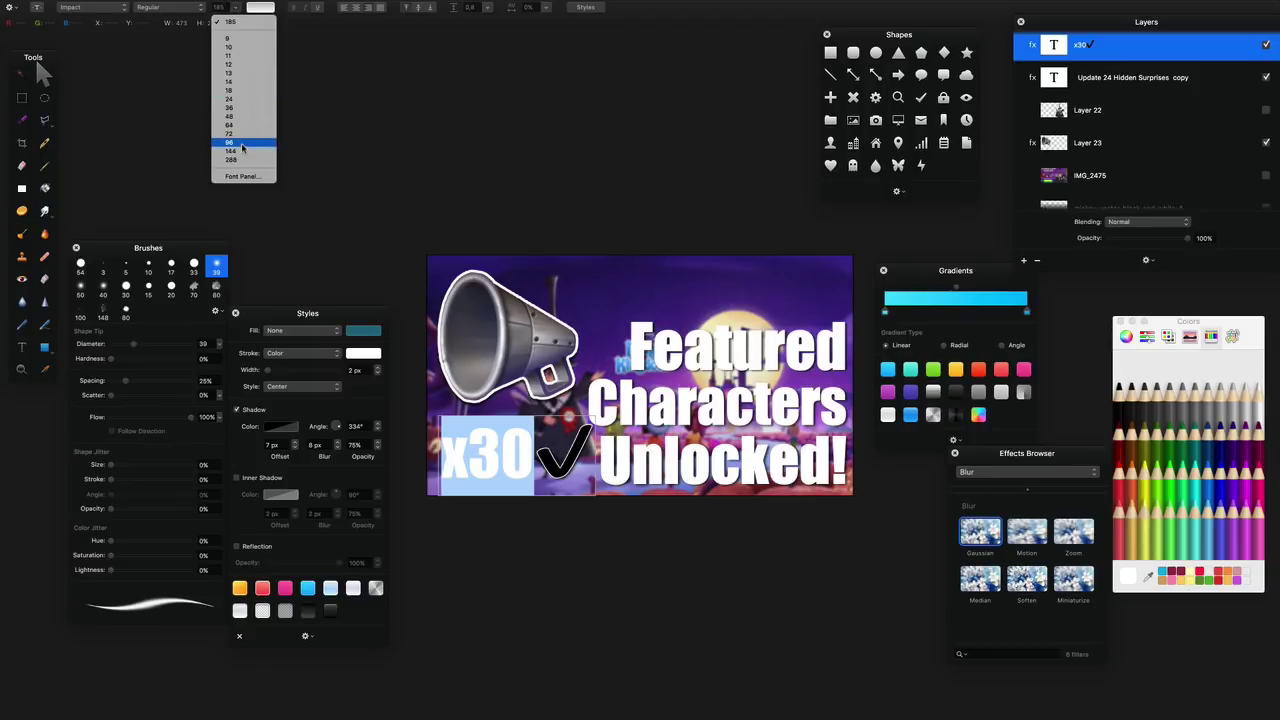
left_click(240, 151)
left_click(479, 117)
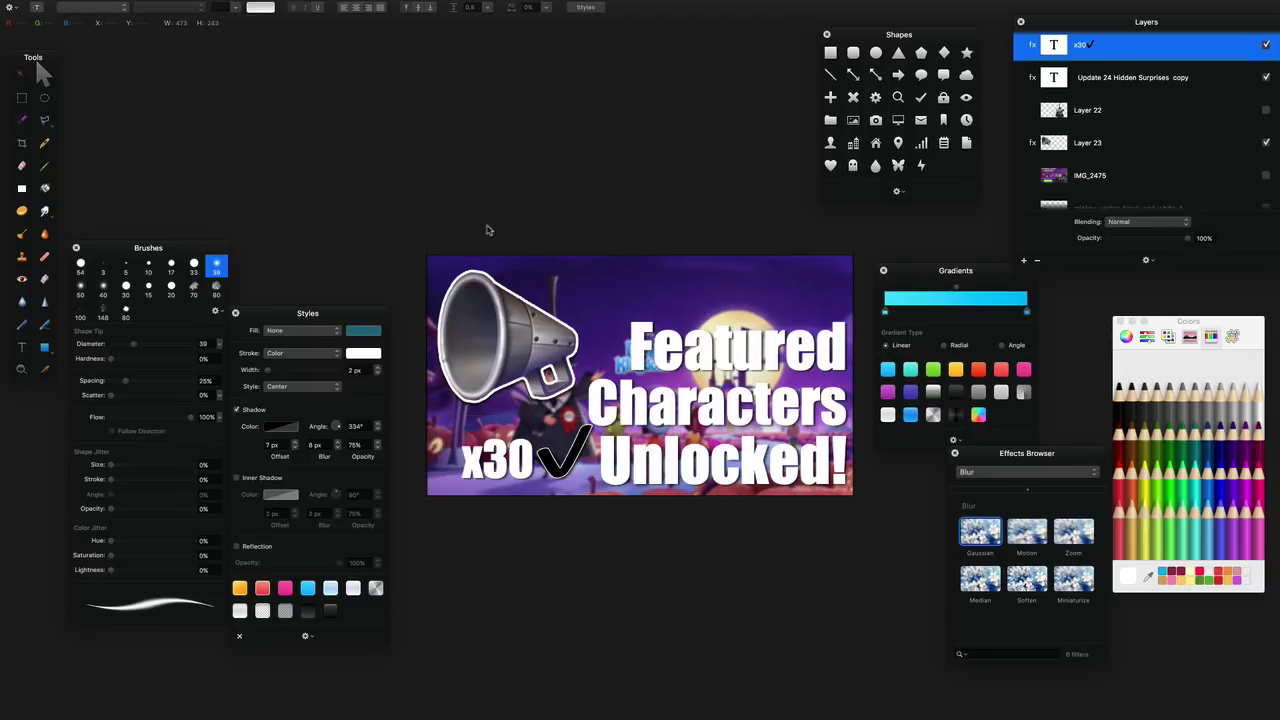
- Move the x30 check mark text near the canvas's upper edge and narrow the title's text box to about 801 px
left_click_drag(497, 460, 609, 276)
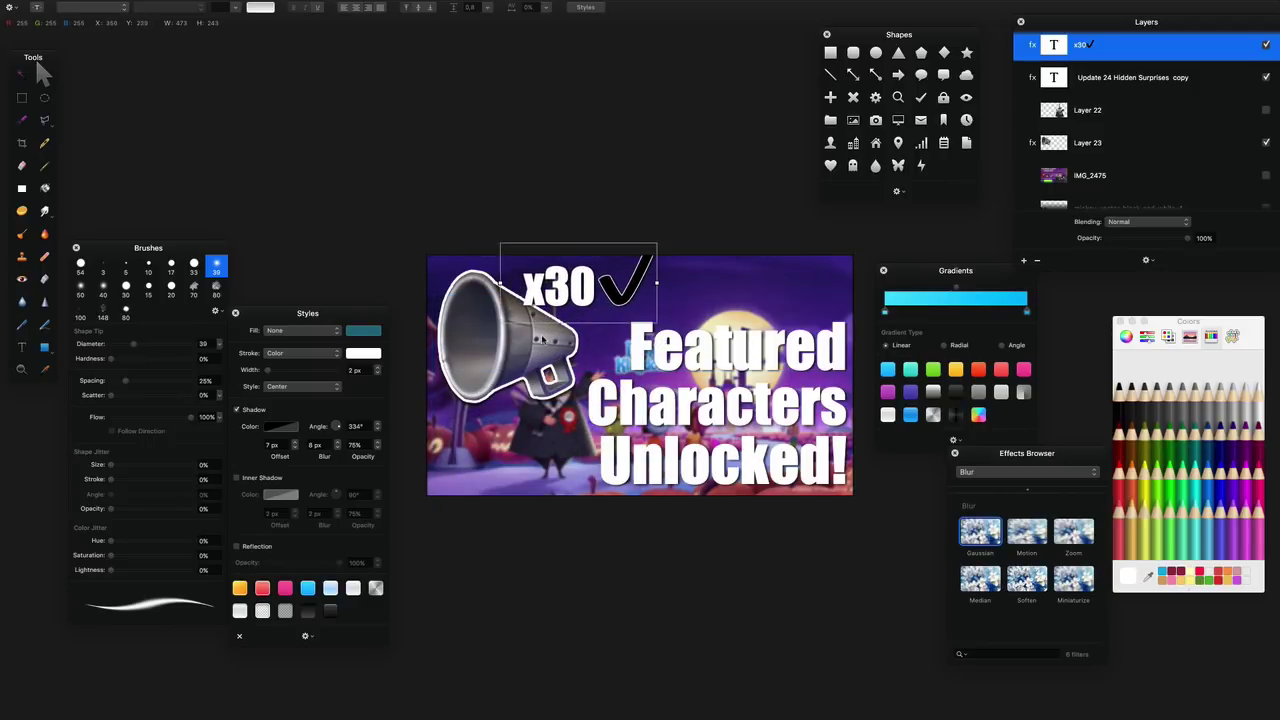
left_click(515, 349)
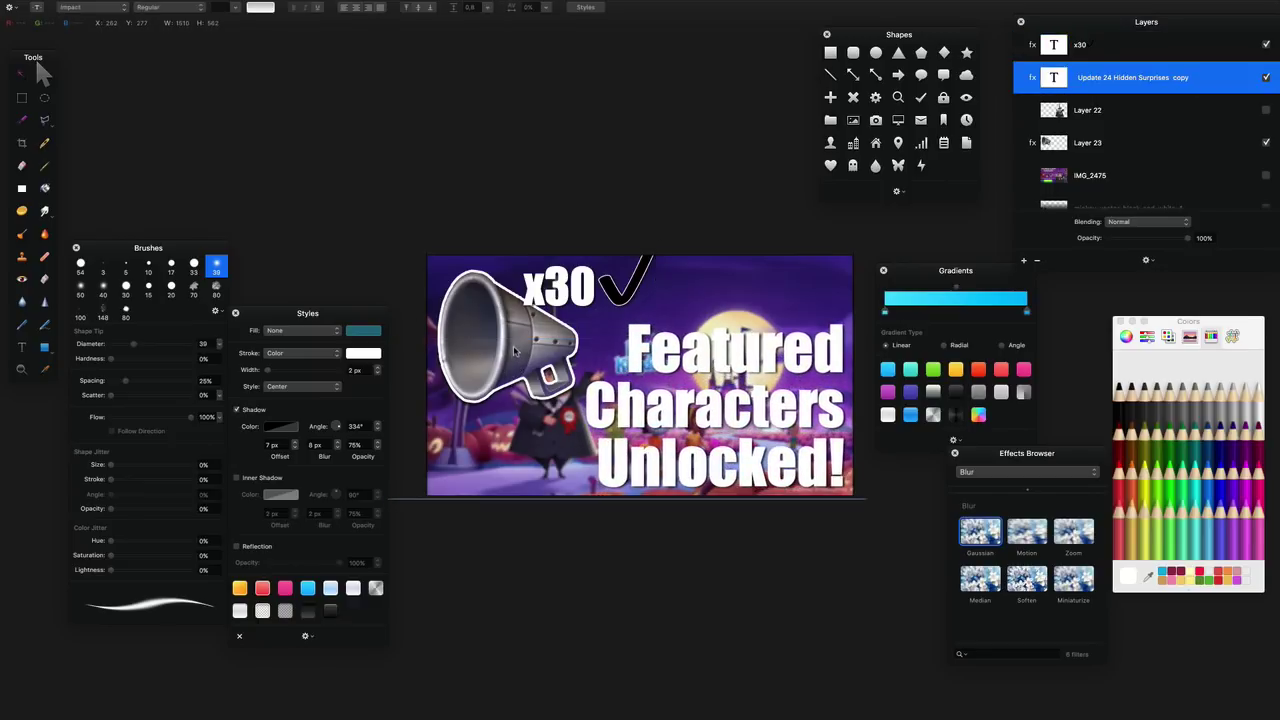
left_click_drag(370, 315, 227, 308)
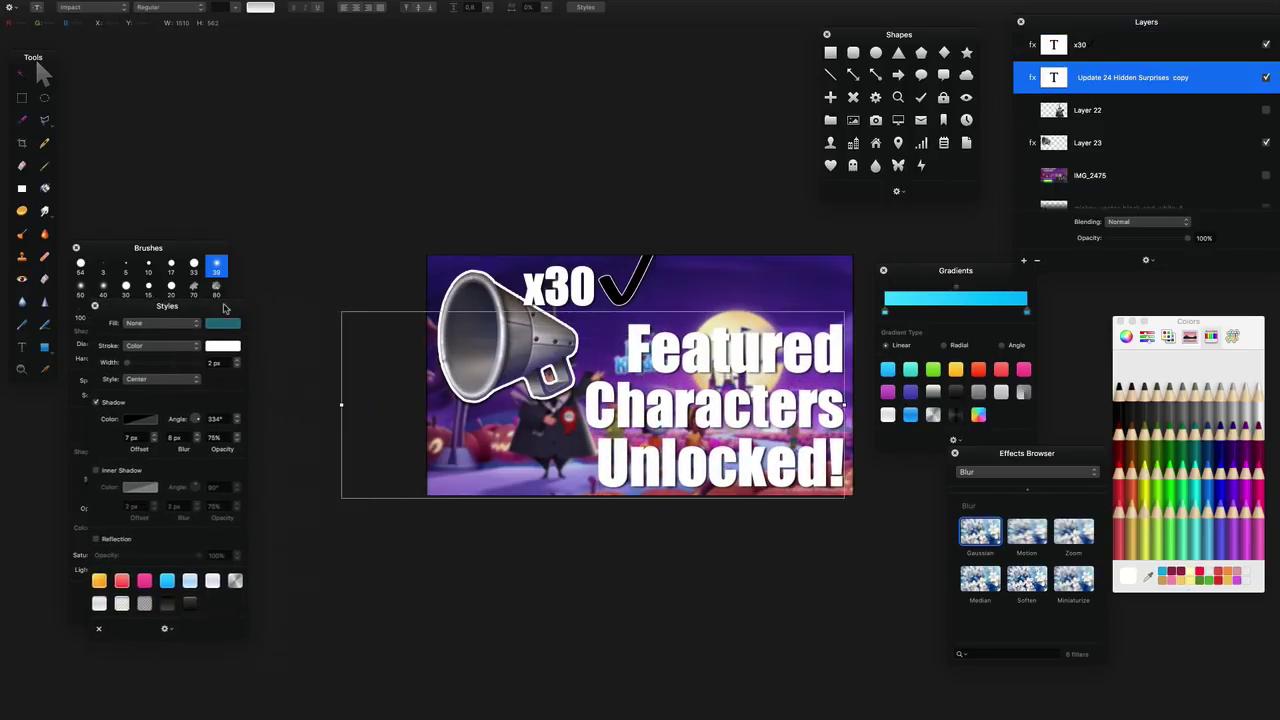
left_click_drag(341, 405, 578, 404)
- Lower the megaphone toward the canvas's left edge and rotate it about 20 degrees counterclockwise
left_click_drag(475, 312, 468, 353)
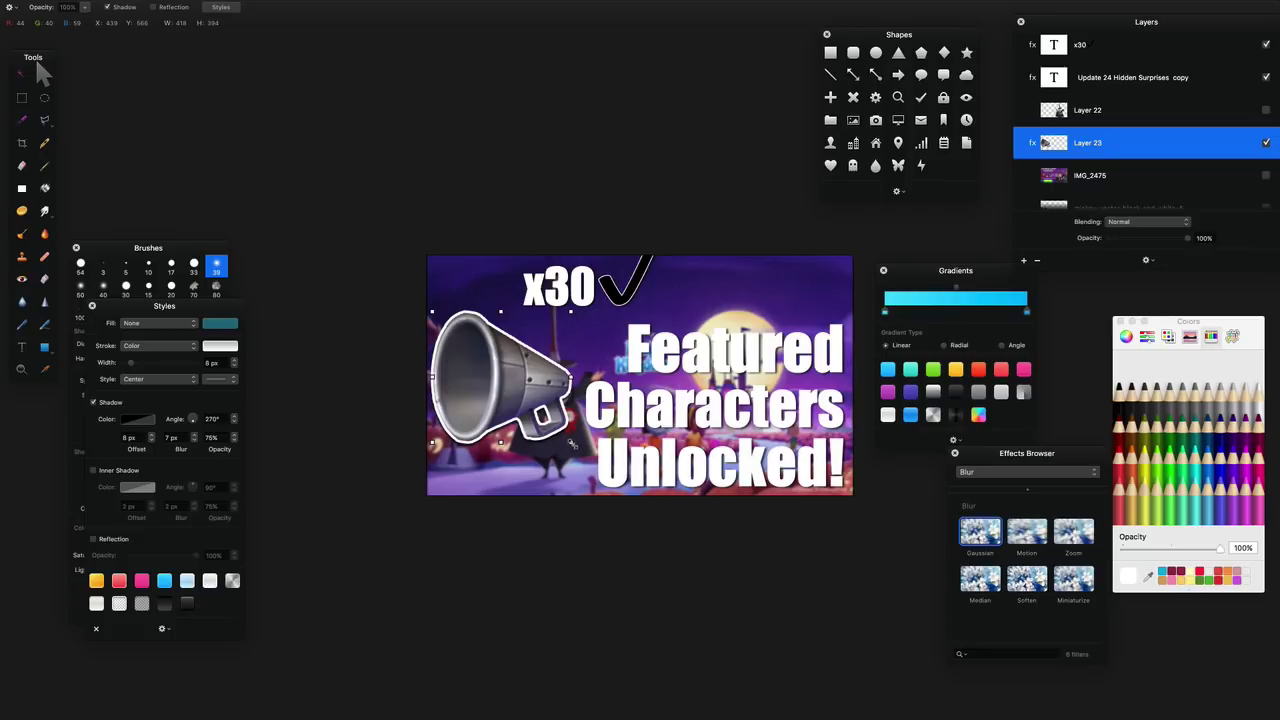
left_click_drag(574, 441, 588, 412)
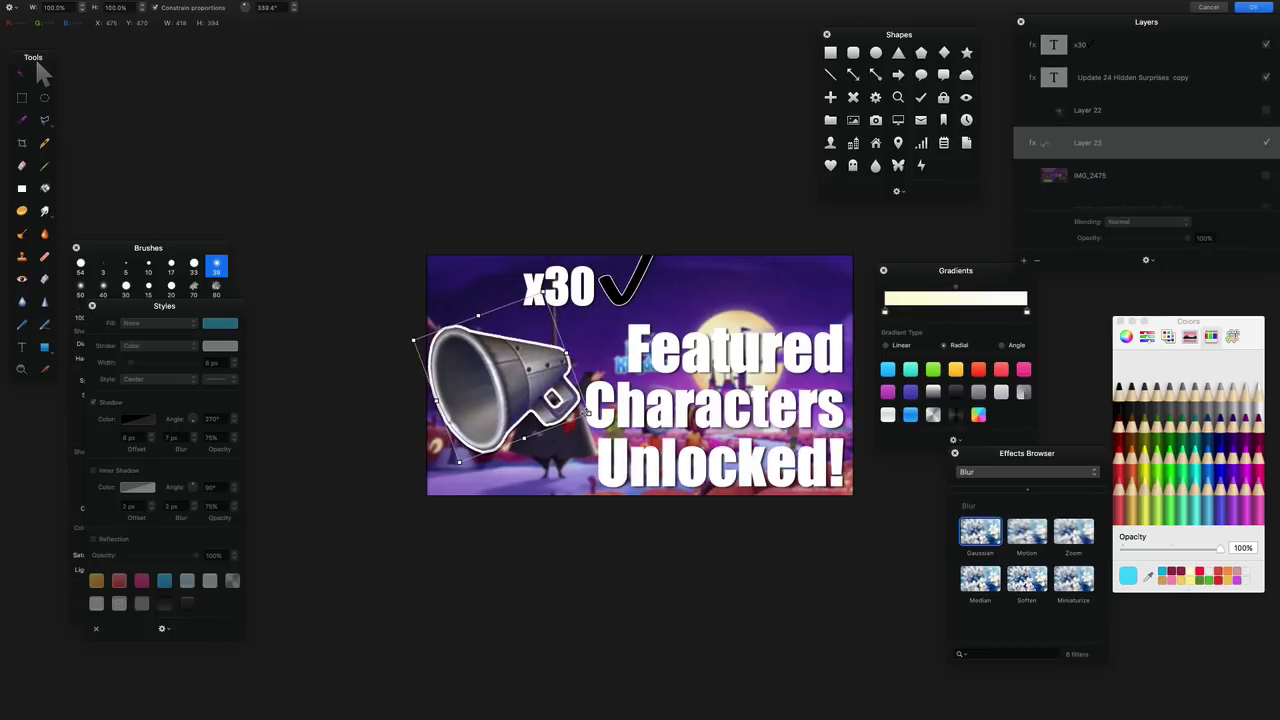
left_click_drag(509, 374, 512, 386)
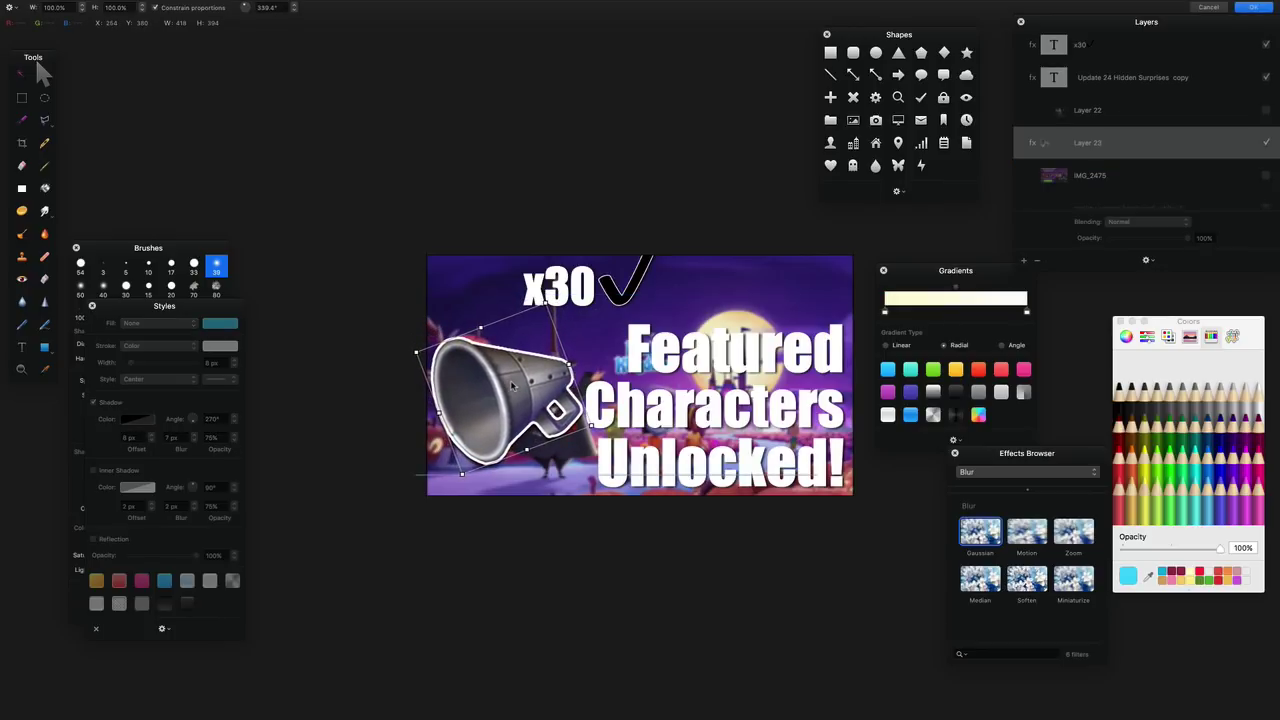
key("Return")
- Place the x30 check mark text in the canvas's lower-left area and raise the megaphone just above it
left_click_drag(543, 298, 458, 479)
left_click_drag(500, 368, 503, 341)
left_click_drag(499, 477, 500, 466)
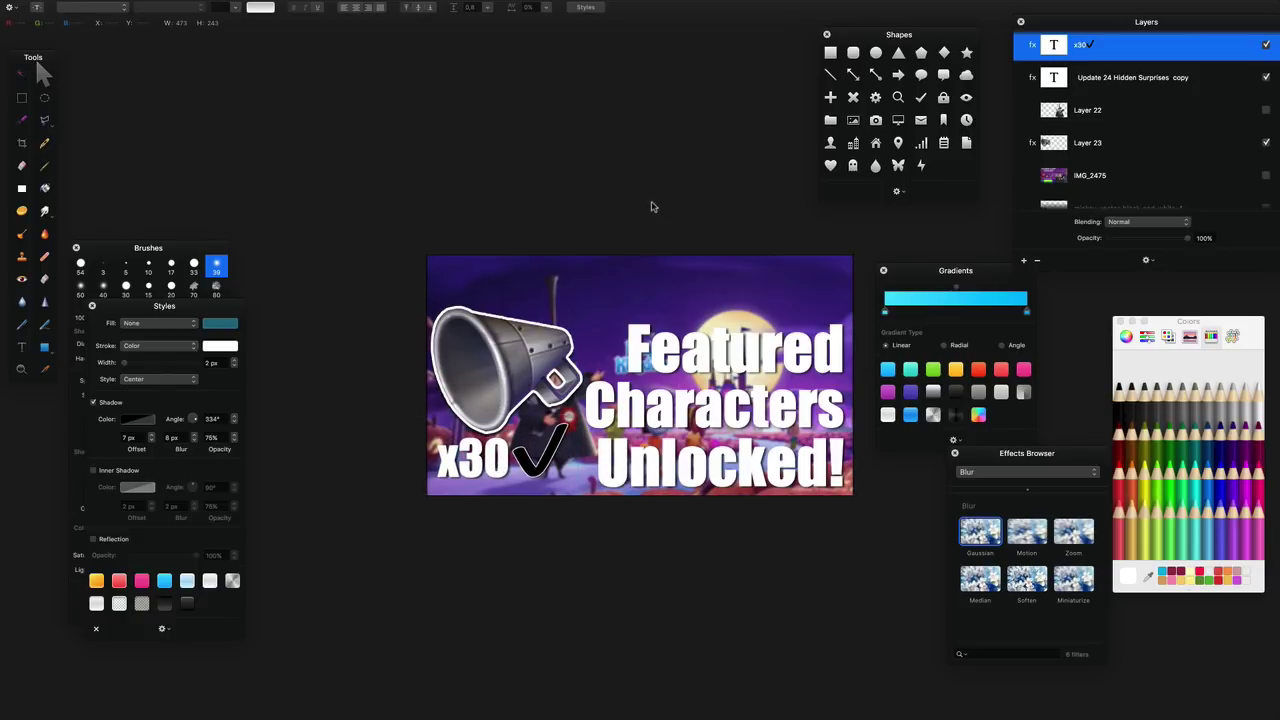
- Apply a Gaussian blur with a radius of about 6 px to the IMG_2452 background image
left_click(758, 343)
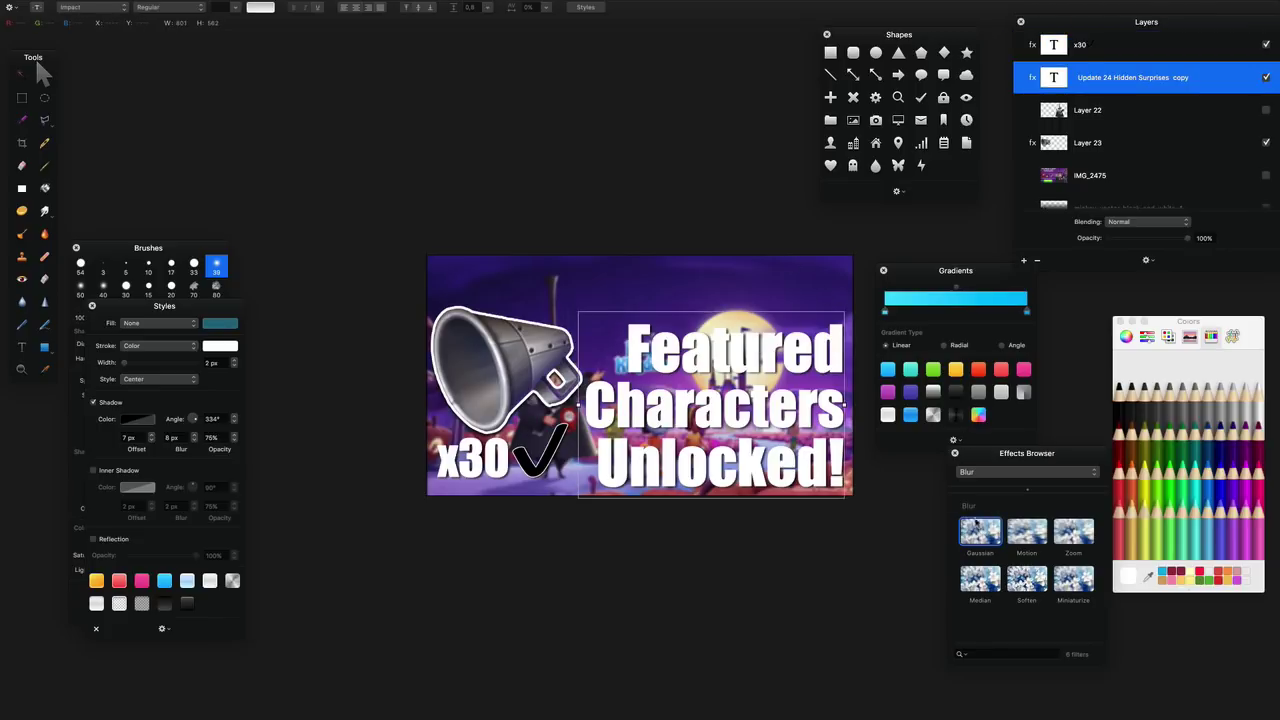
left_click(786, 279)
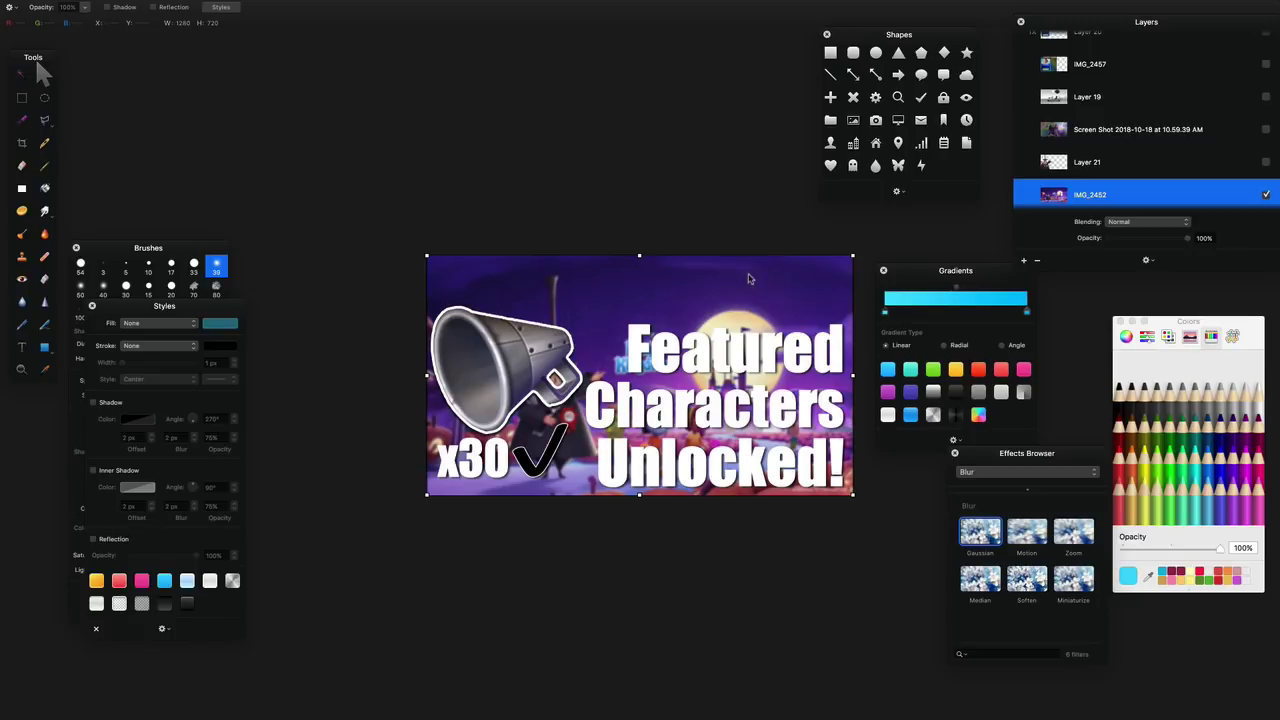
key("super+f")
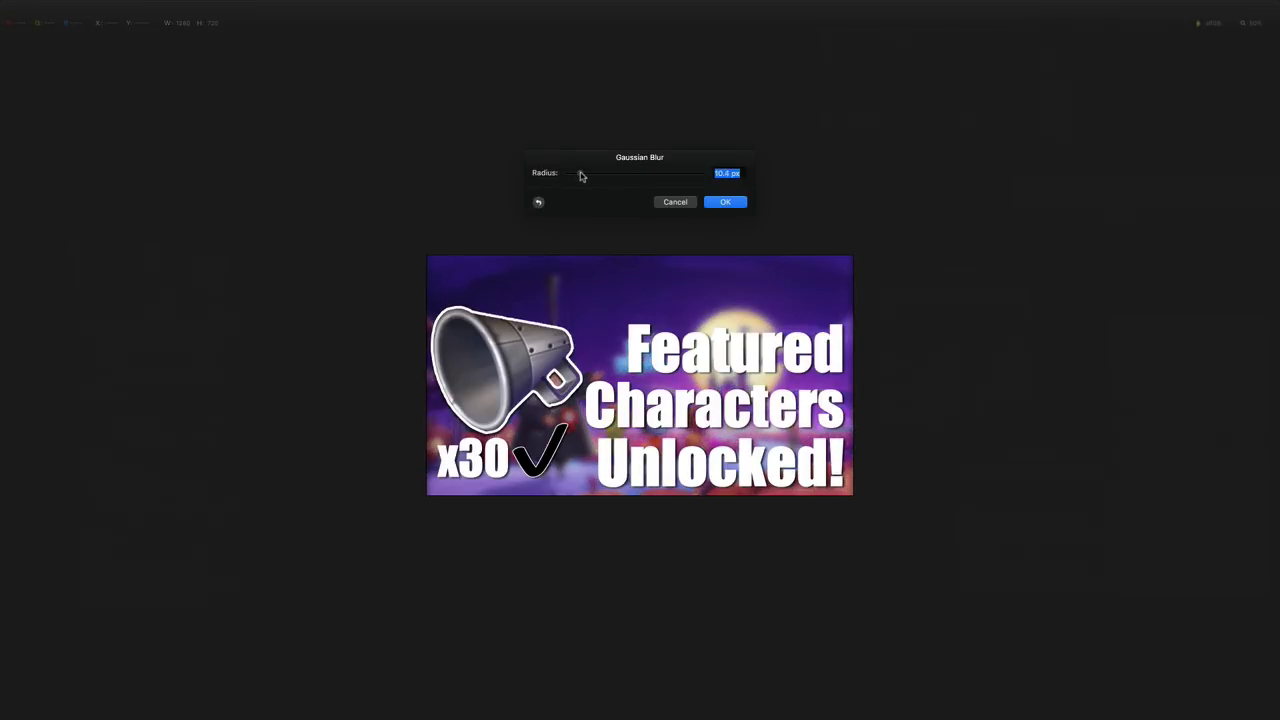
left_click_drag(578, 175, 573, 178)
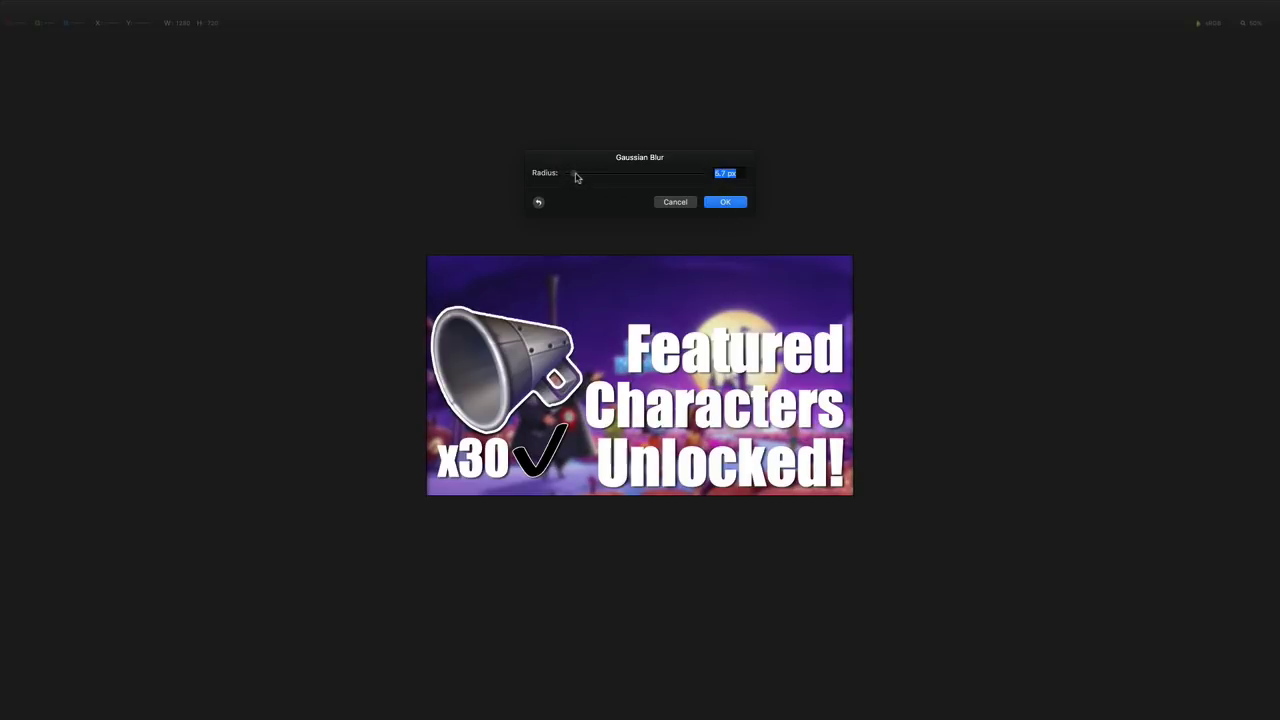
left_click(724, 204)
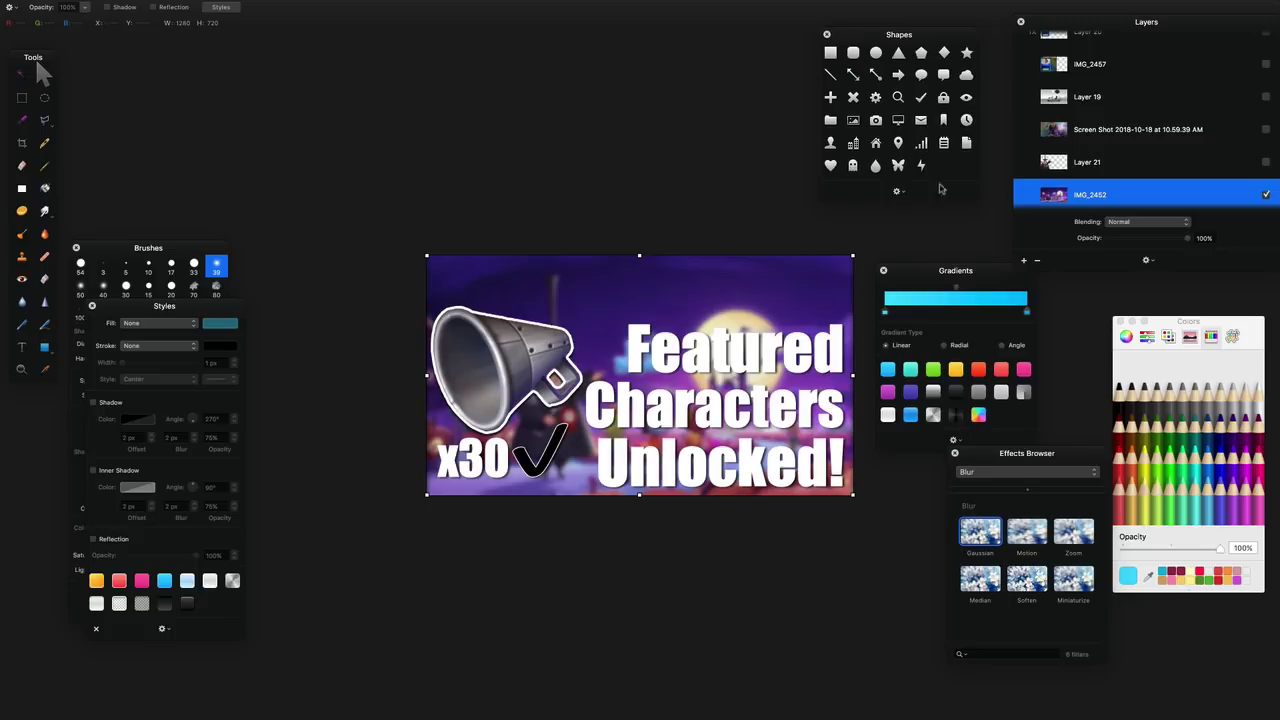
- Look through the layer list for the tsums layer group
scroll(1142, 95, "up", 10)
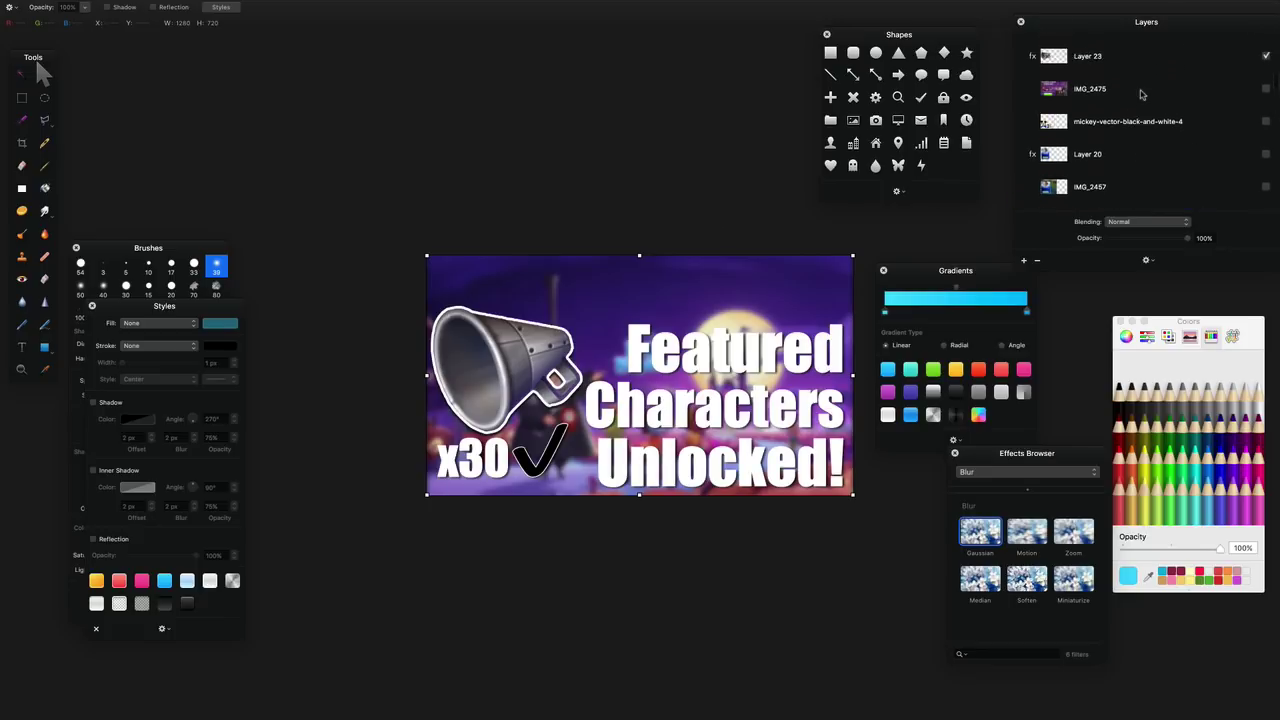
scroll(1142, 95, "up", 10)
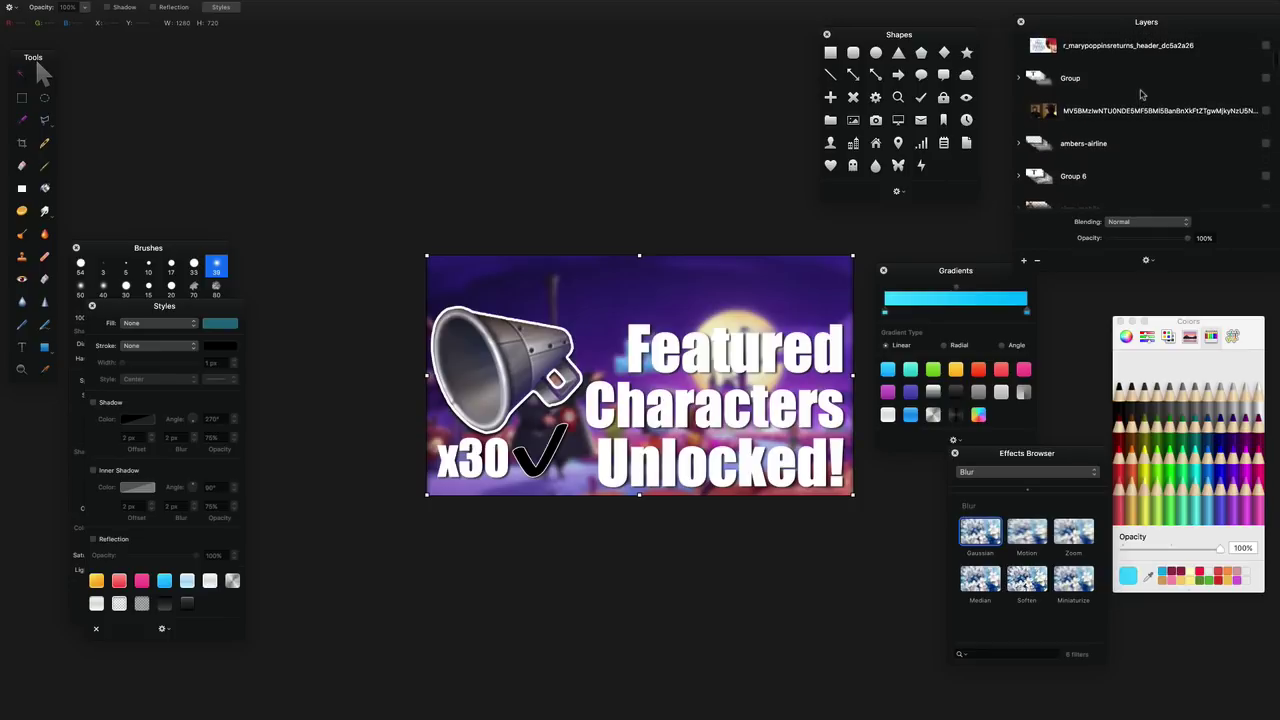
scroll(1142, 95, "down", 10)
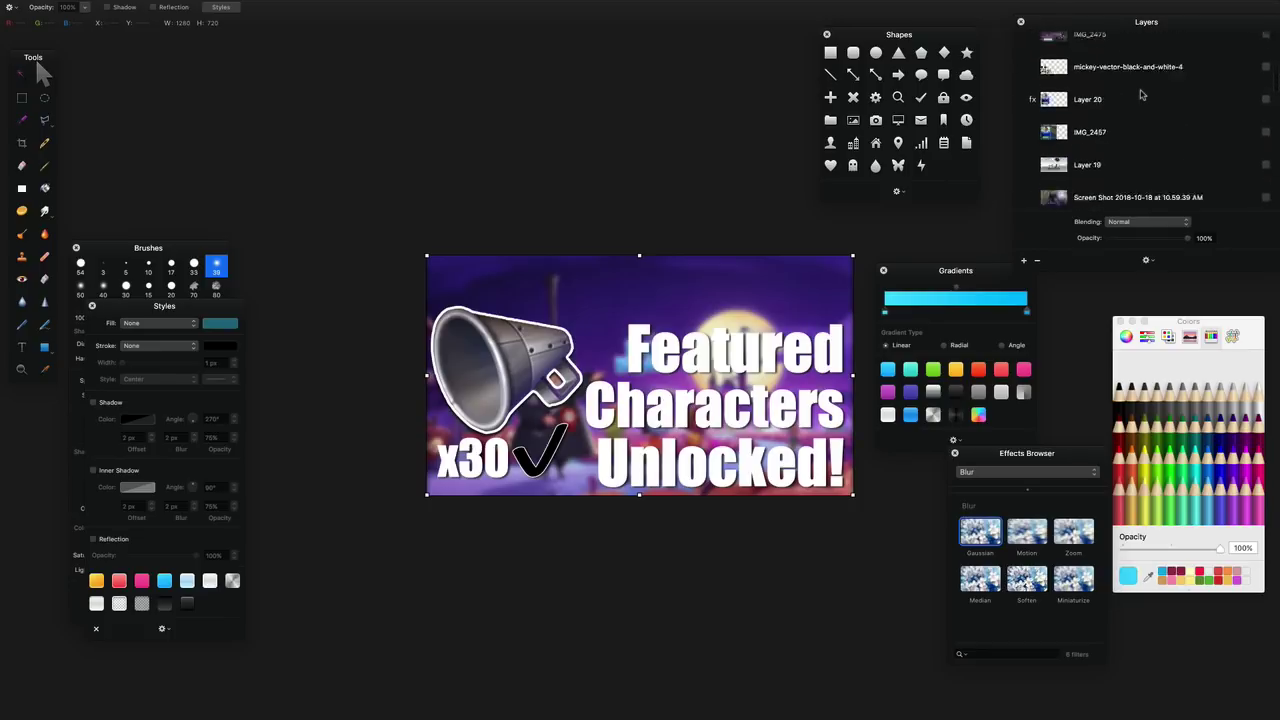
scroll(1142, 95, "down", 5)
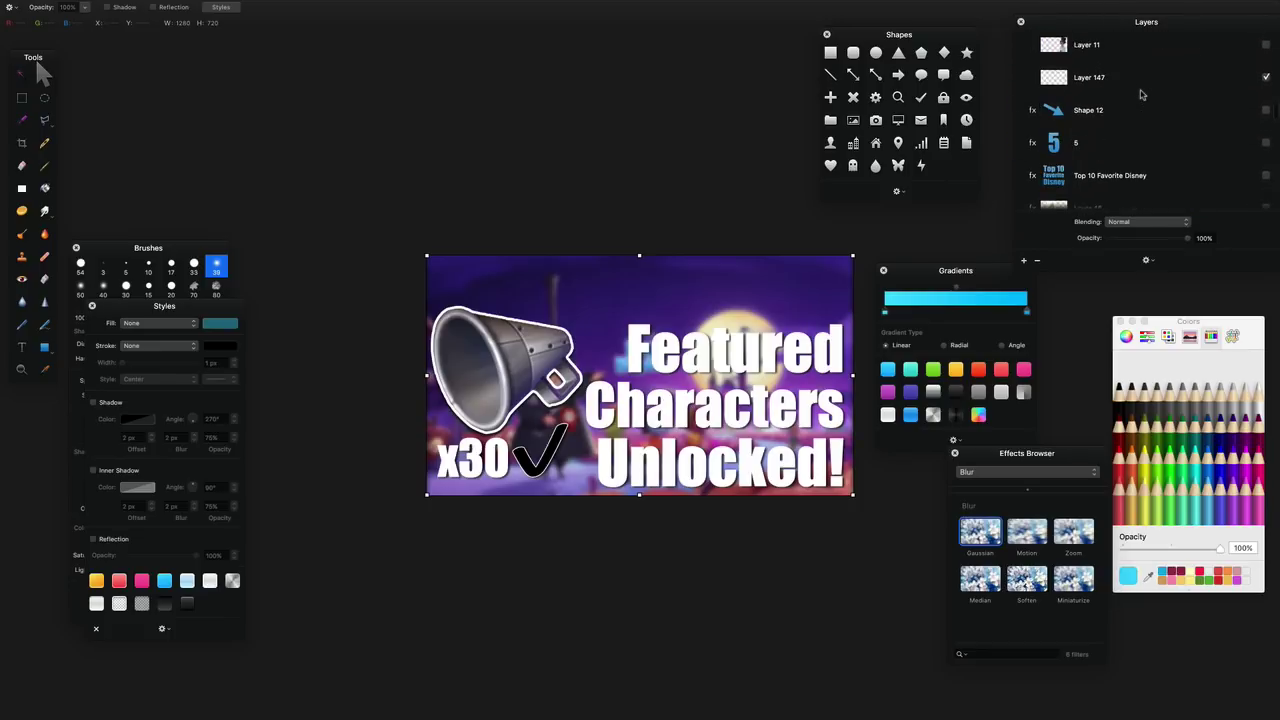
scroll(1142, 95, "down", 8)
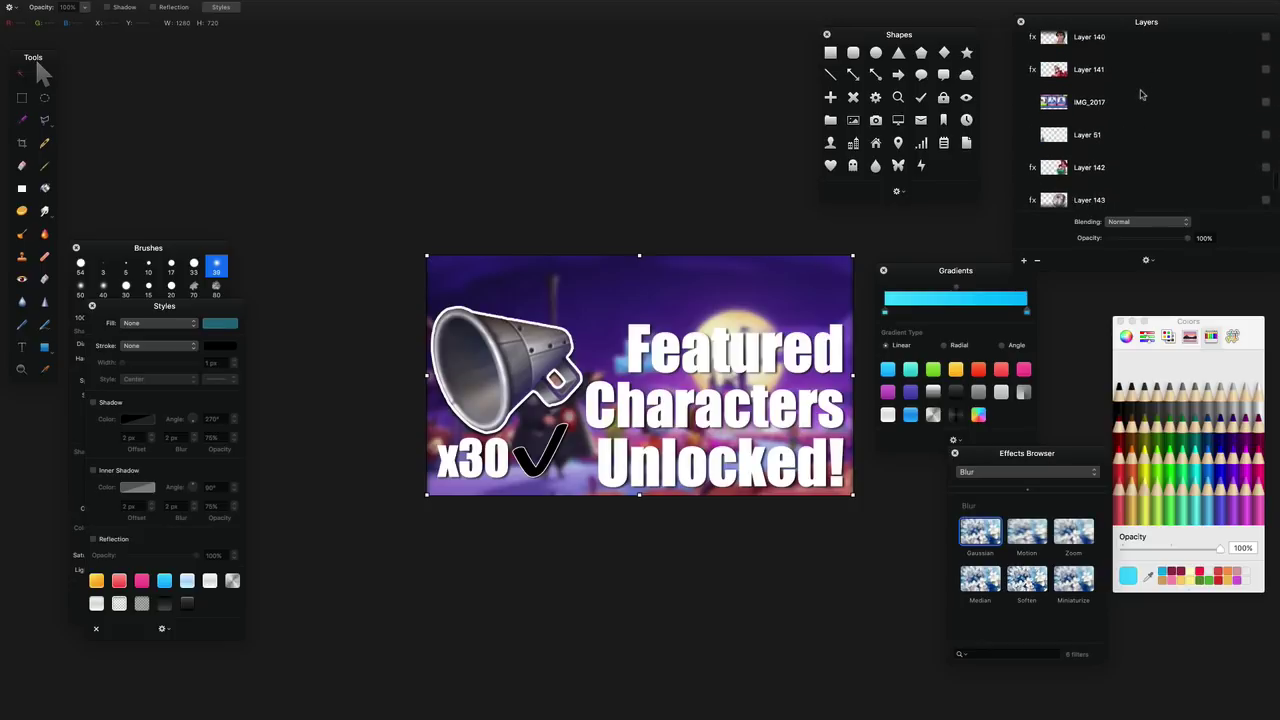
scroll(1142, 95, "up", 10)
left_click(1142, 88)
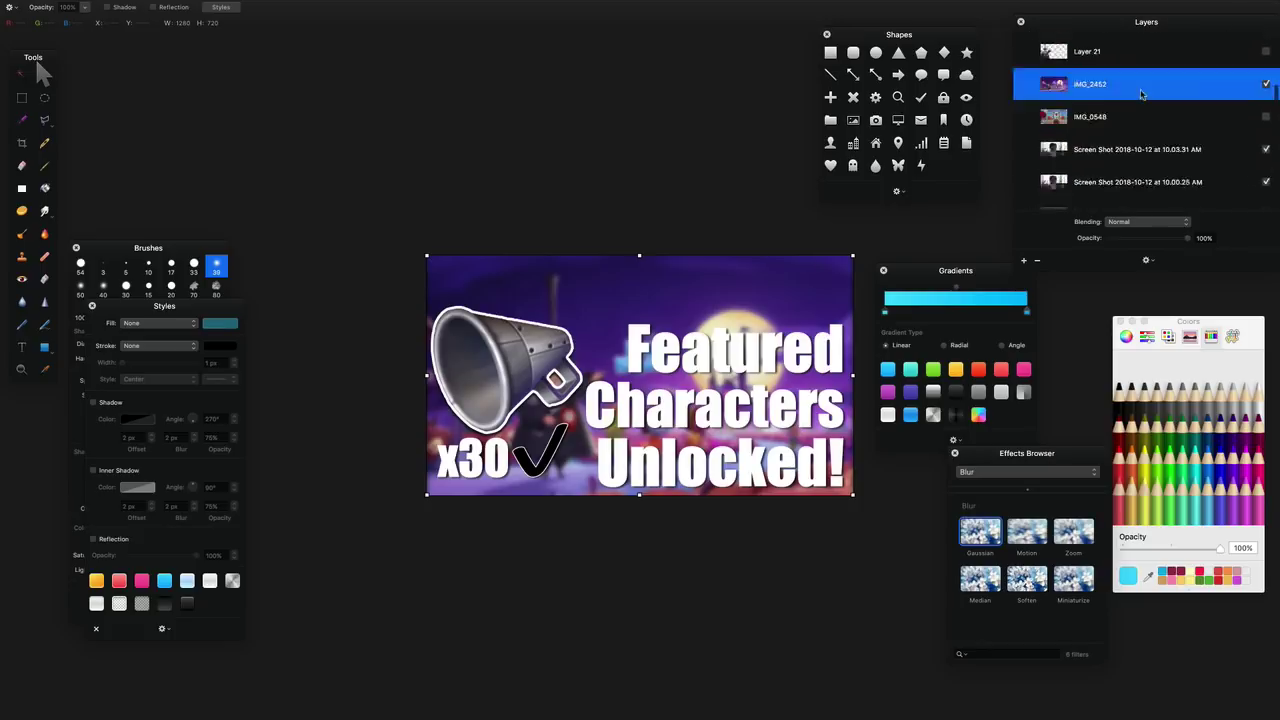
scroll(1142, 93, "up", 5)
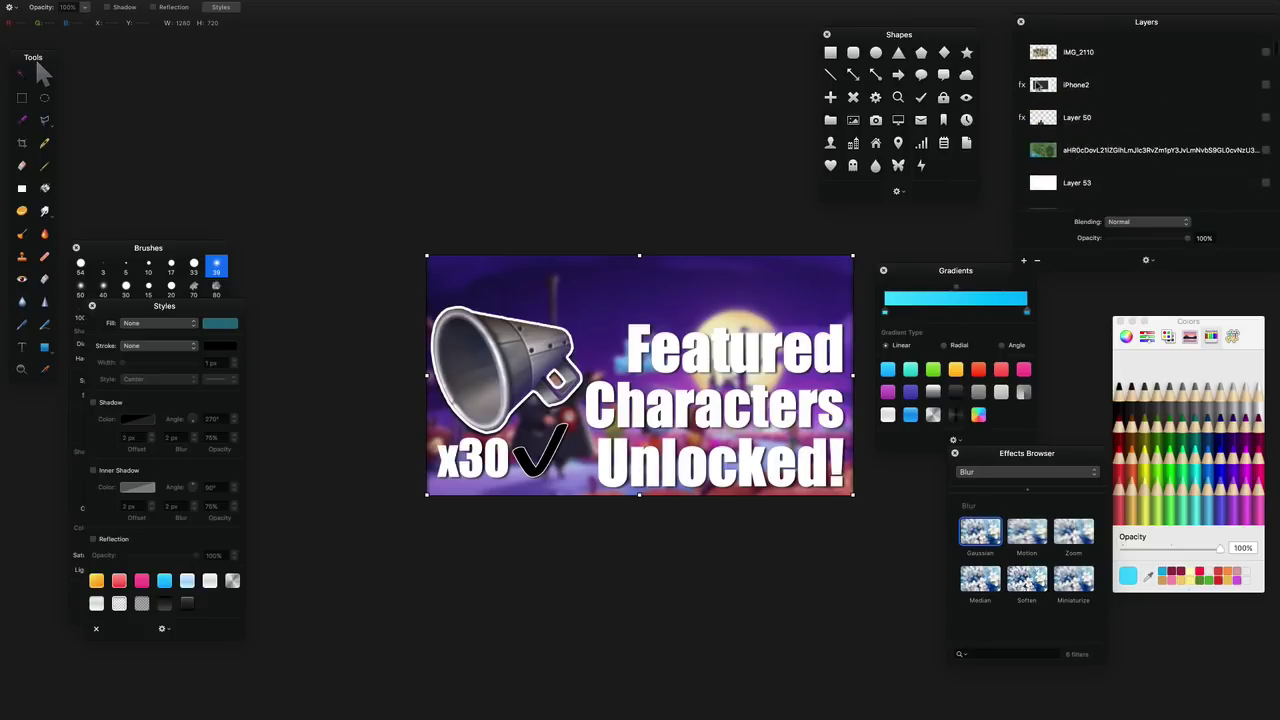
scroll(1045, 133, "up", 10)
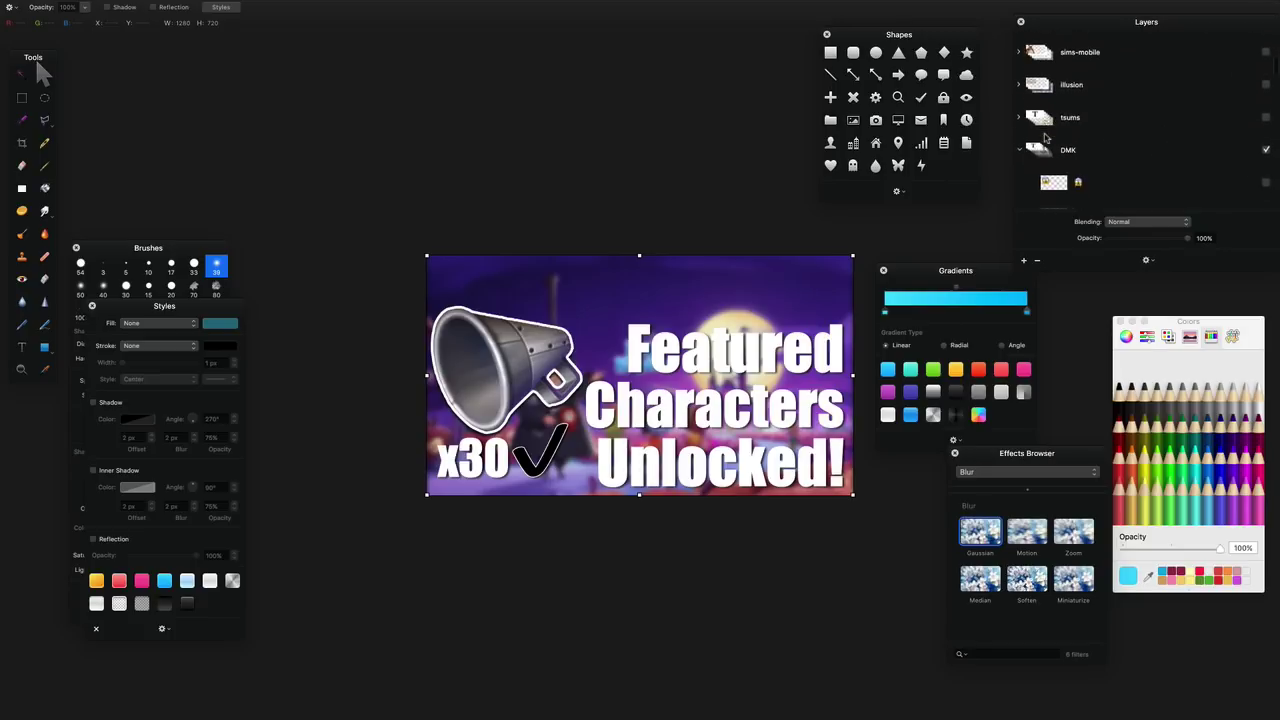
- Expand the tsums layer group and hide the DMK group's artwork
left_click(1038, 110)
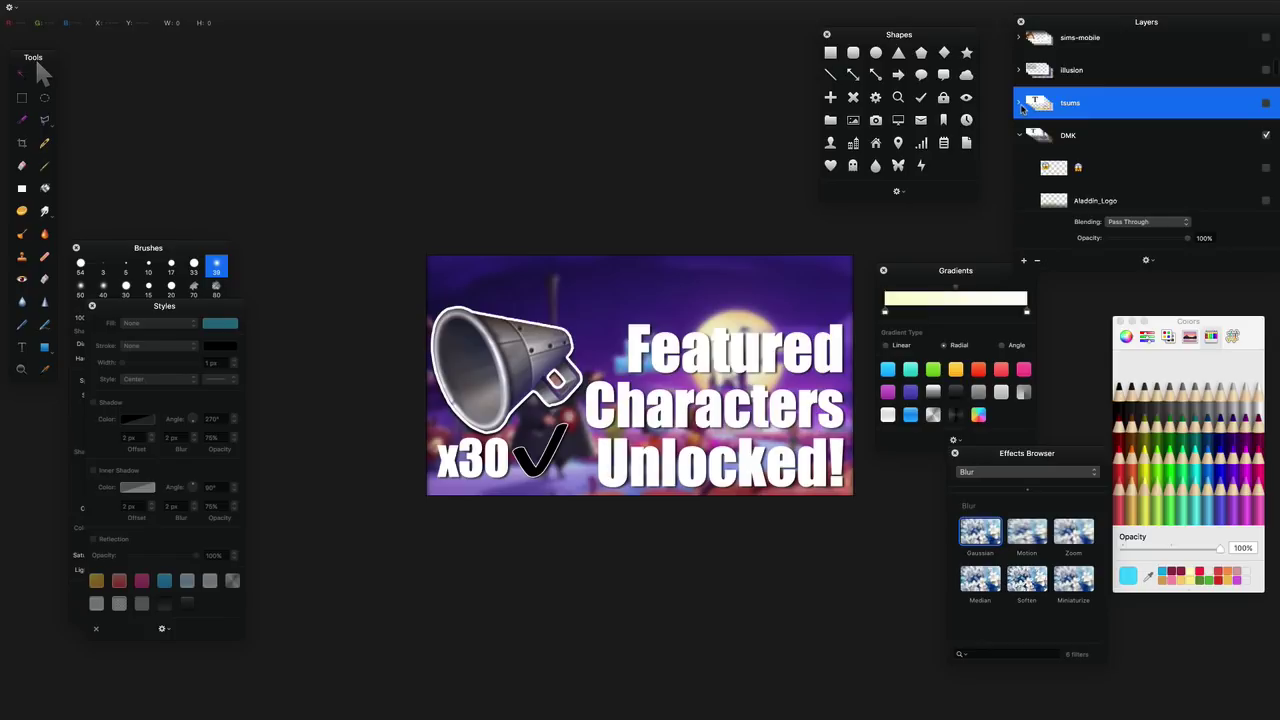
scroll(1148, 166, "down", 10)
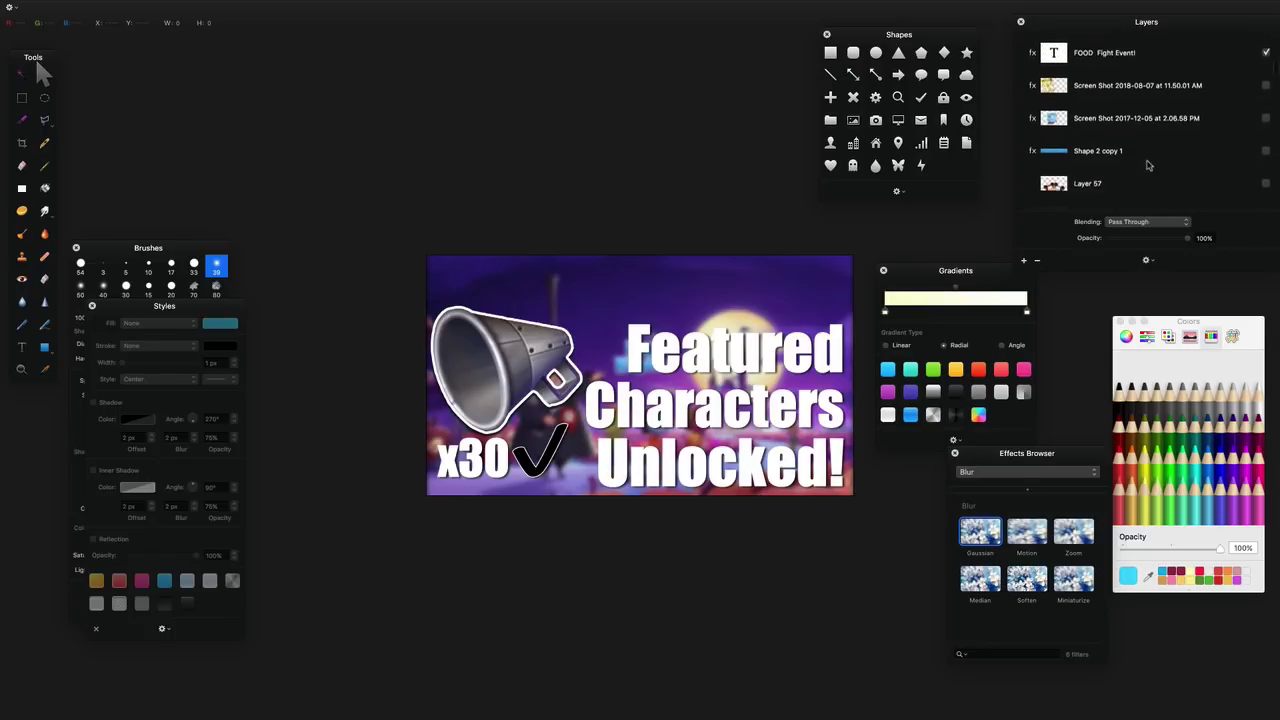
scroll(1148, 166, "down", 1)
scroll(1148, 166, "down", 10)
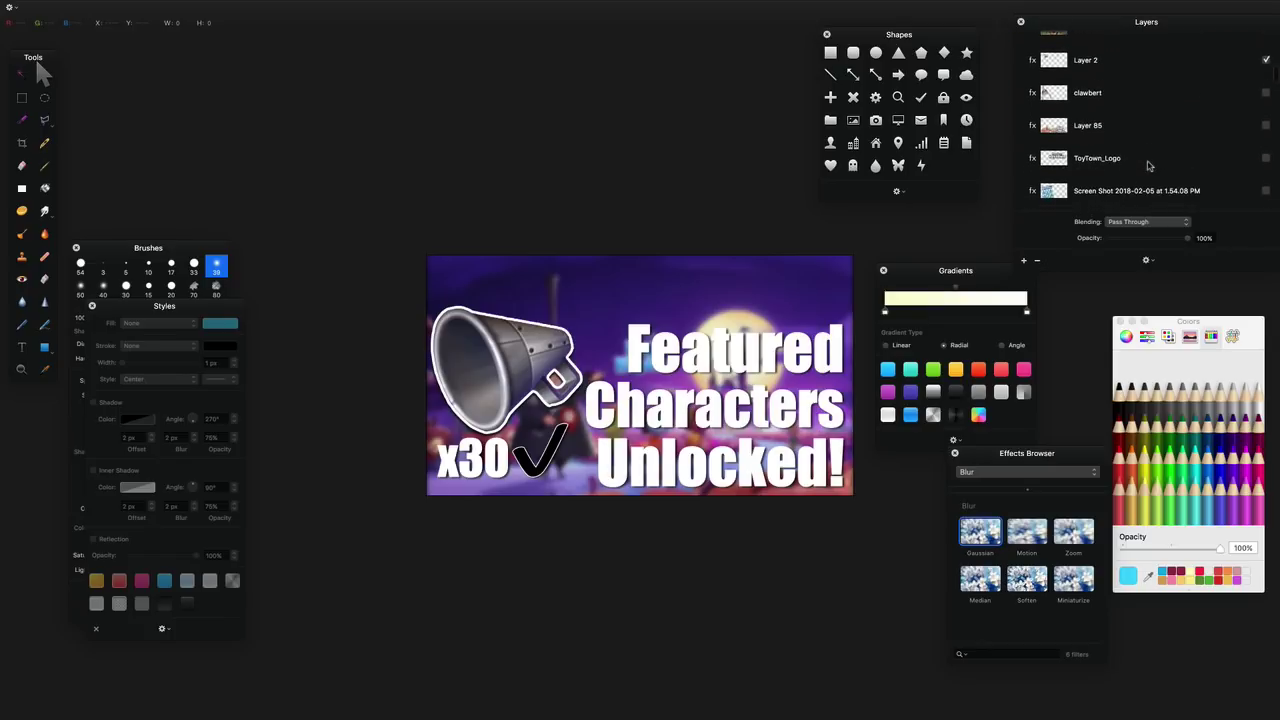
scroll(1148, 166, "down", 5)
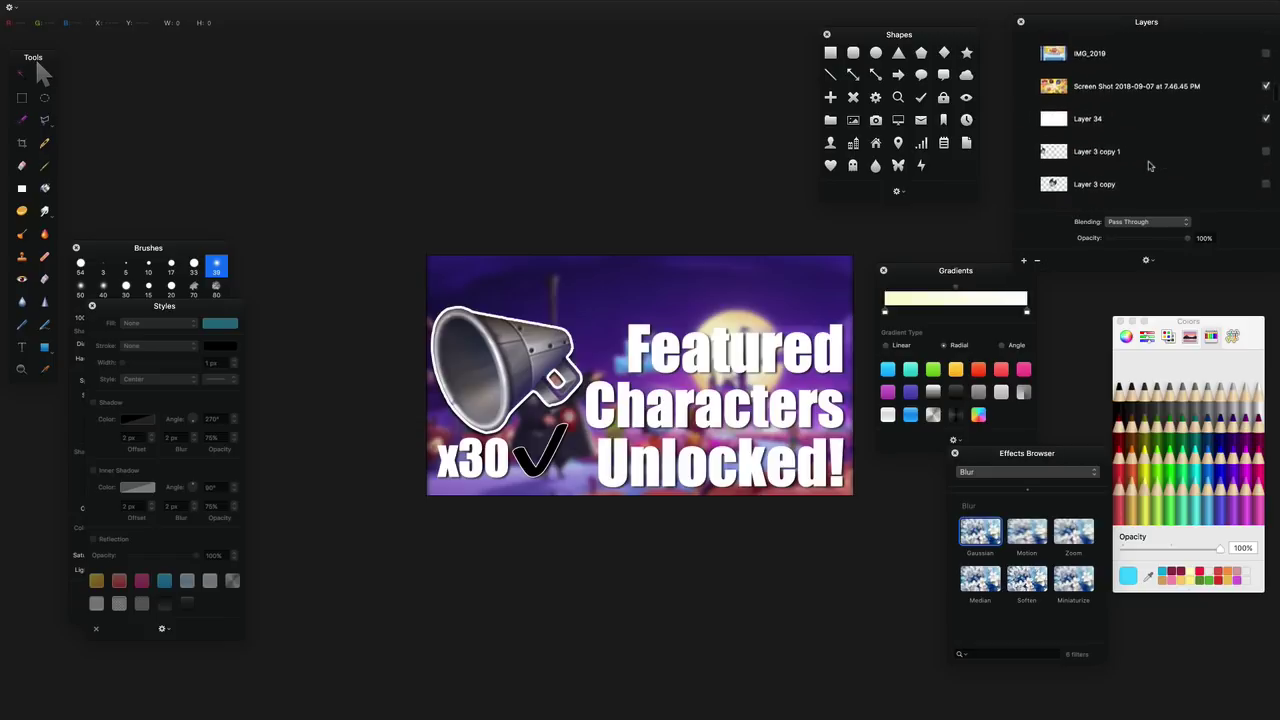
left_click(1266, 80)
- Show the tsums layer group's "FOOD Fight Event!" artwork on the canvas
scroll(1229, 107, "up", 8)
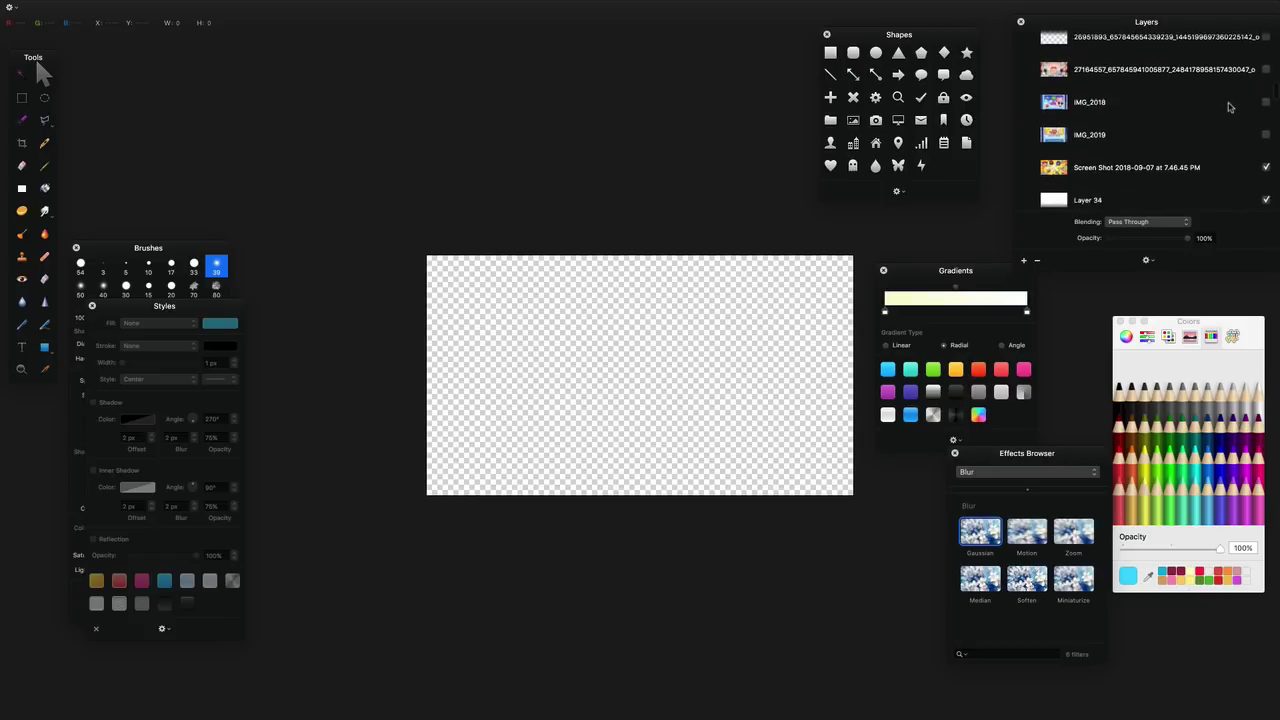
scroll(1229, 107, "up", 1)
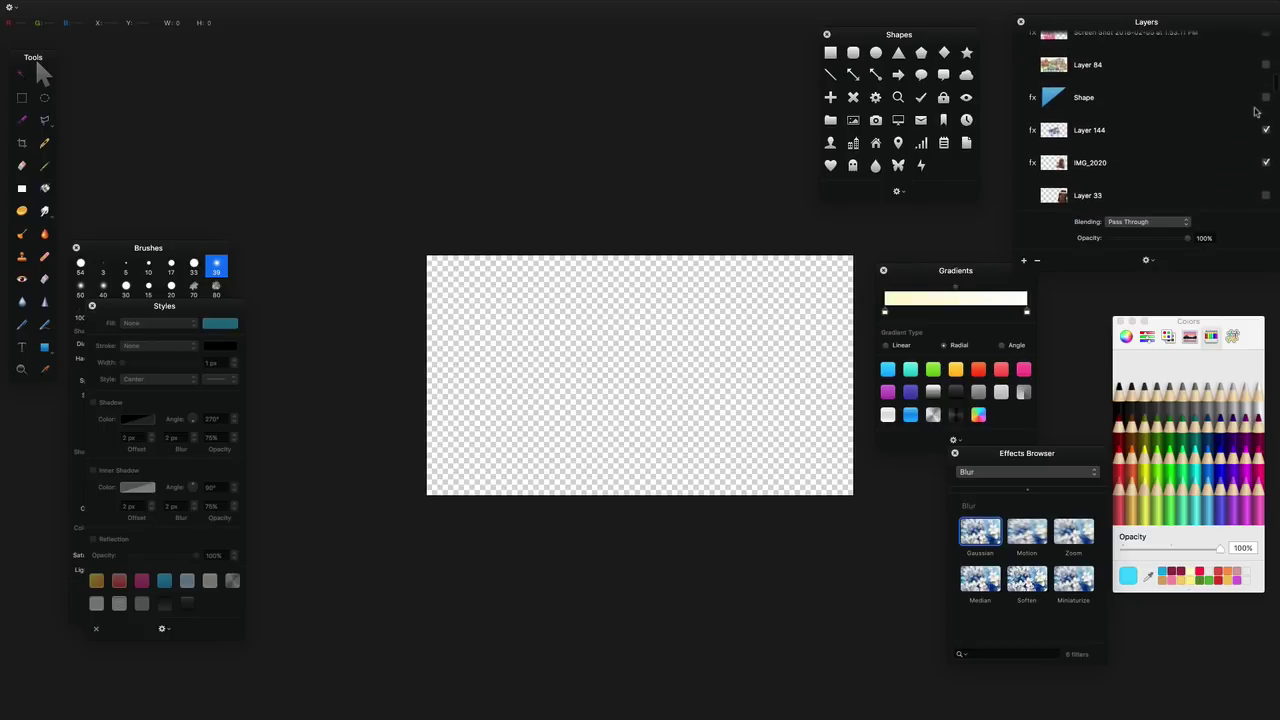
scroll(1256, 112, "up", 8)
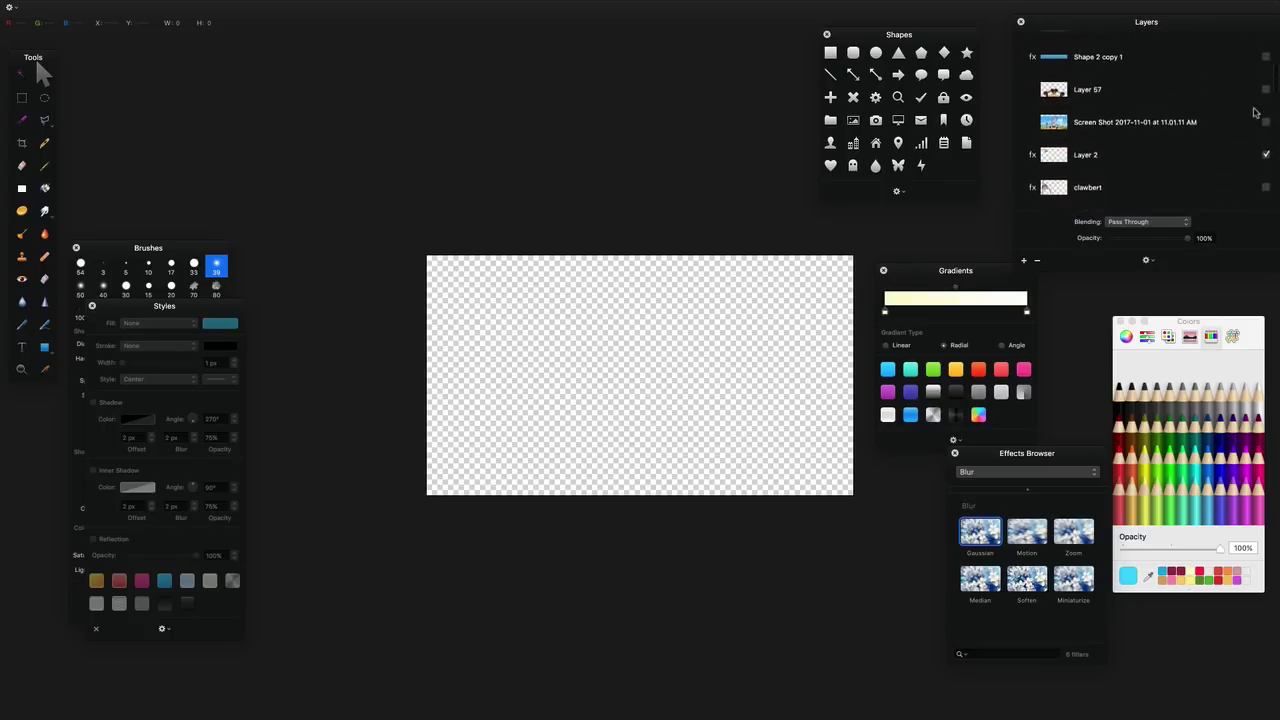
scroll(1256, 112, "up", 10)
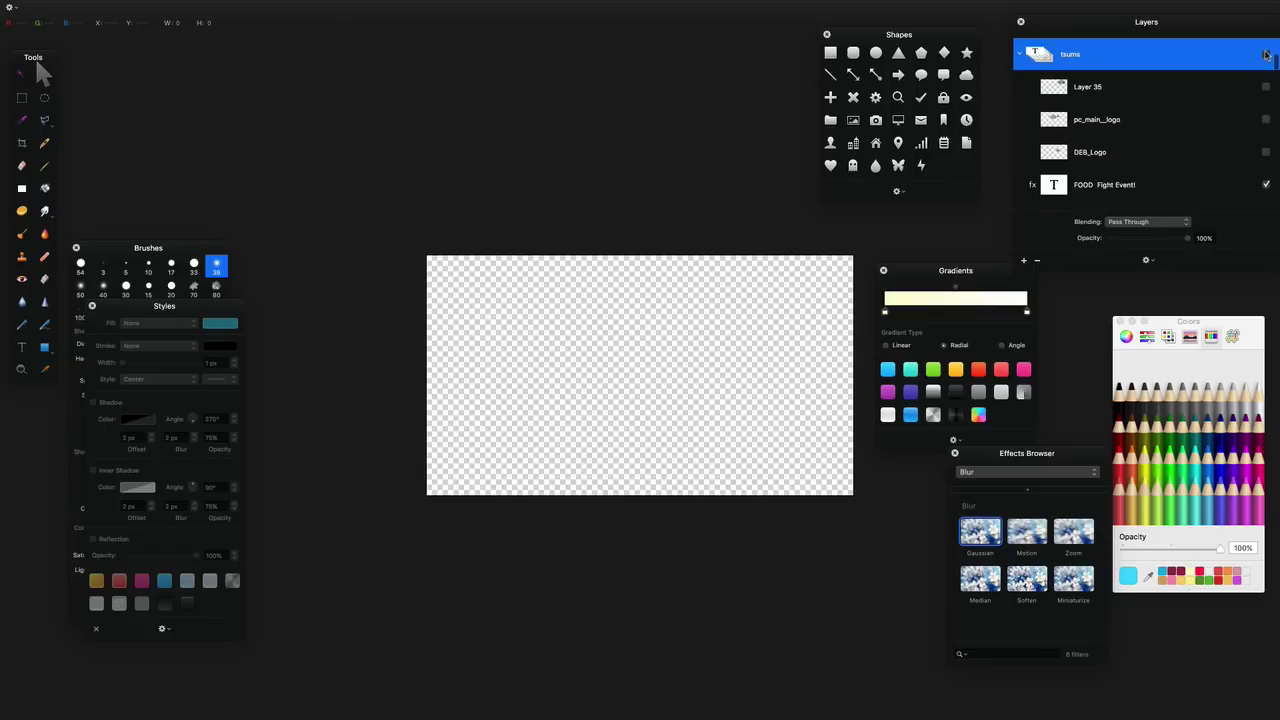
- Hide the background layer Screen Shot 2018-09-07 at 7.46.45 PM in the tsums group
scroll(1173, 140, "down", 4)
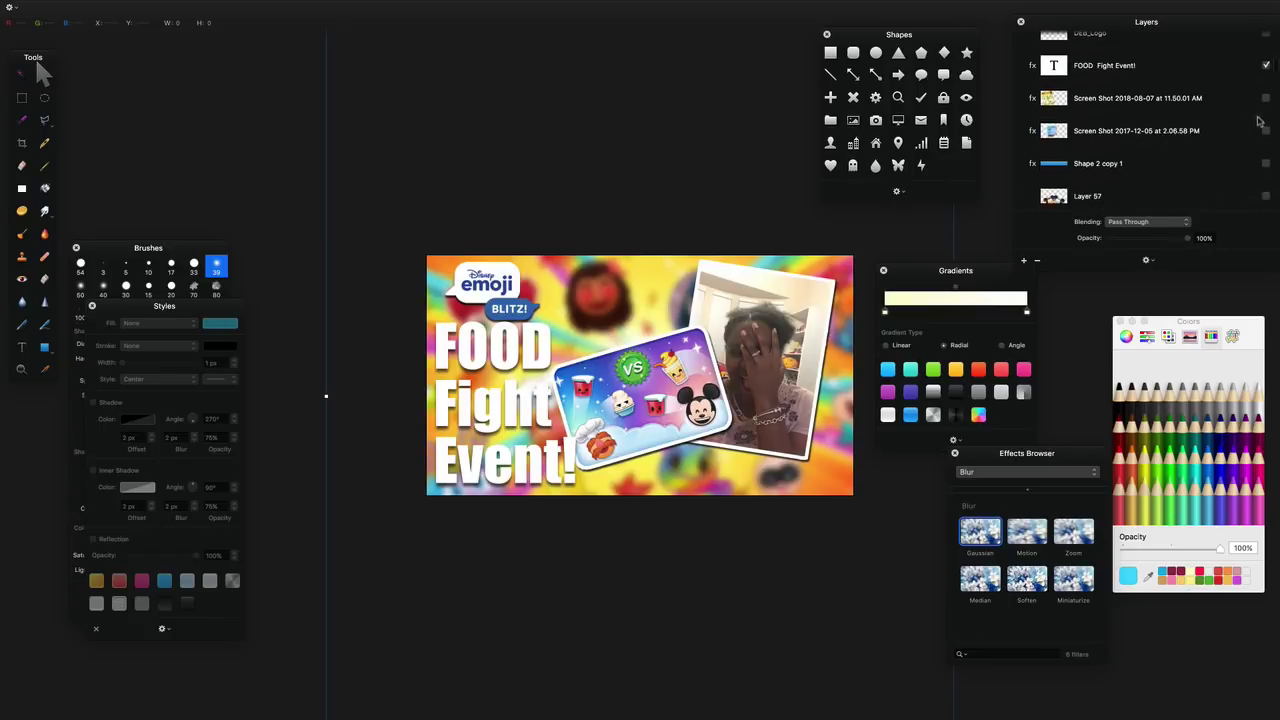
scroll(1224, 133, "down", 3)
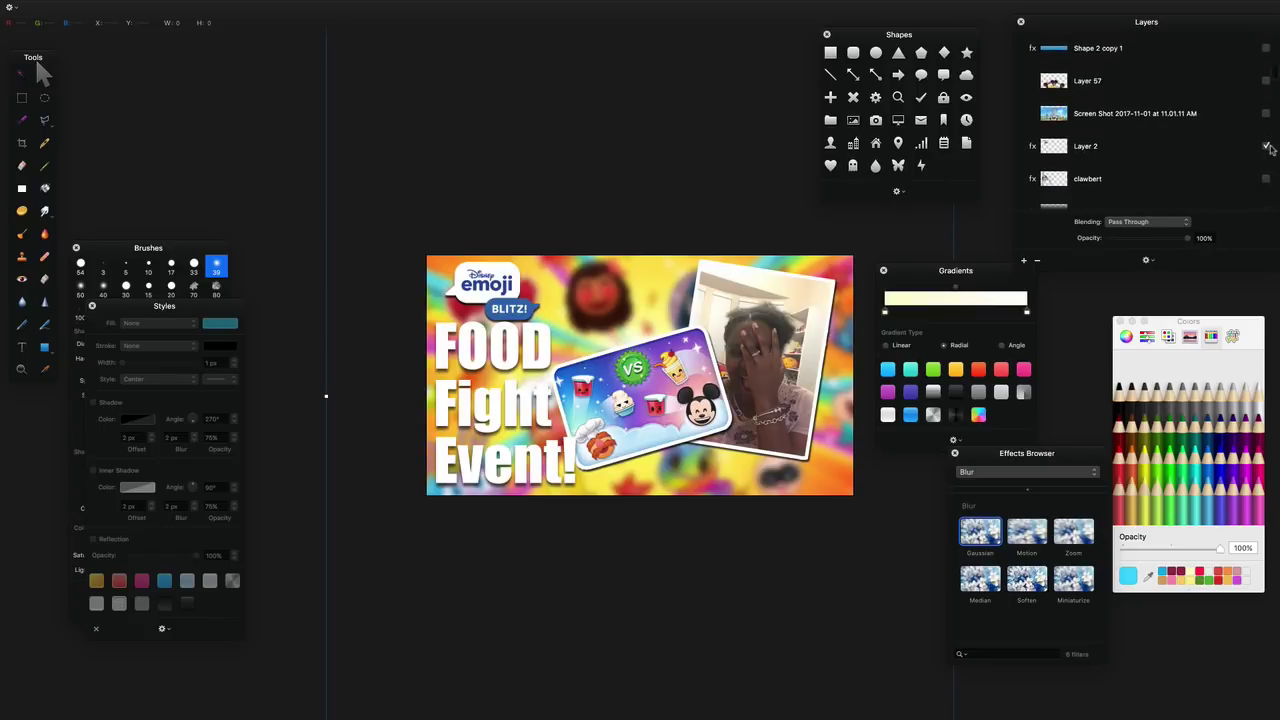
scroll(1268, 150, "down", 10)
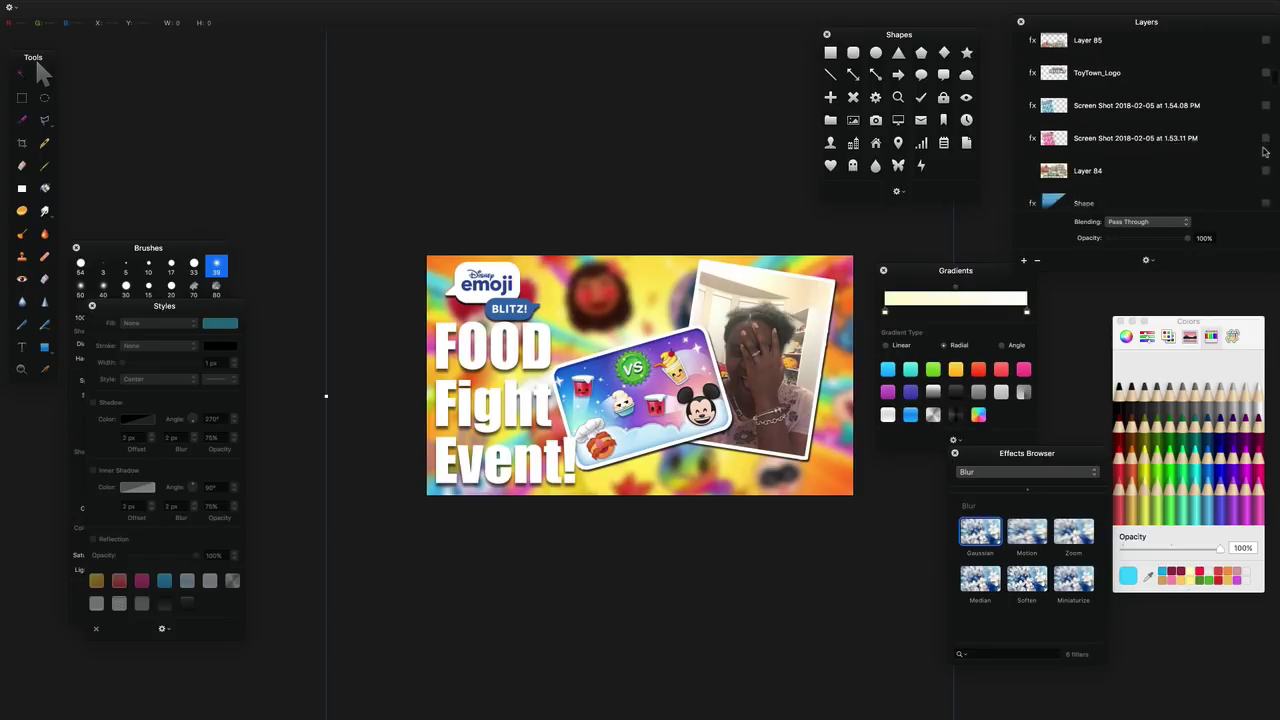
scroll(1264, 160, "down", 4)
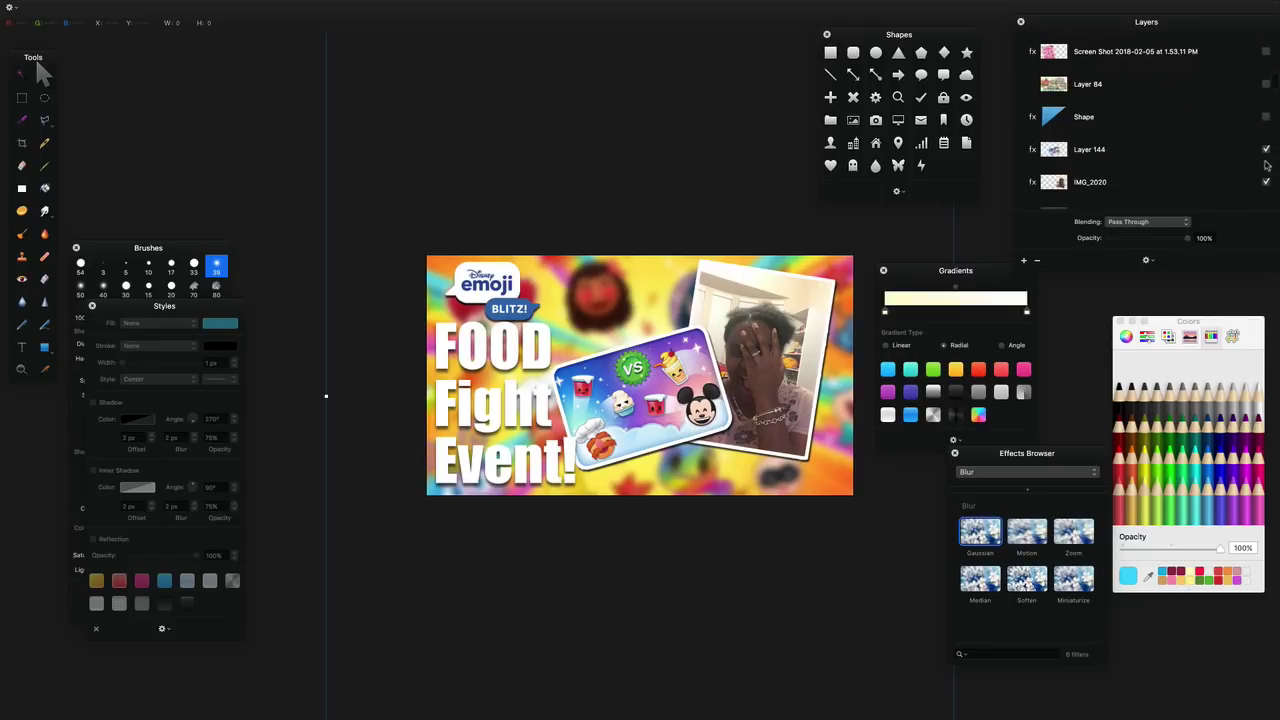
scroll(1266, 165, "down", 8)
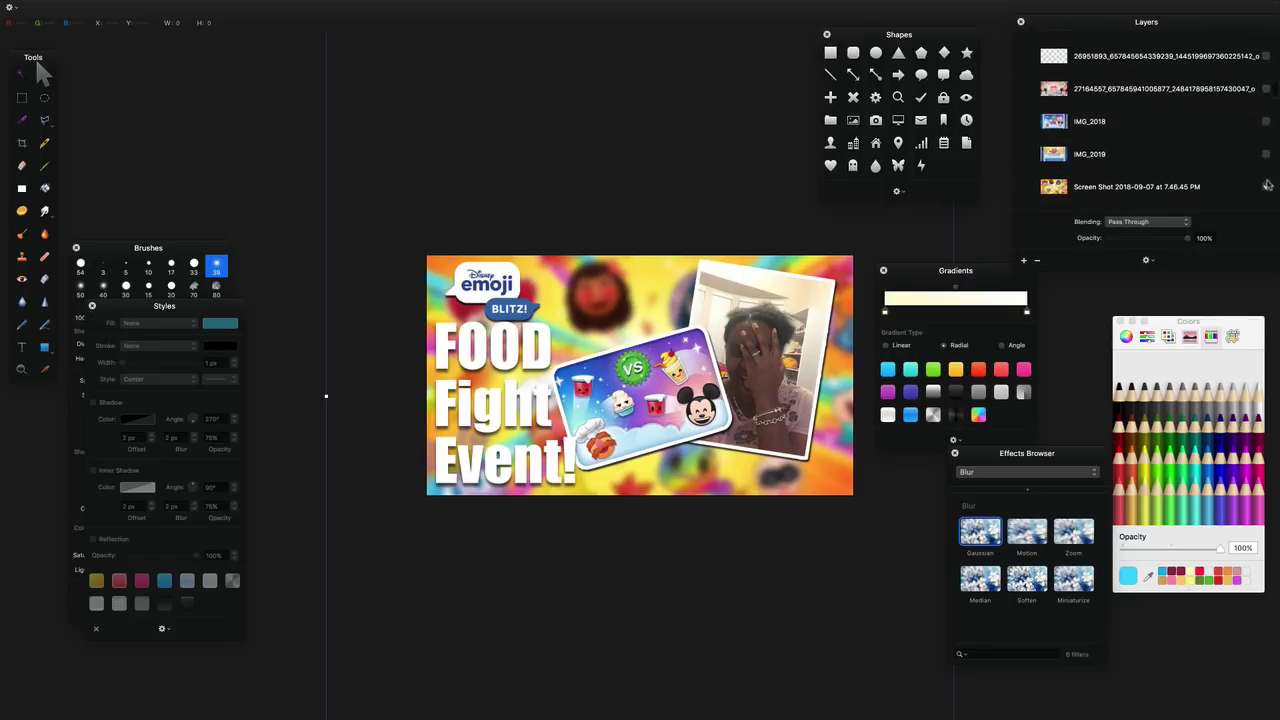
left_click(1266, 187)
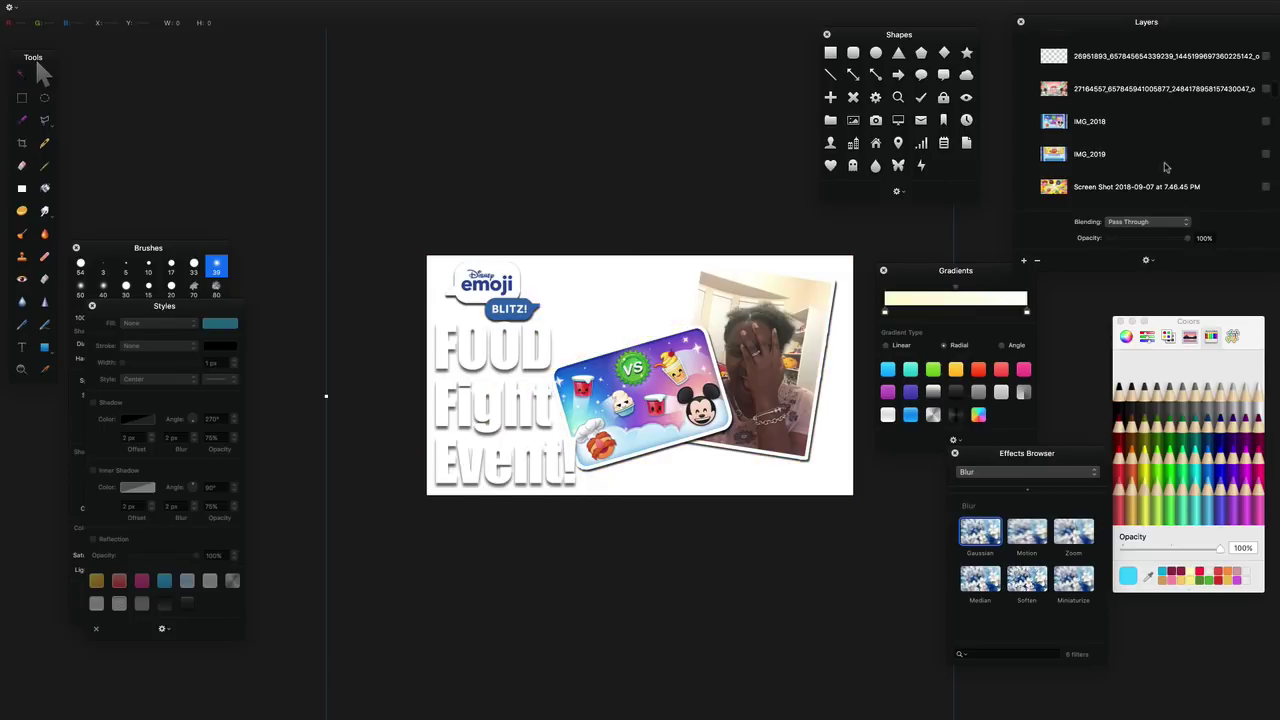
- Show Layer 33 in the tsums group and nudge the group's artwork slightly on the canvas
scroll(1166, 165, "down", 3)
scroll(1165, 167, "up", 5)
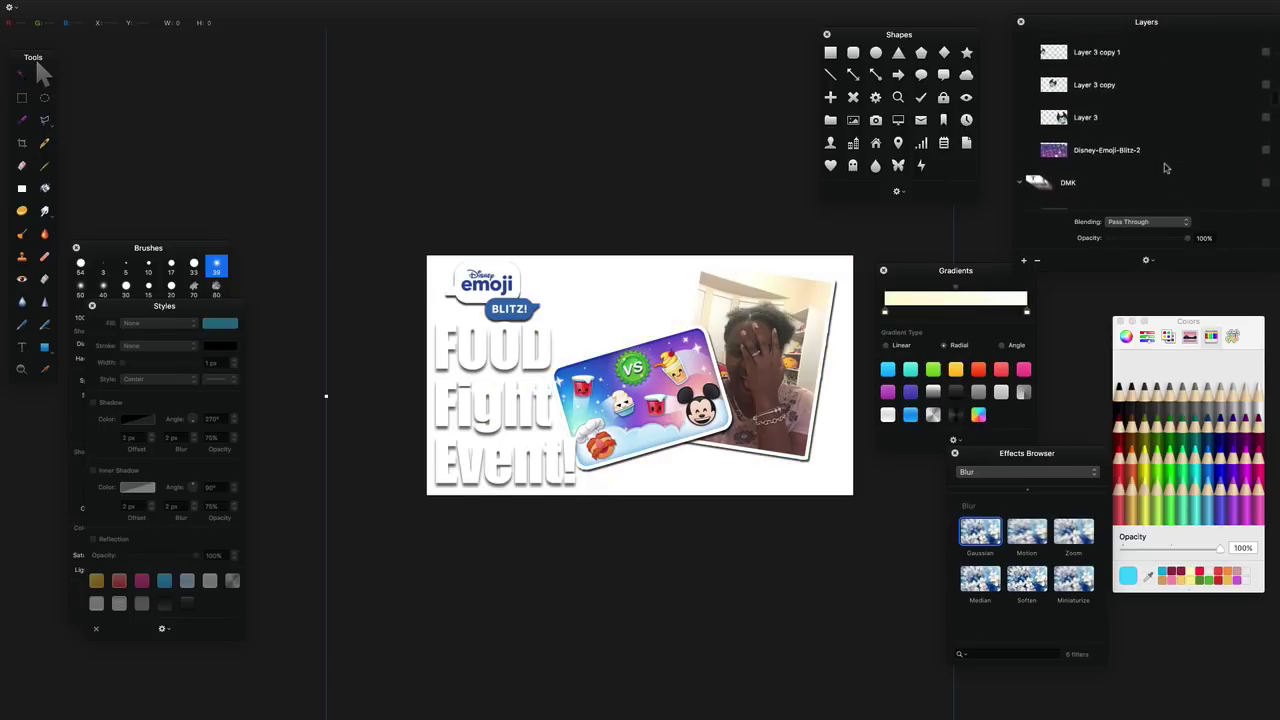
scroll(1165, 167, "up", 4)
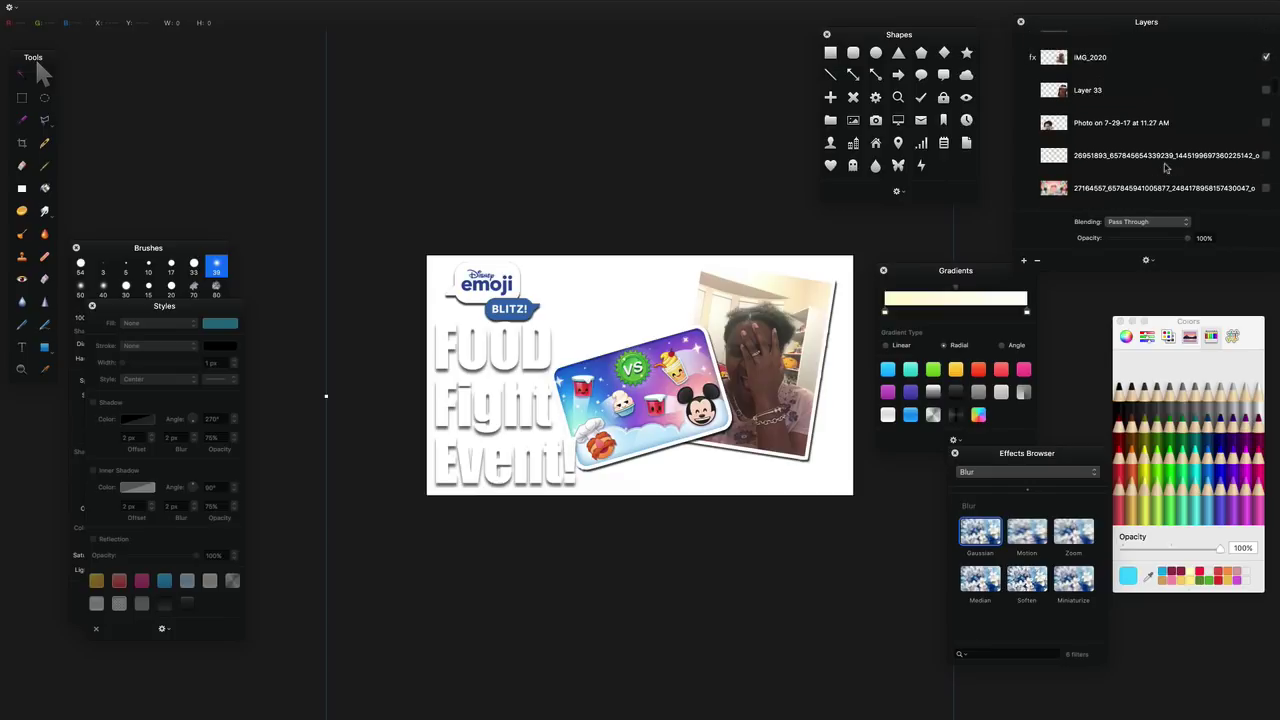
left_click(1266, 100)
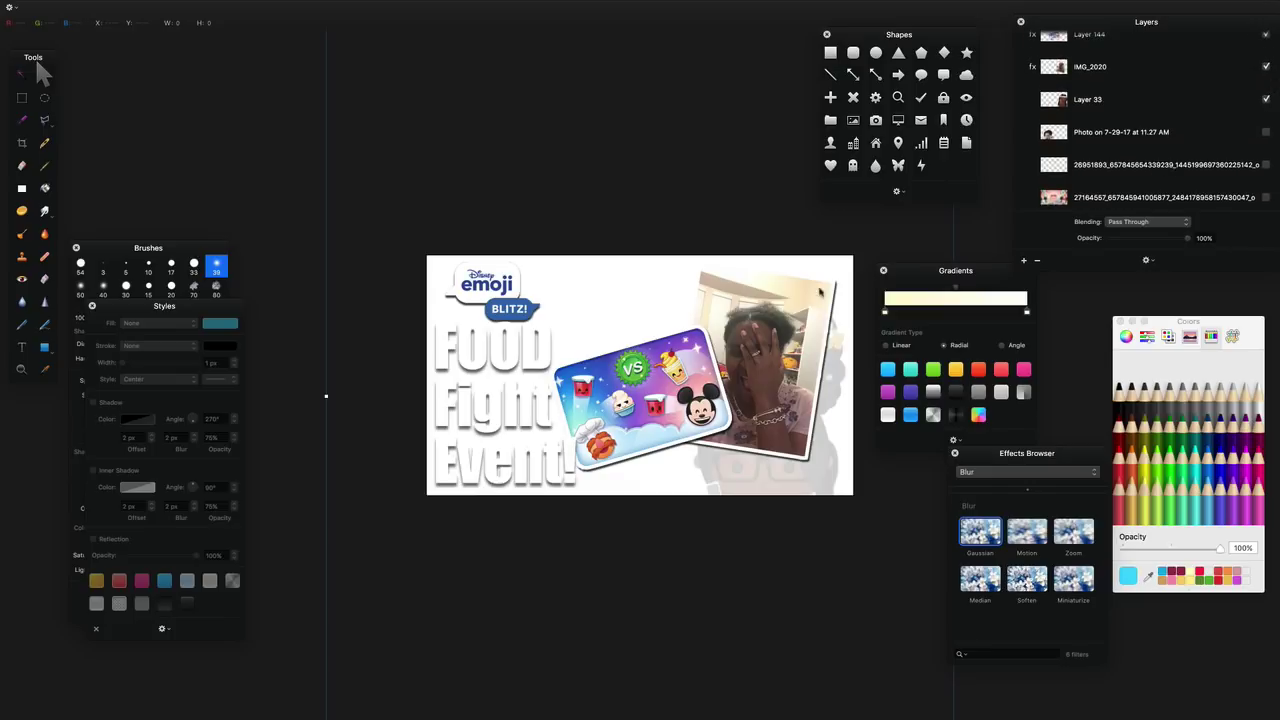
mouse_move(767, 291)
left_mouse_down()
mouse_move(672, 288)
mouse_move(743, 318)
mouse_move(765, 309)
left_mouse_up()
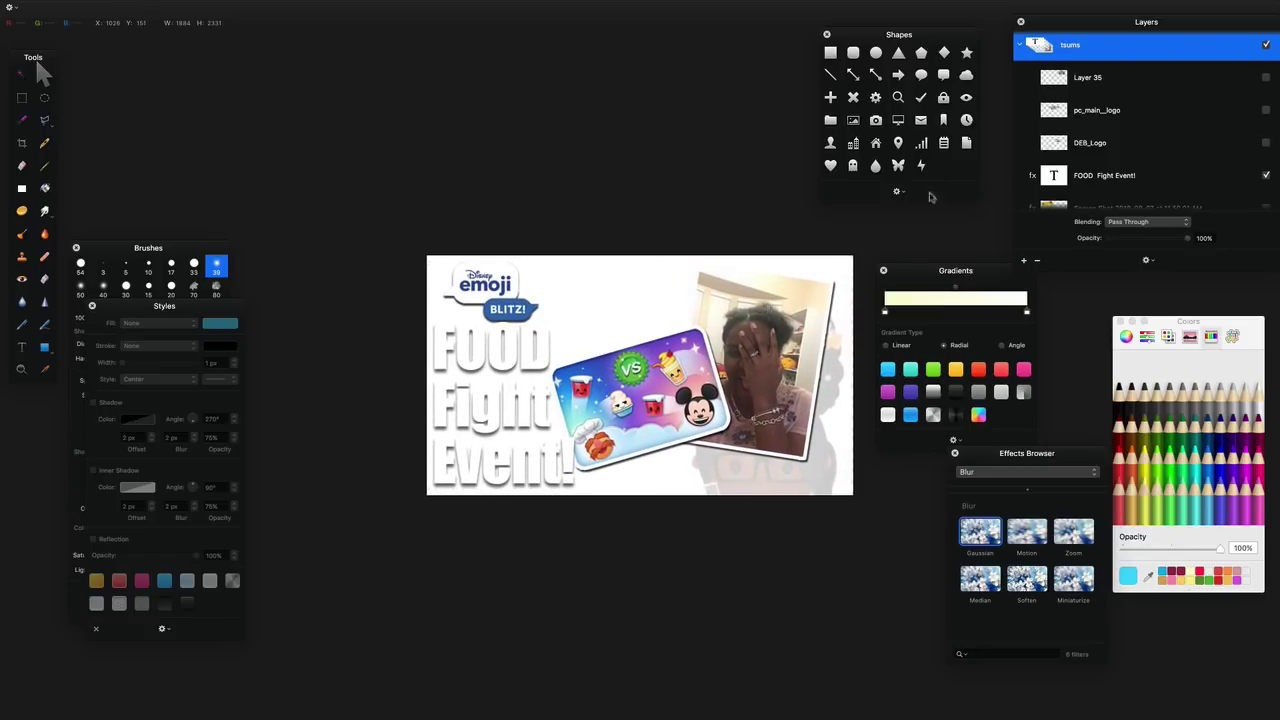
- Hide the tsums group's artwork and collapse both the tsums and DMK layer groups
left_click(1267, 46)
left_click(1020, 46)
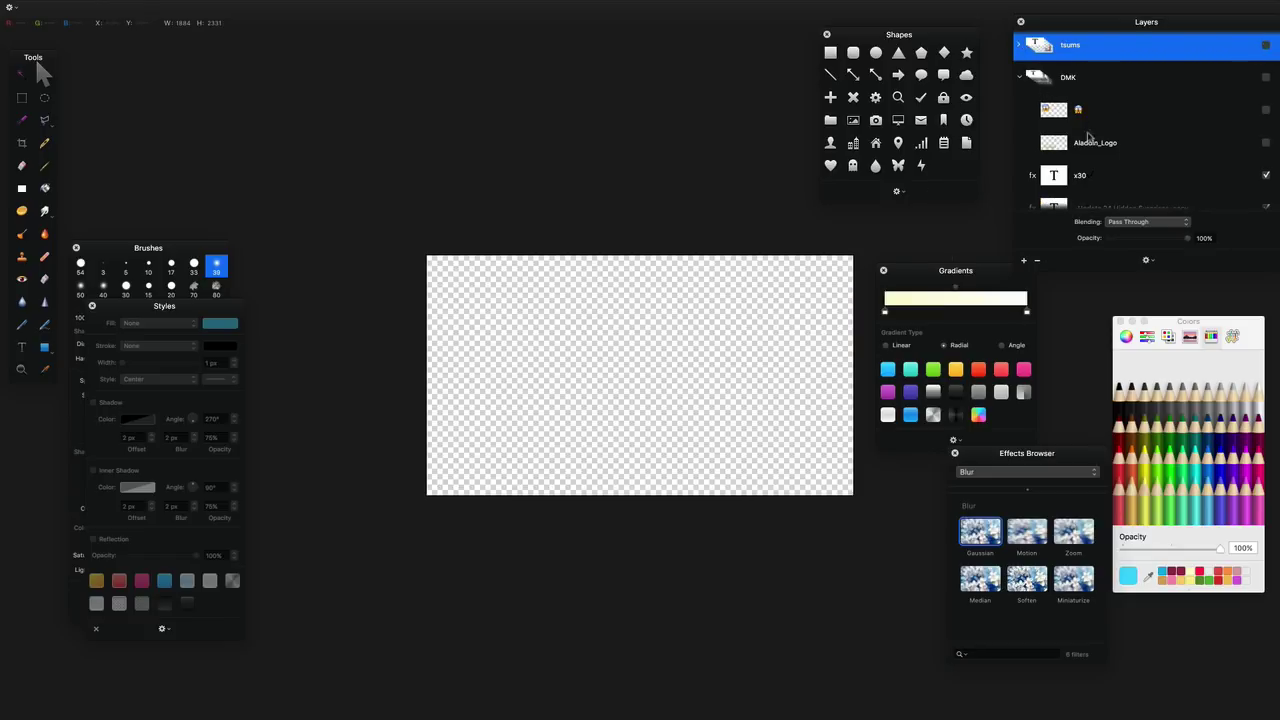
left_click(1023, 79)
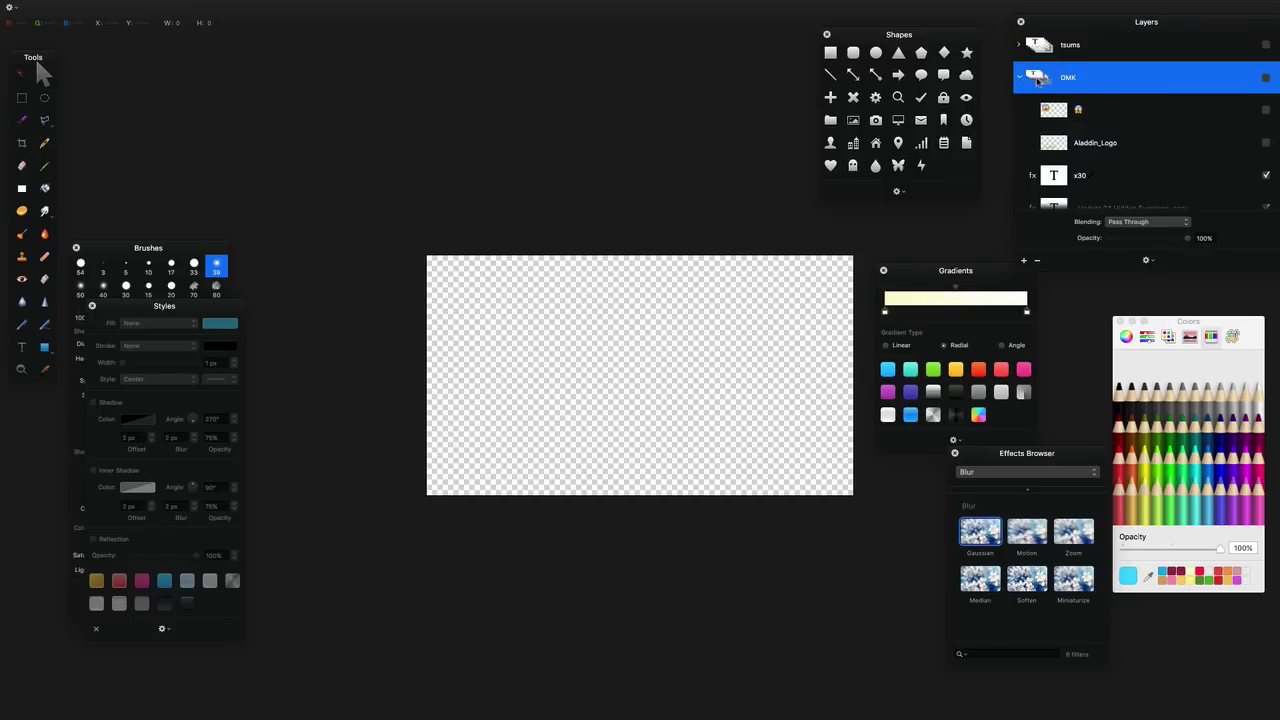
left_click(1020, 80)
- Show the ambers-airline layer group's artwork and expand the group to list its layers
scroll(1140, 120, "up", 1)
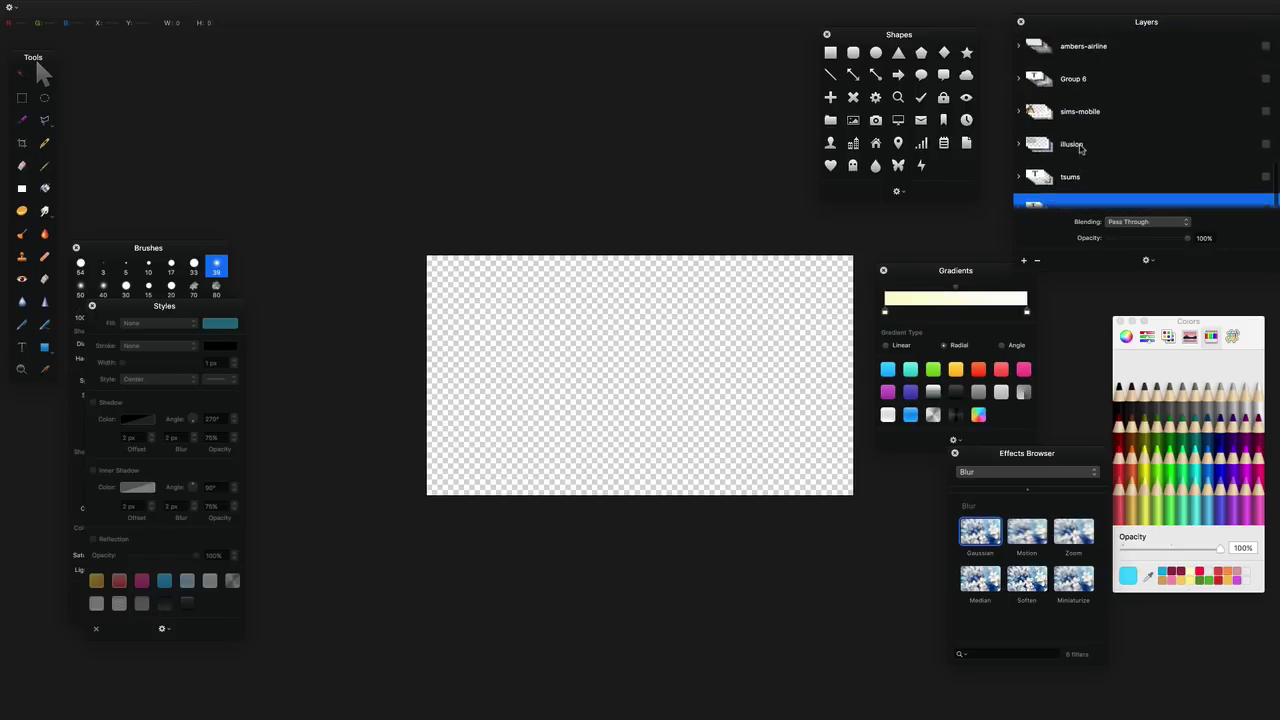
scroll(1121, 122, "up", 4)
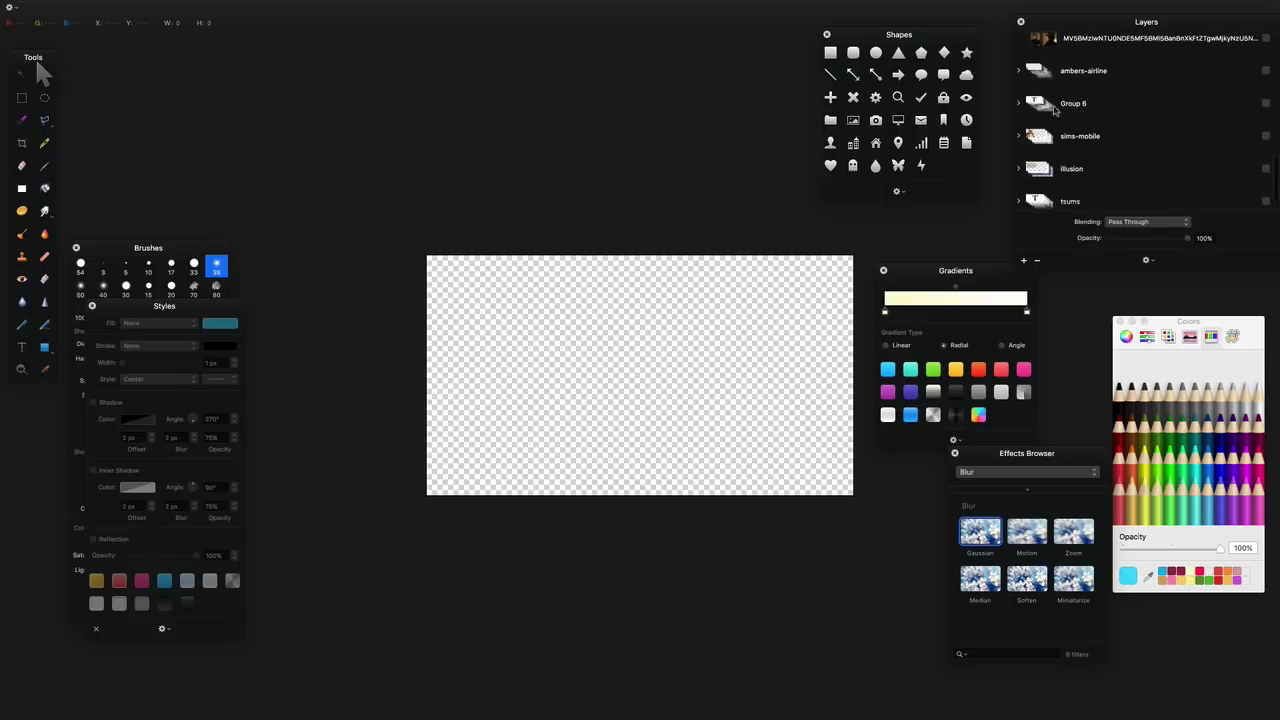
left_click(1266, 134)
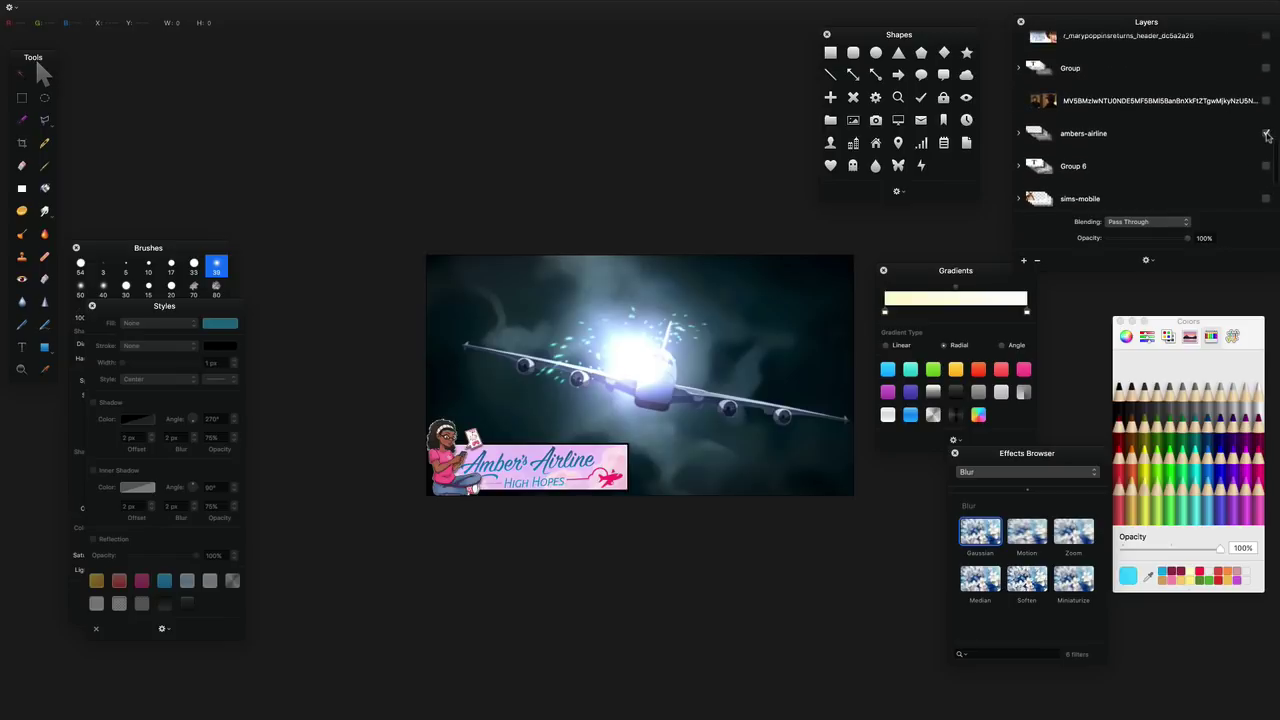
left_click(447, 448)
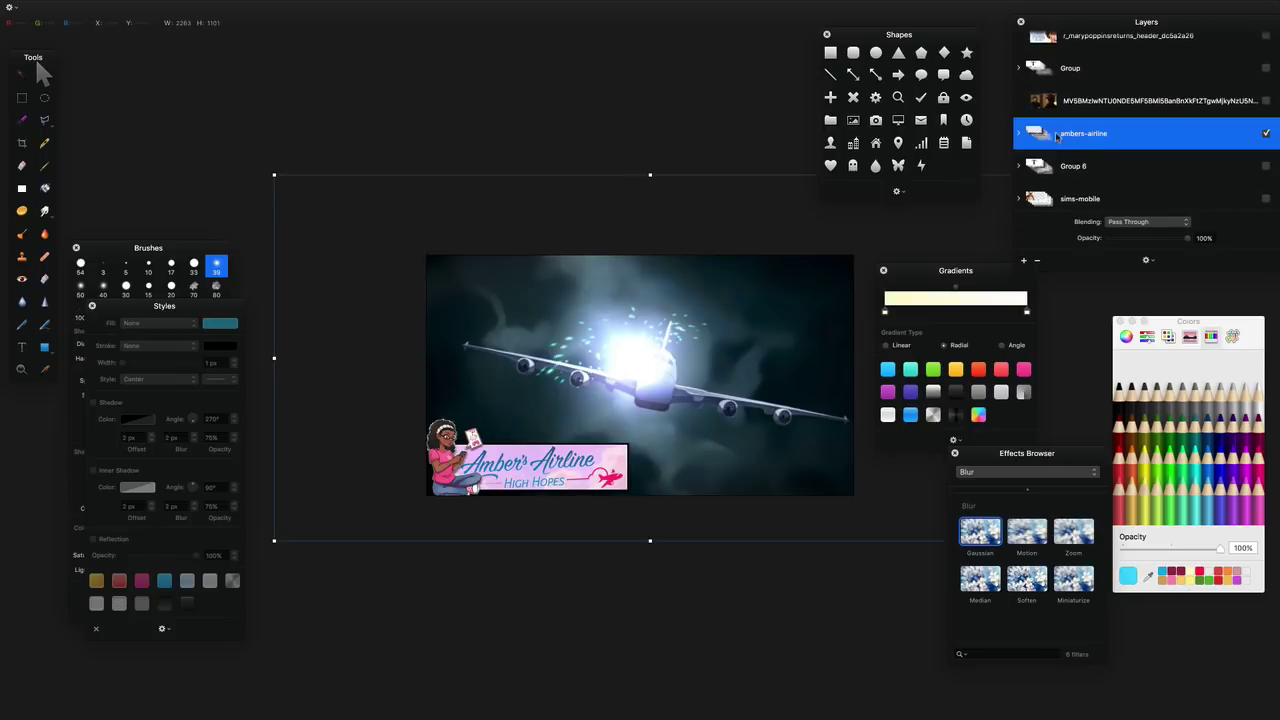
left_click(1021, 136)
- Enlarge the Figure layer's seated character proportionally to about 233%, keeping it in the canvas's lower-left corner
scroll(1061, 126, "down", 5)
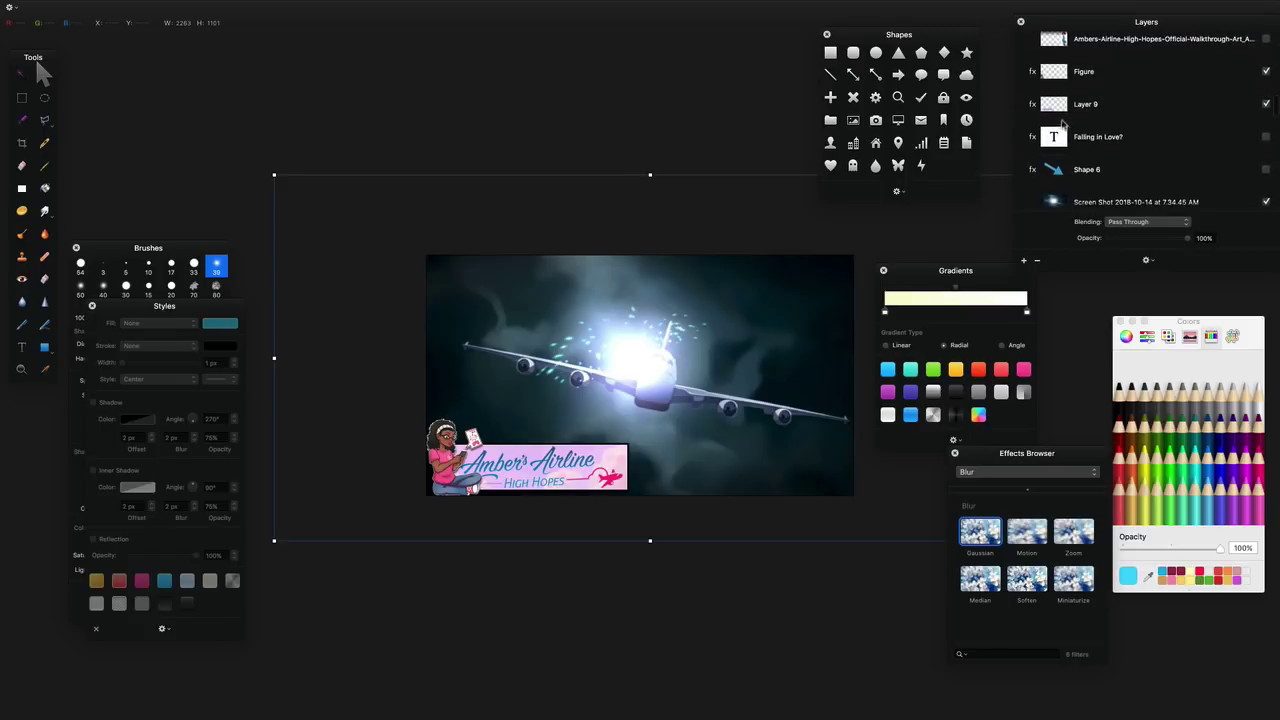
left_click(1064, 76)
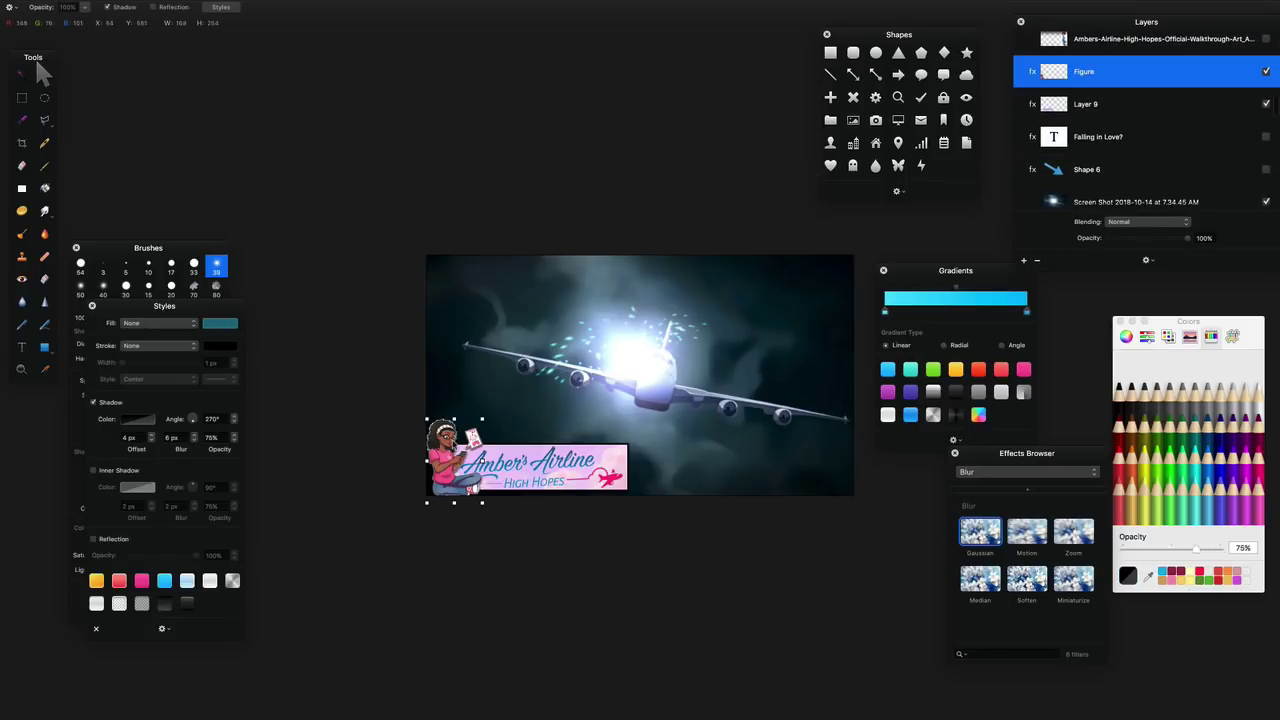
left_click_drag(481, 420, 552, 308)
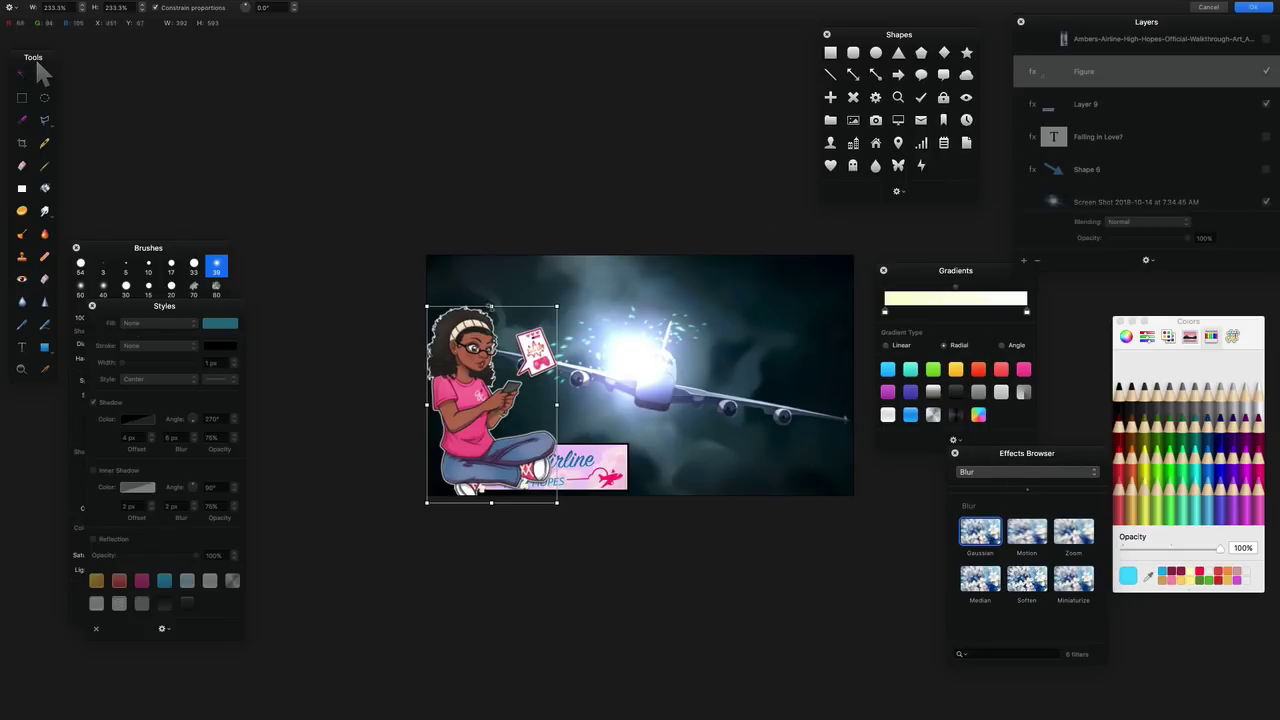
key("Return")
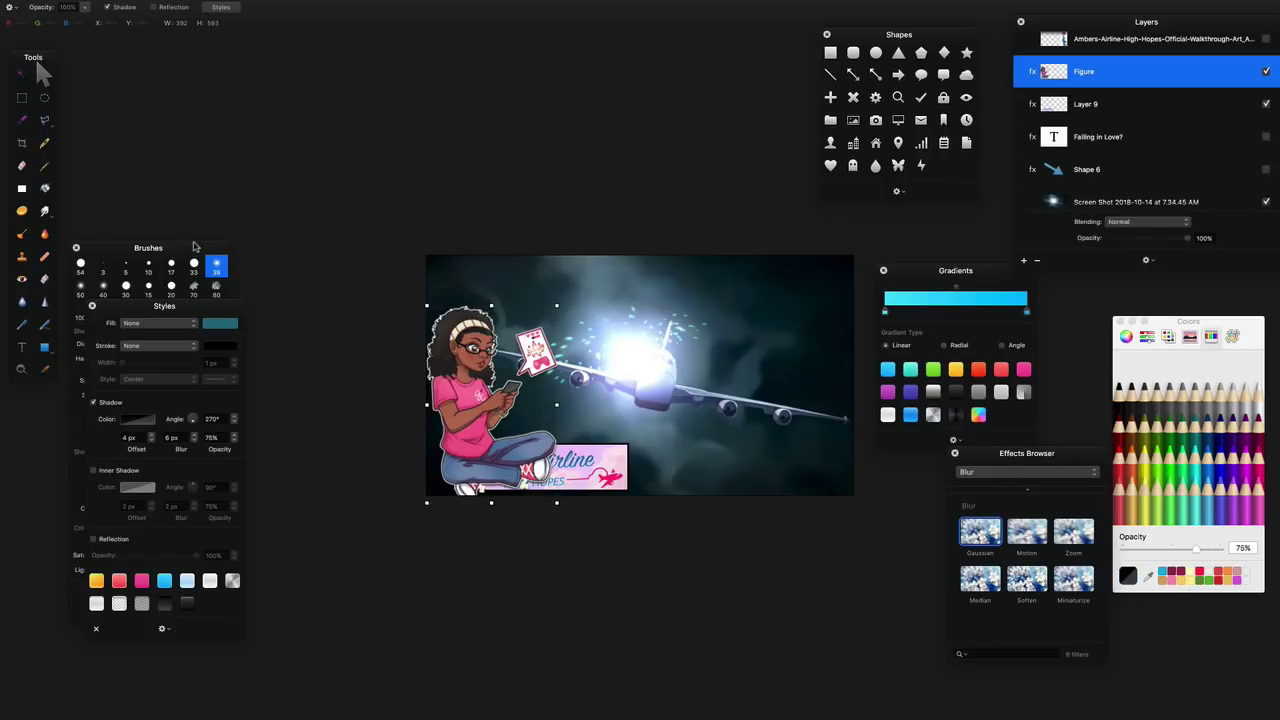
- Lower the Figure layer's opacity to 19%, and undo both the opacity change and the character's enlargement
left_click_drag(1188, 245, 1124, 258)
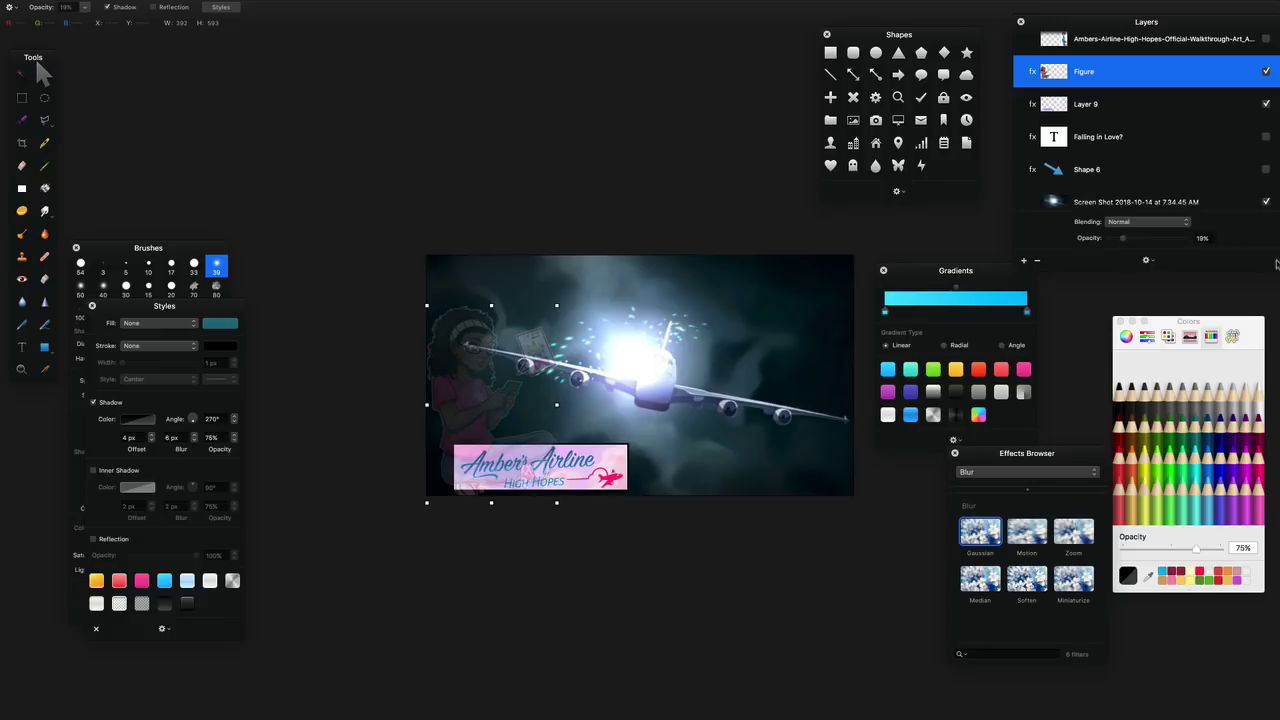
key("super+z")
key("super+z")
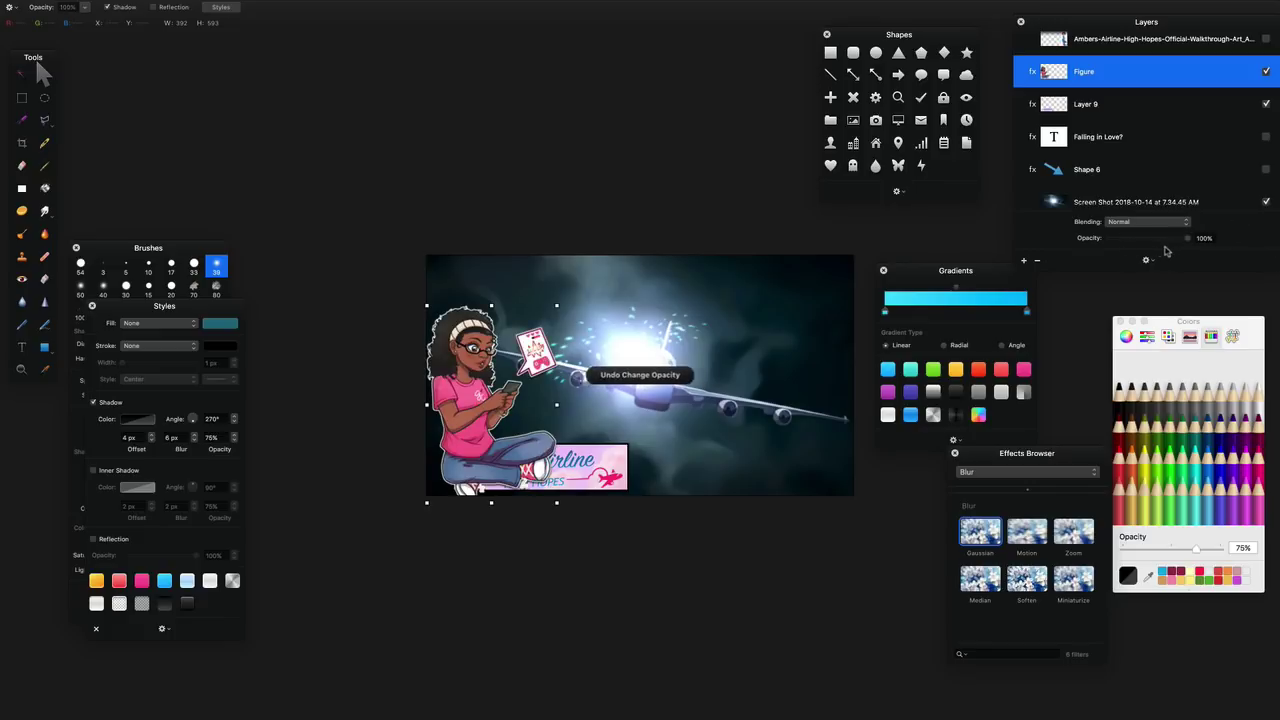
left_click(603, 187)
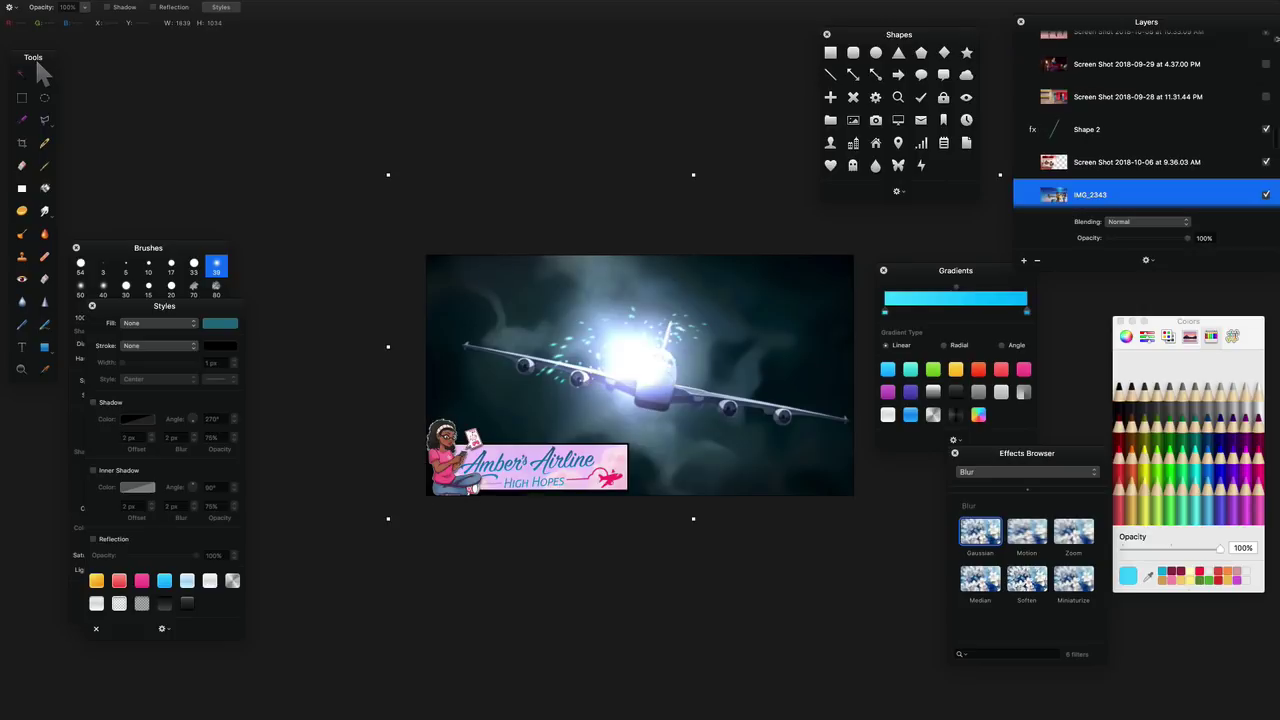
- Hide the ambers-airline layer group and show the DMK group's "Featured Characters Unlocked!" artwork
scroll(1206, 117, "down", 2)
scroll(1206, 117, "down", 5)
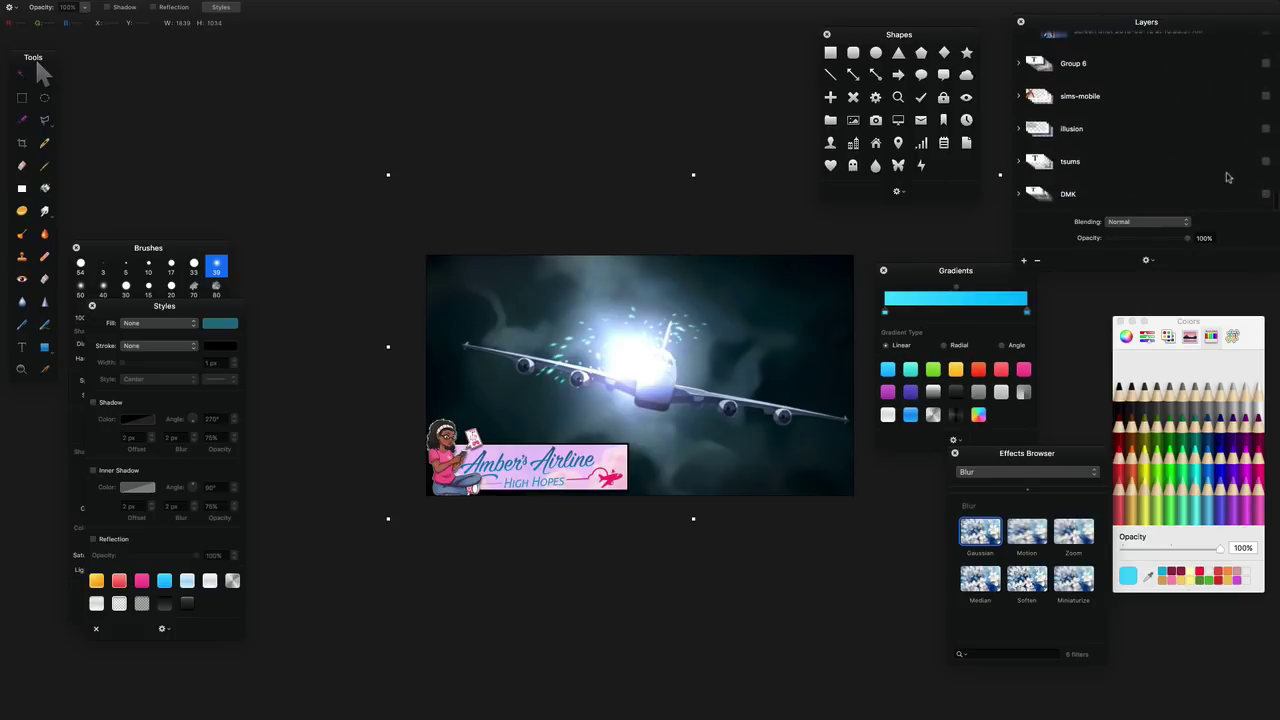
scroll(1222, 160, "up", 5)
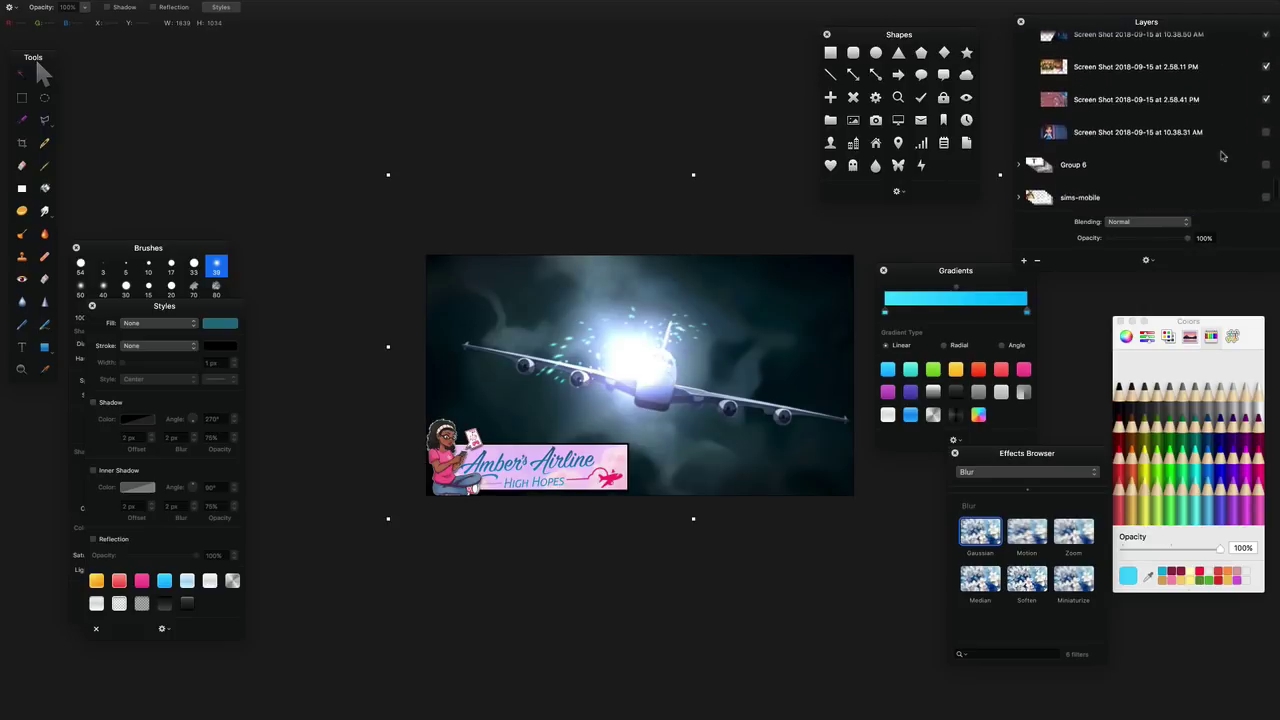
scroll(1258, 120, "up", 5)
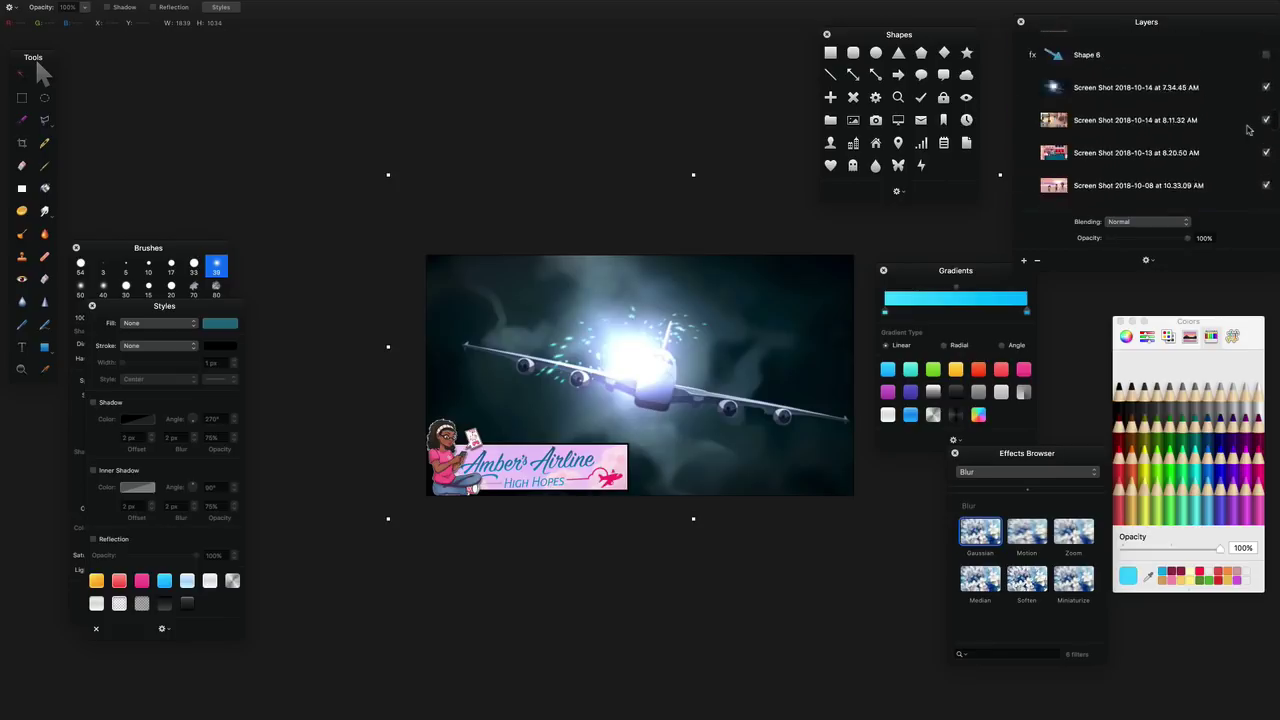
left_click(1265, 146)
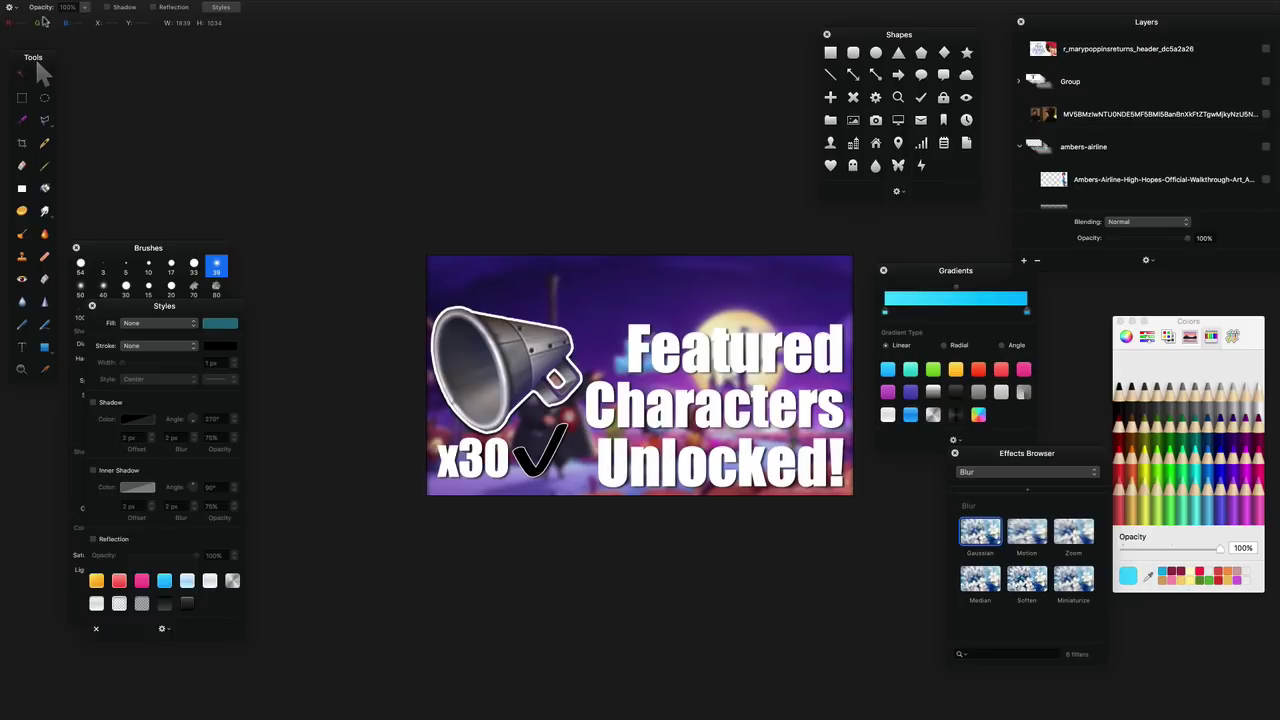
- Export the finished thumbnail as a PNG named dmk to the Desktop
mouse_move(57, 4)
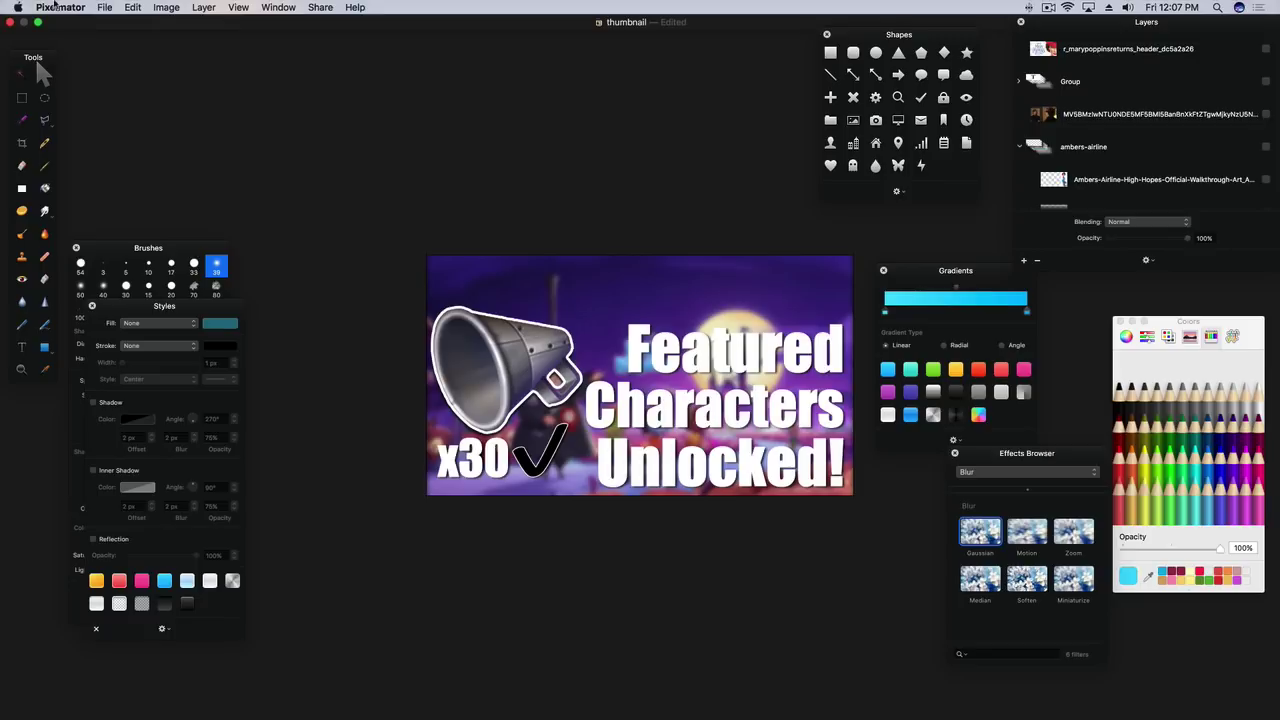
left_click(104, 7)
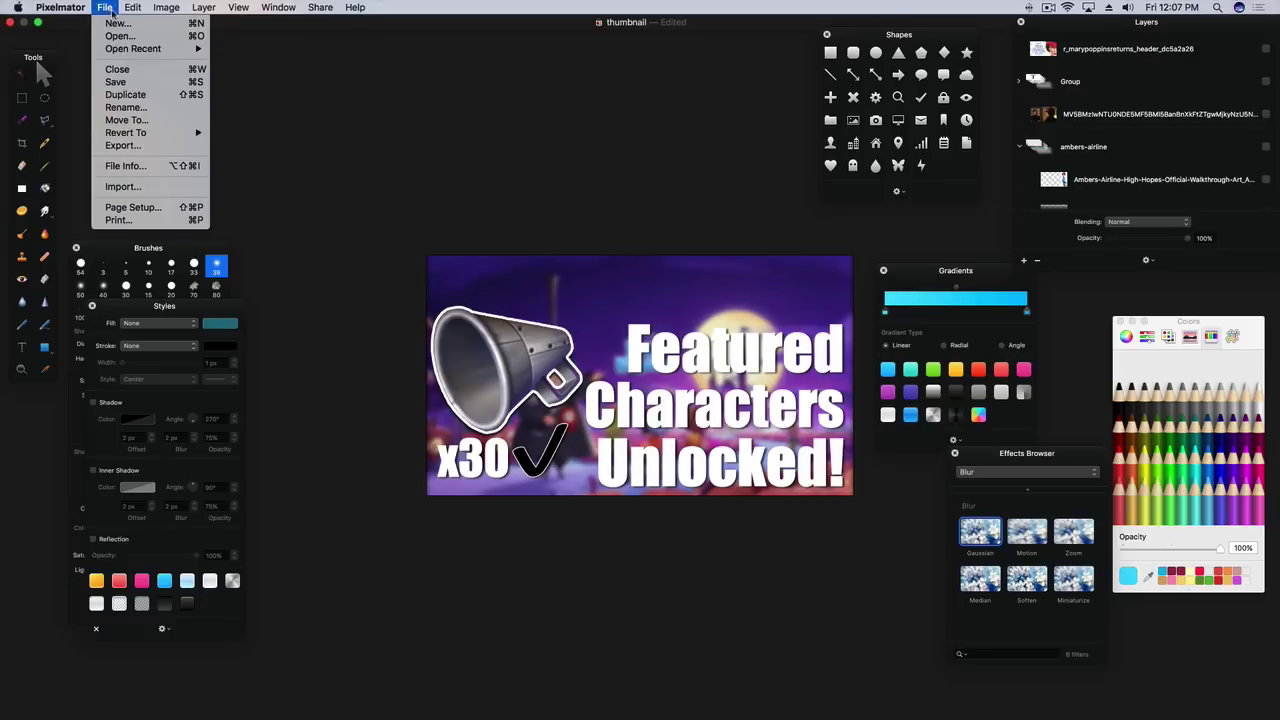
left_click(122, 146)
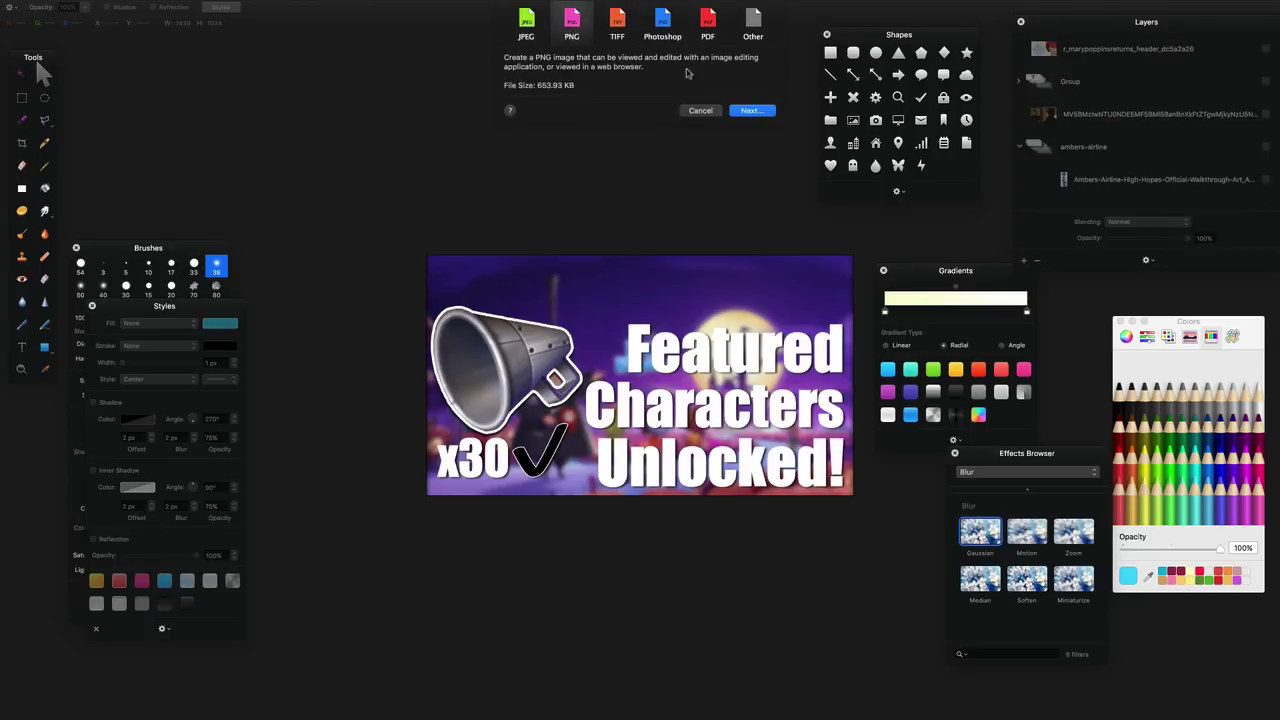
left_click(757, 114)
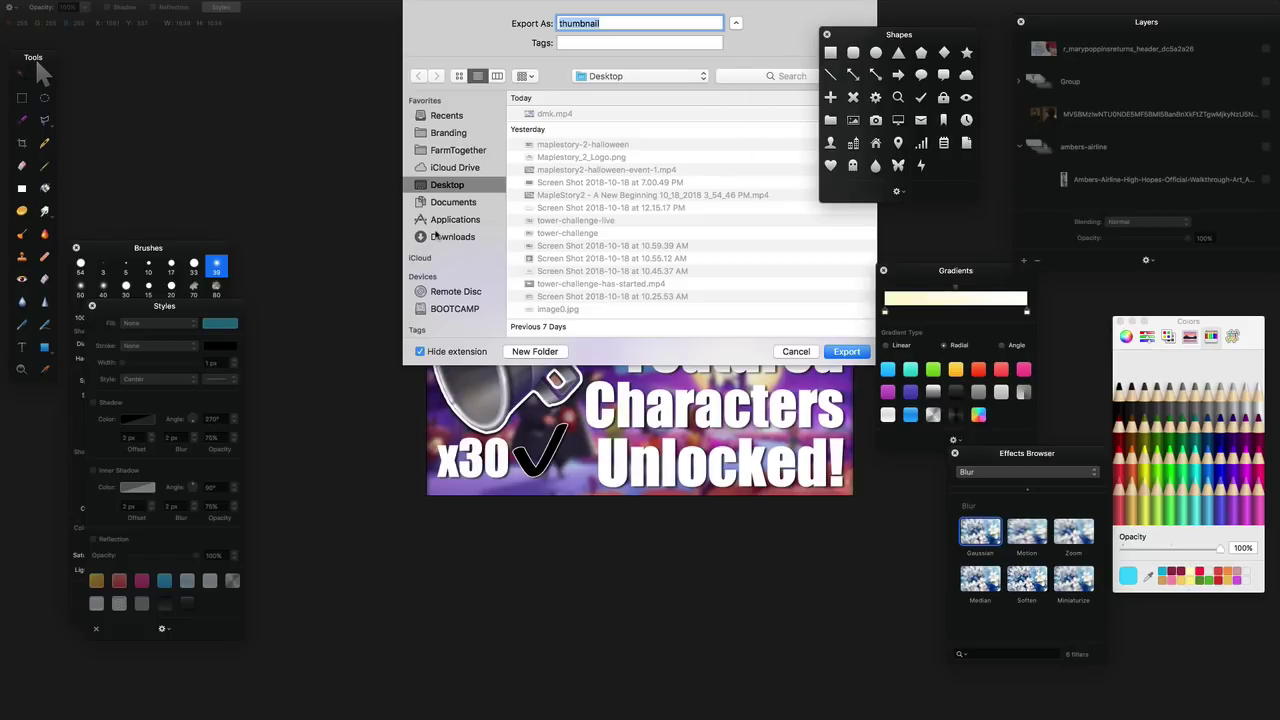
type("dmk")
left_click(845, 352)
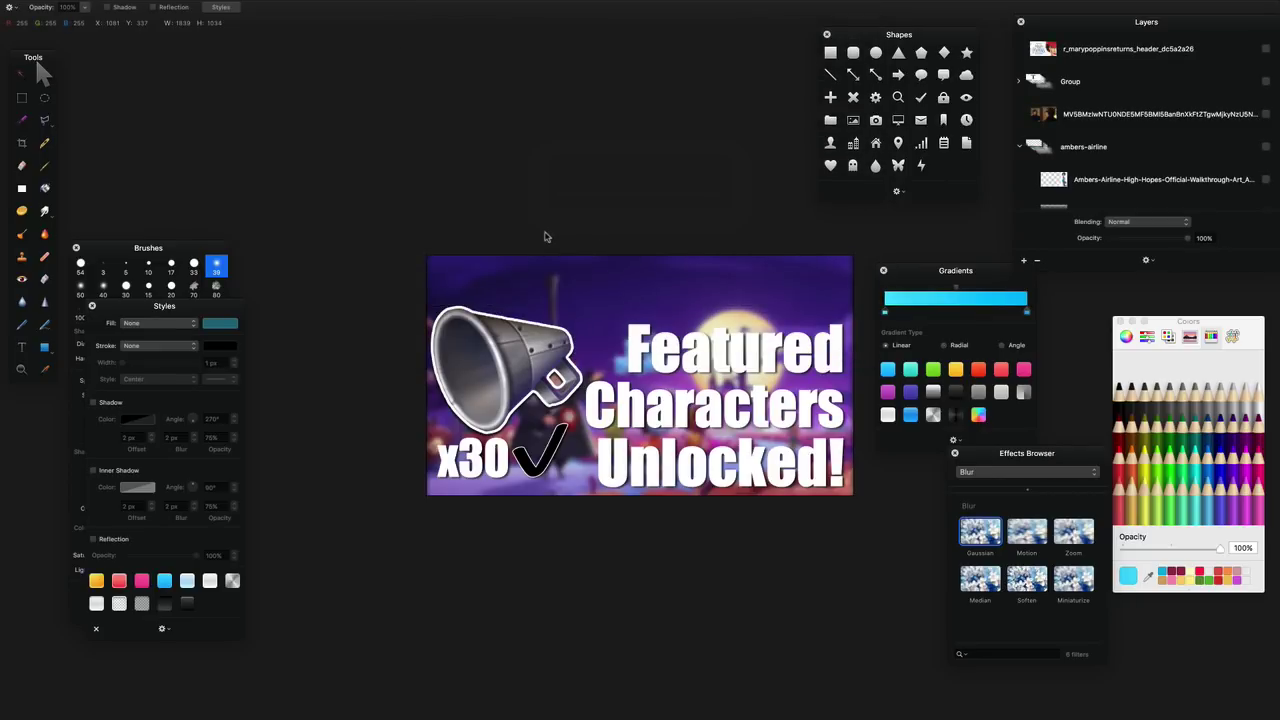